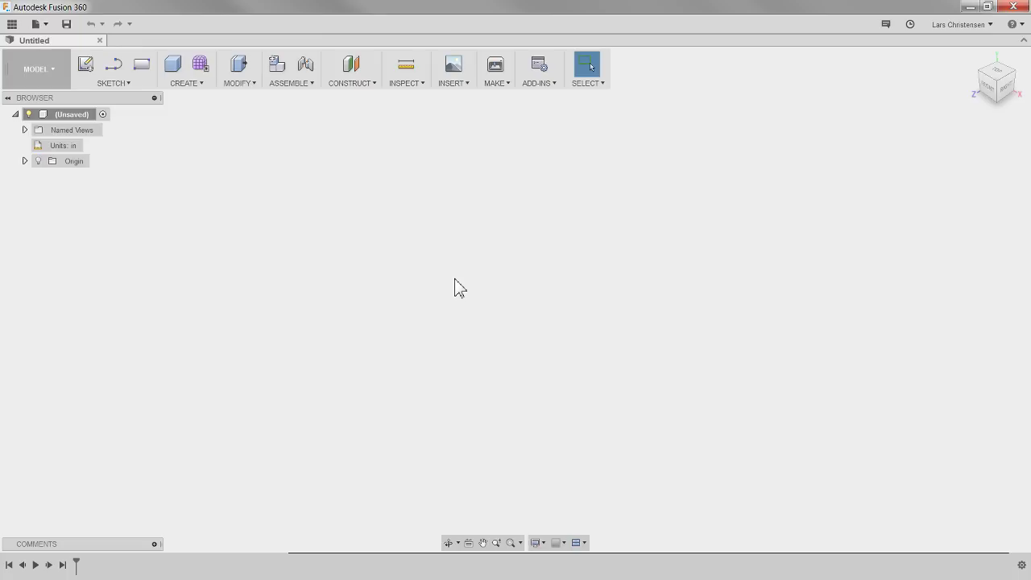
- Sketch a 3 in by 3 in center rectangle at the origin on the horizontal plane
click(85, 75)
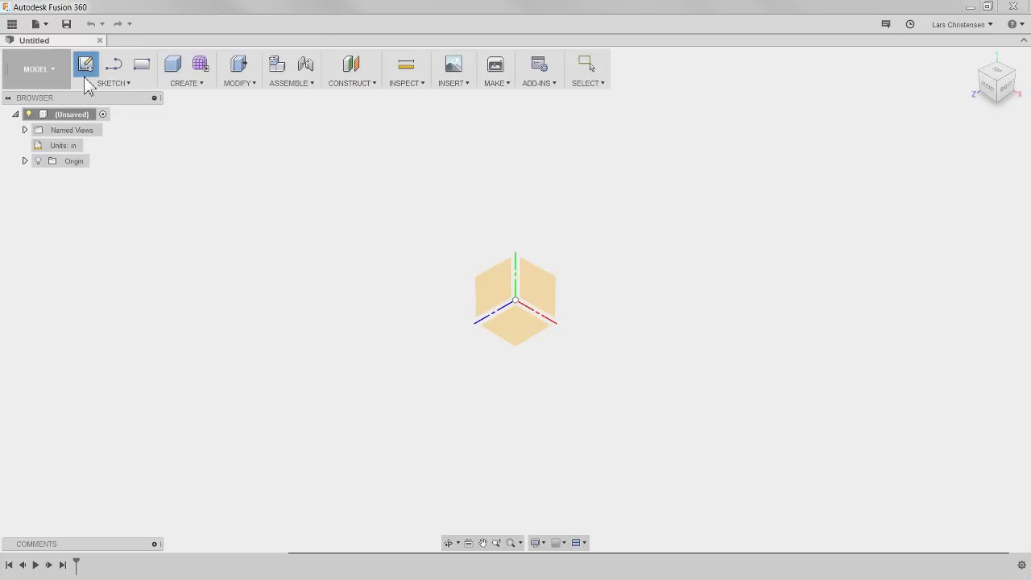
click(506, 332)
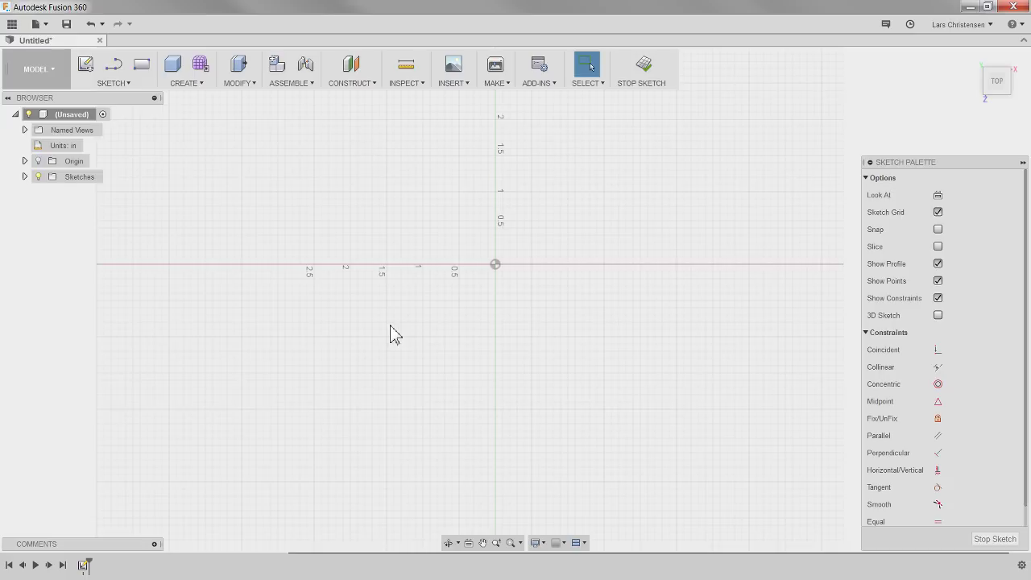
key(s)
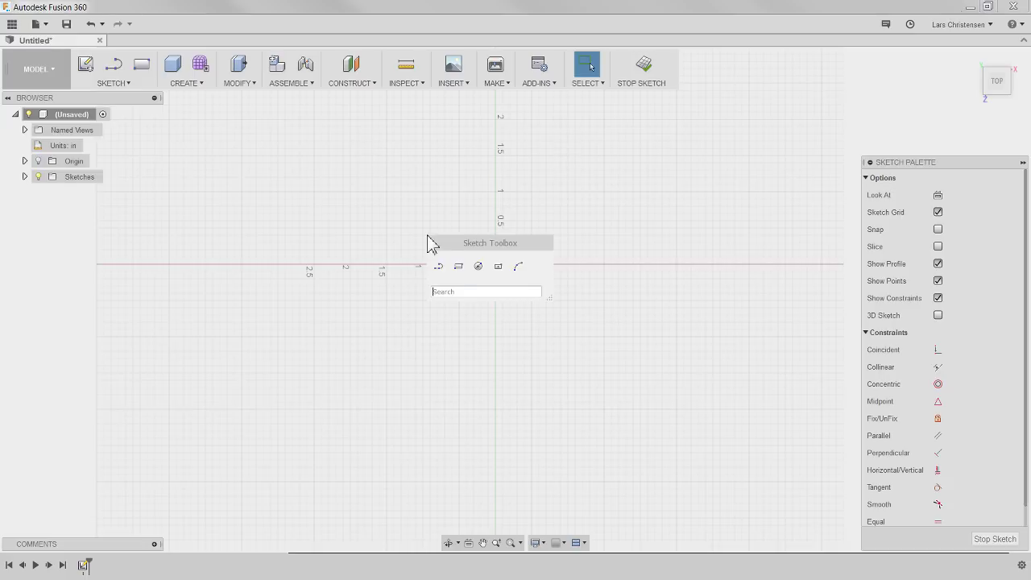
click(500, 270)
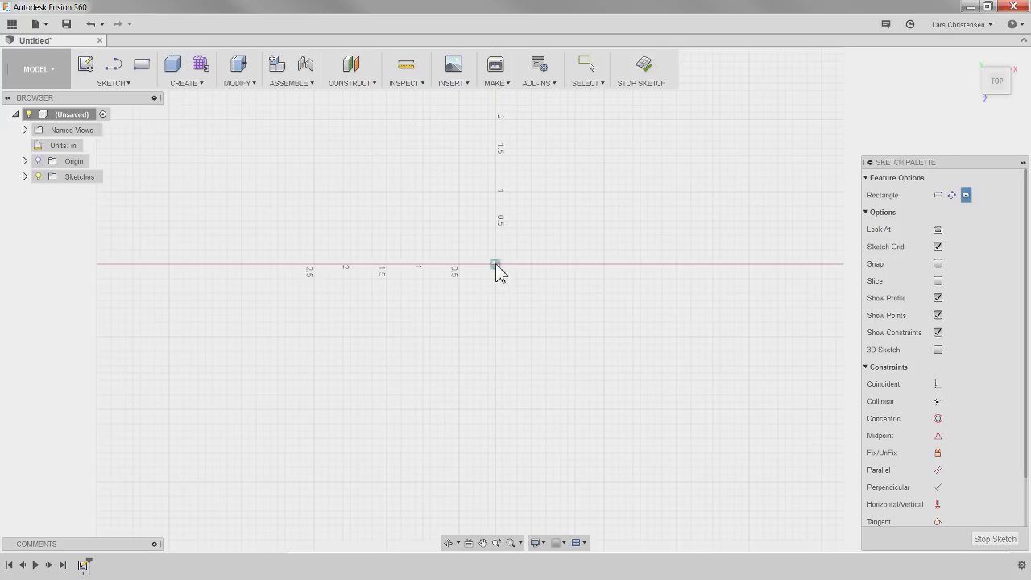
click(496, 264)
text(3)
key(Tab)
text(3)
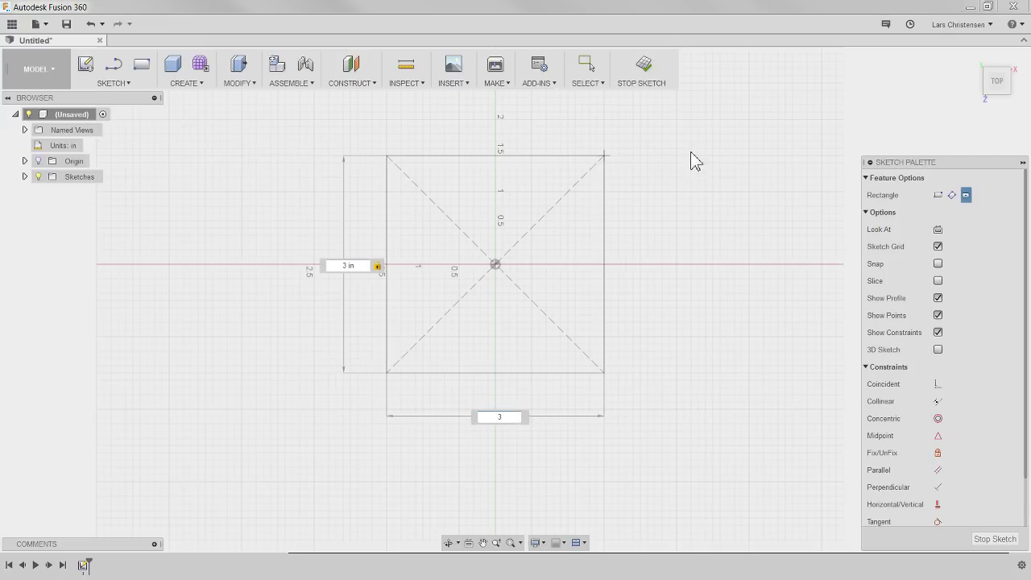
key(Return)
- Extrude the square profile upward 1.25 in as a new body
key(q)
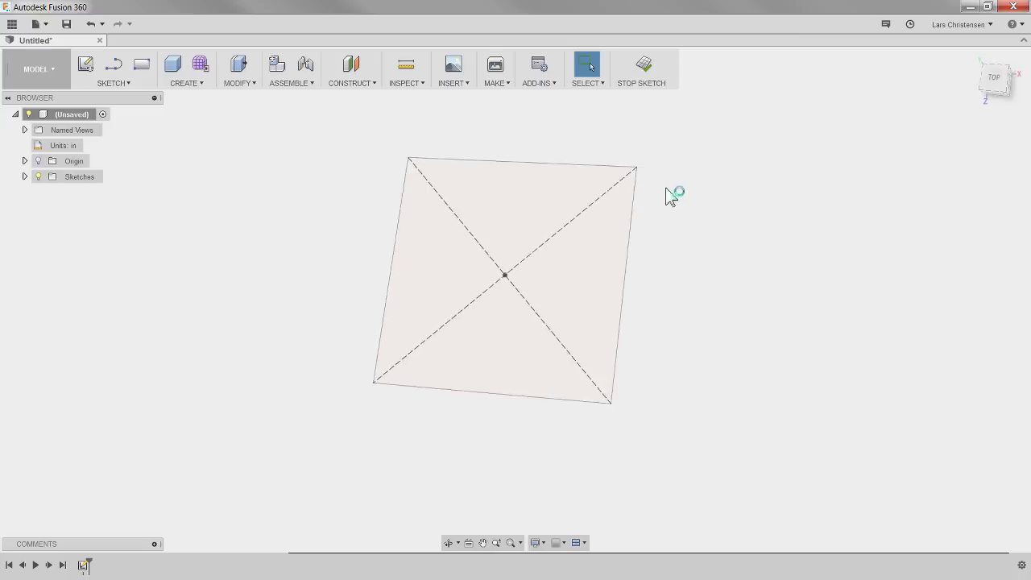
click(572, 287)
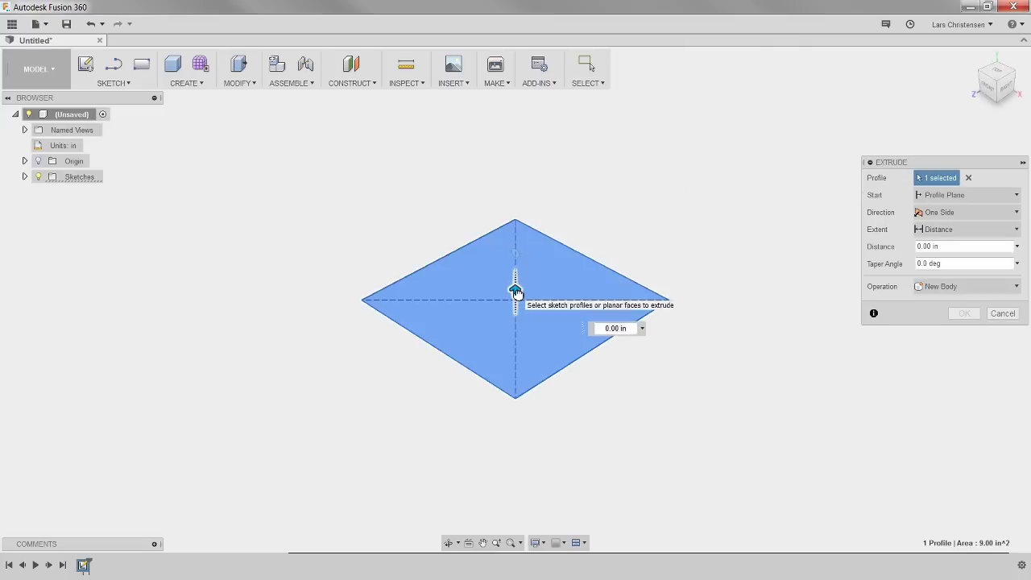
drag(516, 292, 516, 271)
text(1.25)
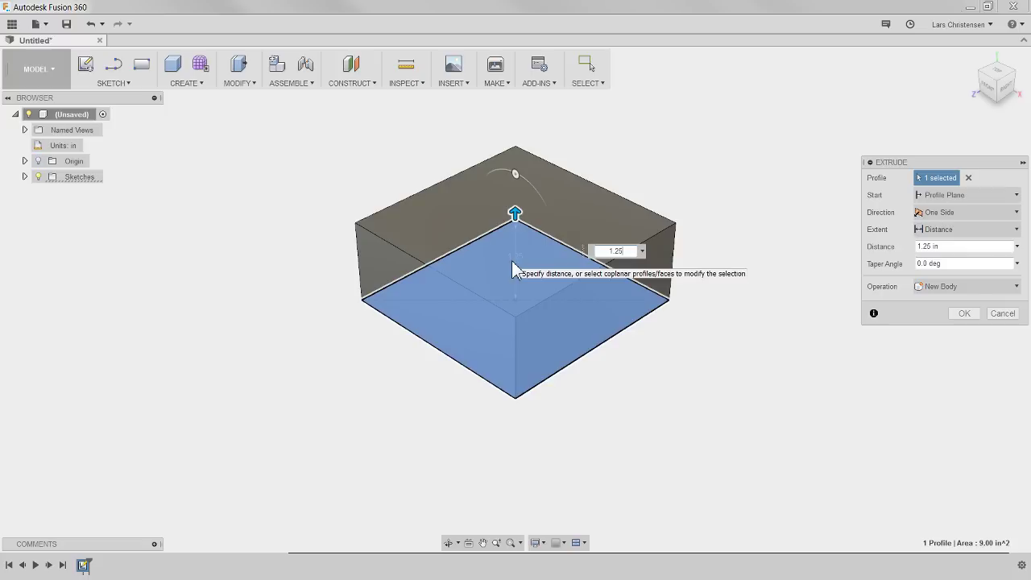
key(Return)
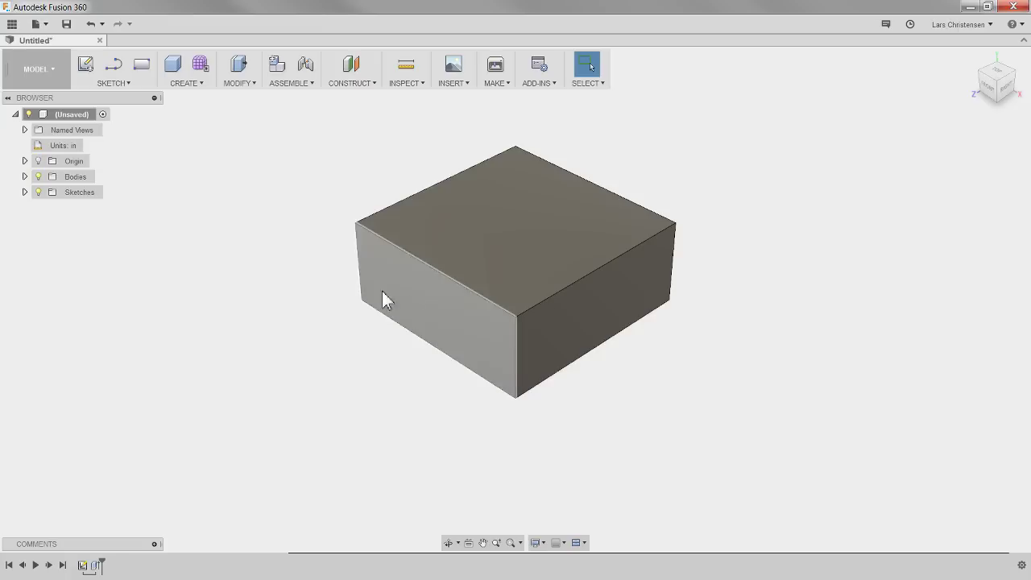
- Sketch a 2 in by 2 in center rectangle at the origin on the block's top face
right_click(531, 216)
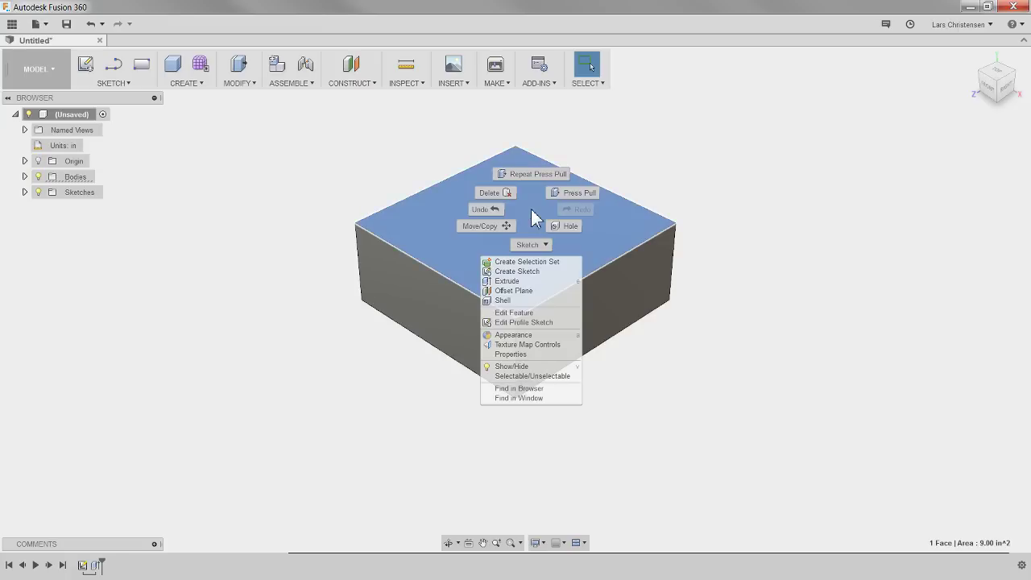
click(511, 273)
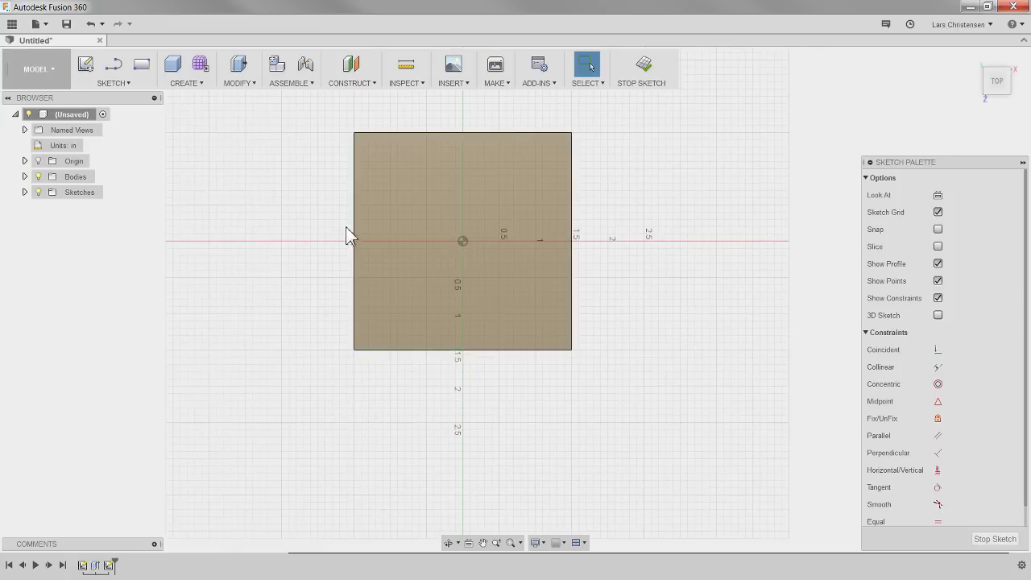
key(s)
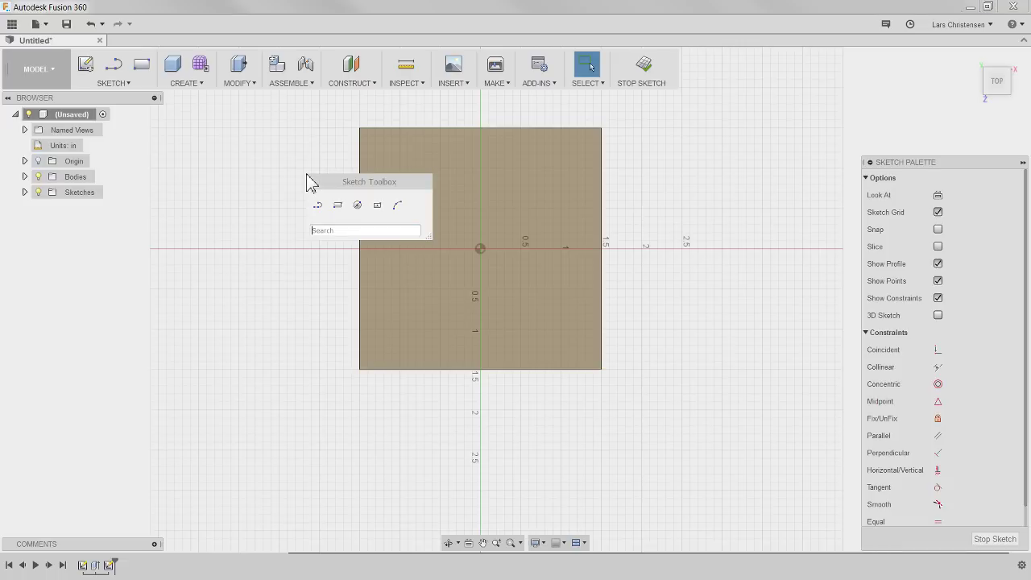
click(376, 208)
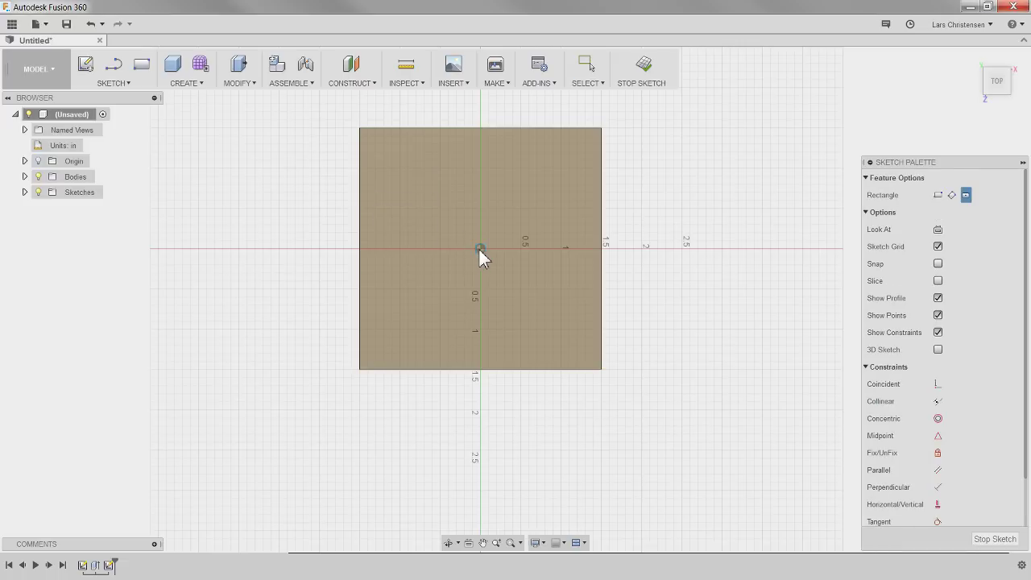
click(476, 249)
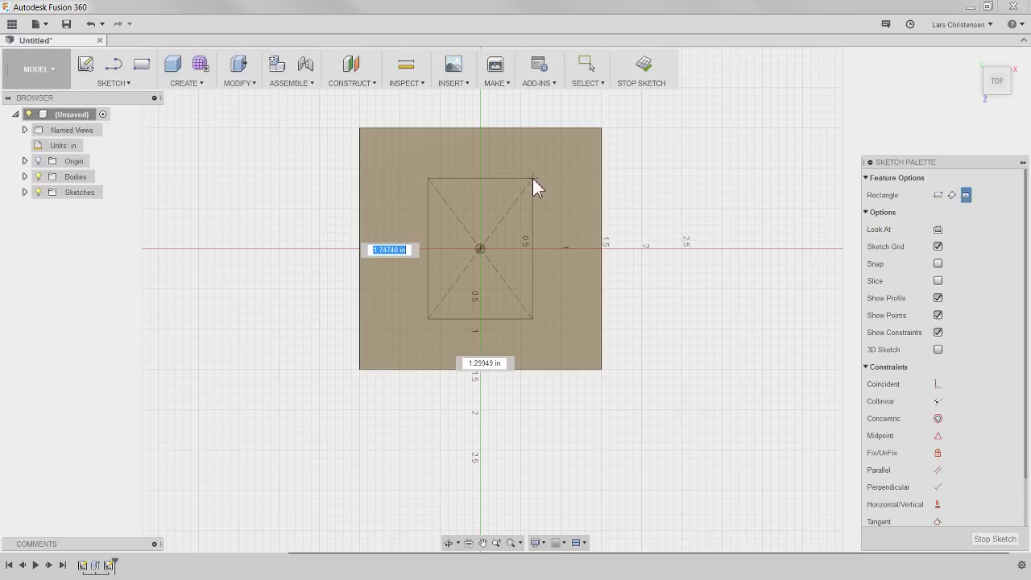
text(2)
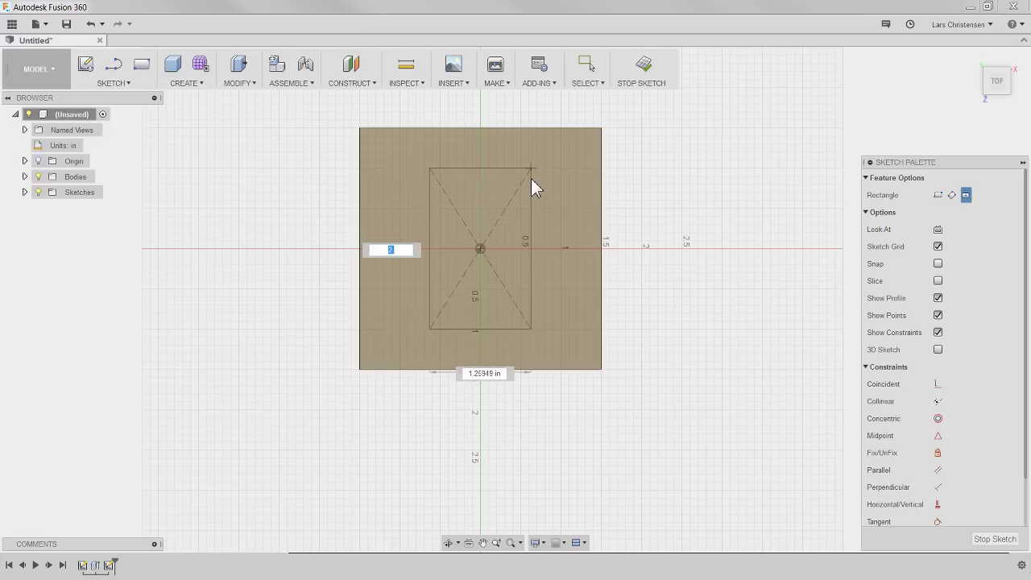
key(Tab)
text(2.)
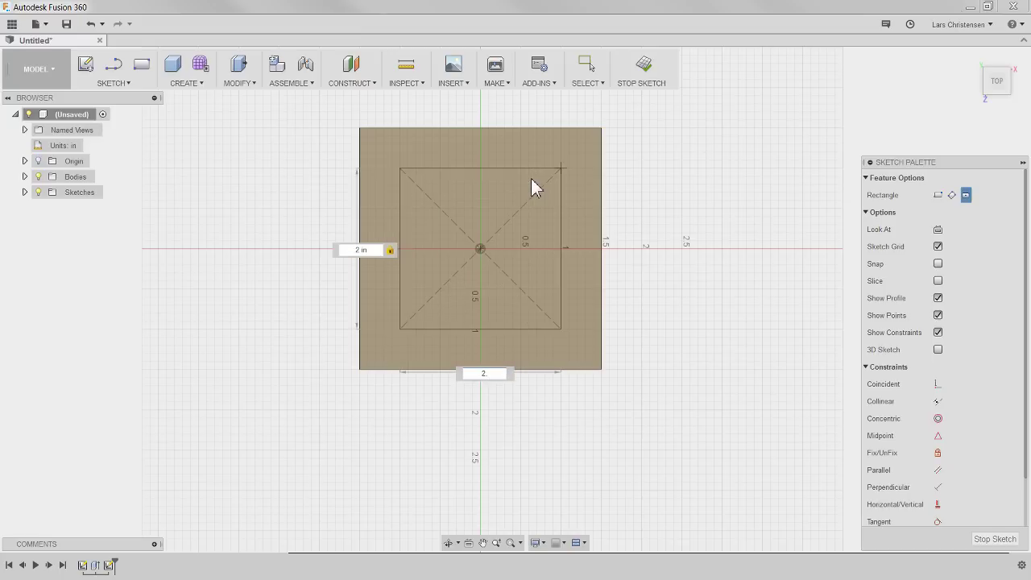
key(Return)
key(Escape)
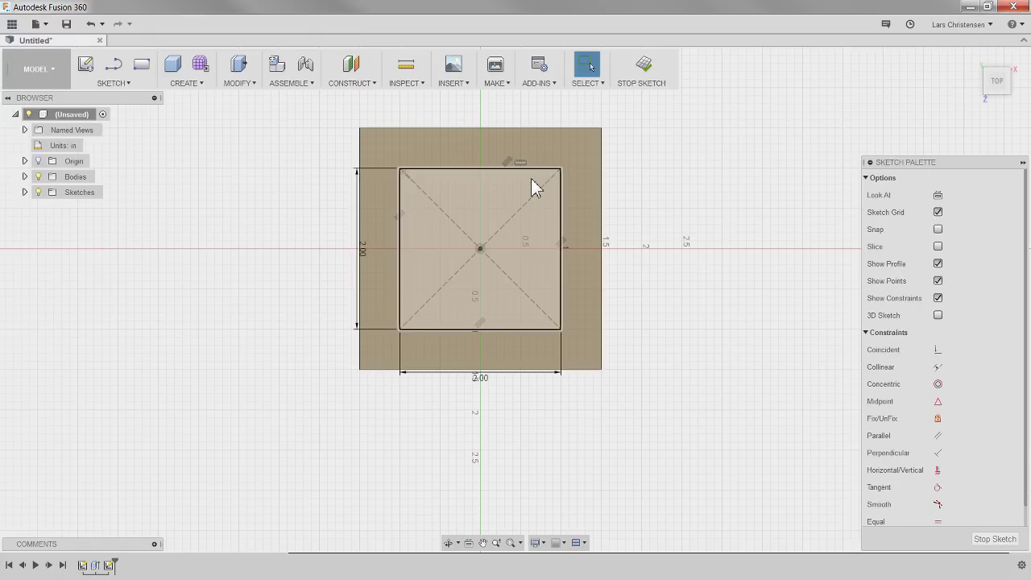
- Extrude the inner square downward by -0.5 in as a cut to form a pocket in the block
key(e)
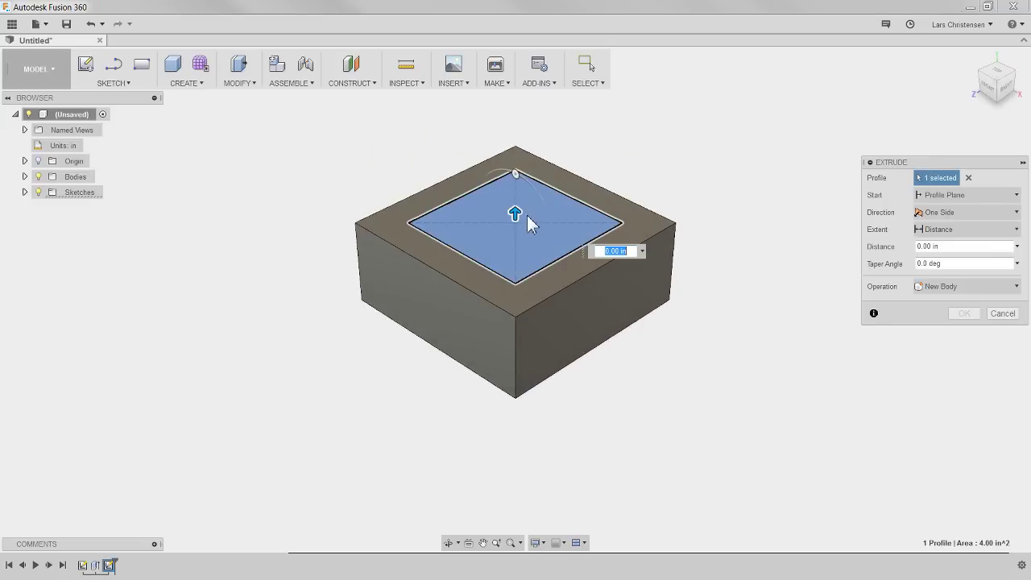
drag(515, 213, 512, 241)
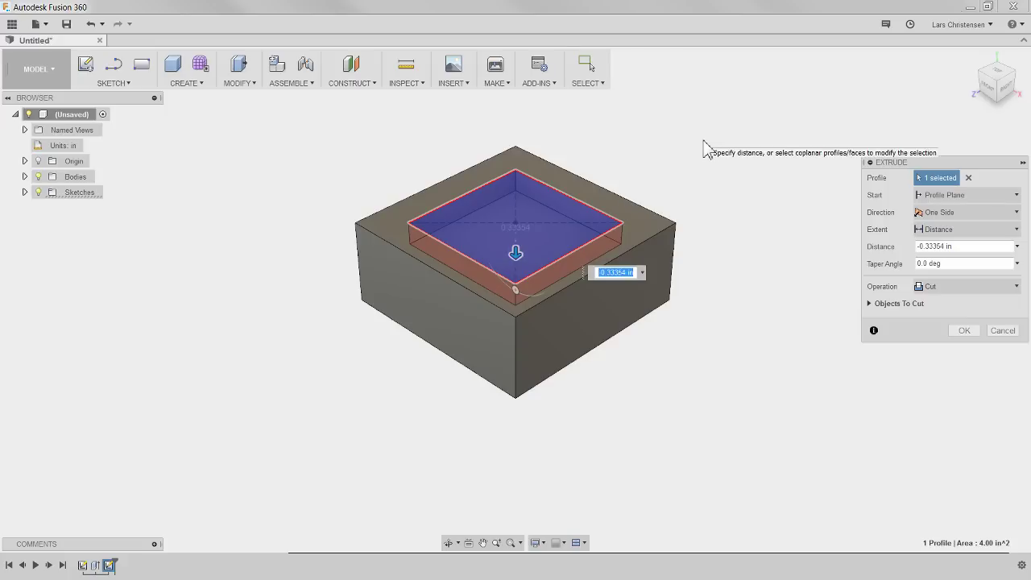
key(BackSpace)
text(-0.5)
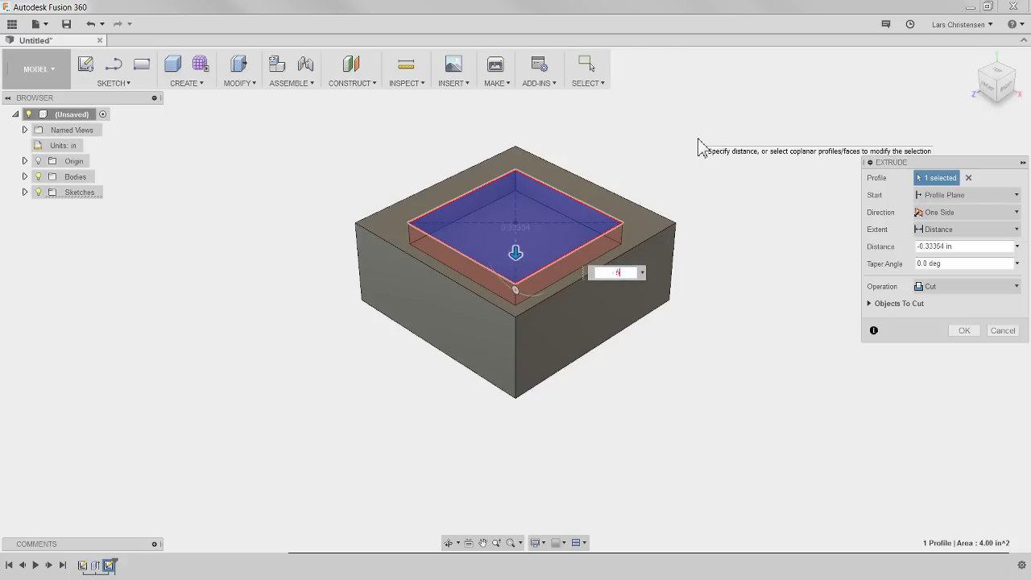
key(Return)
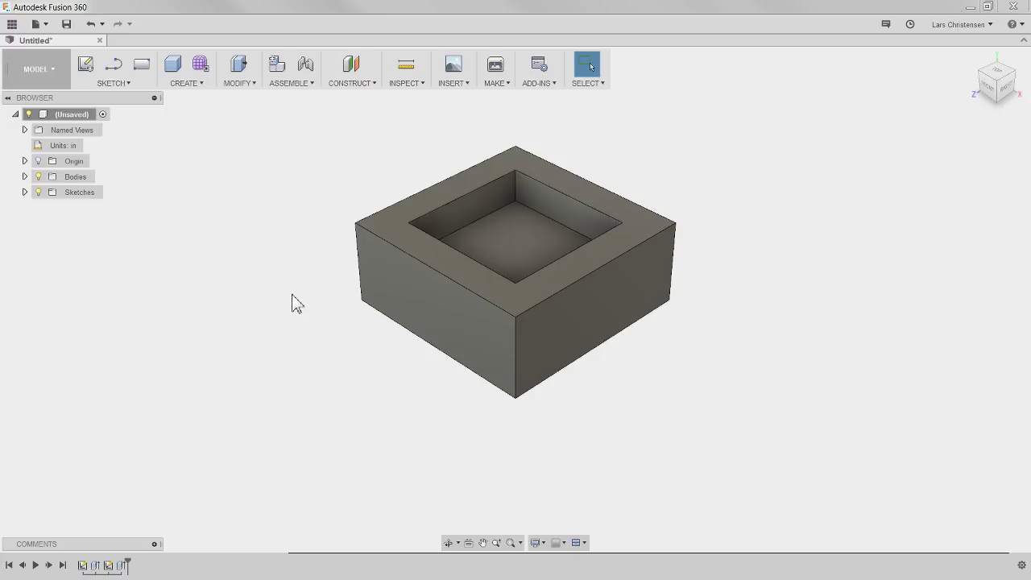
- Switch to the CAM workspace
click(38, 70)
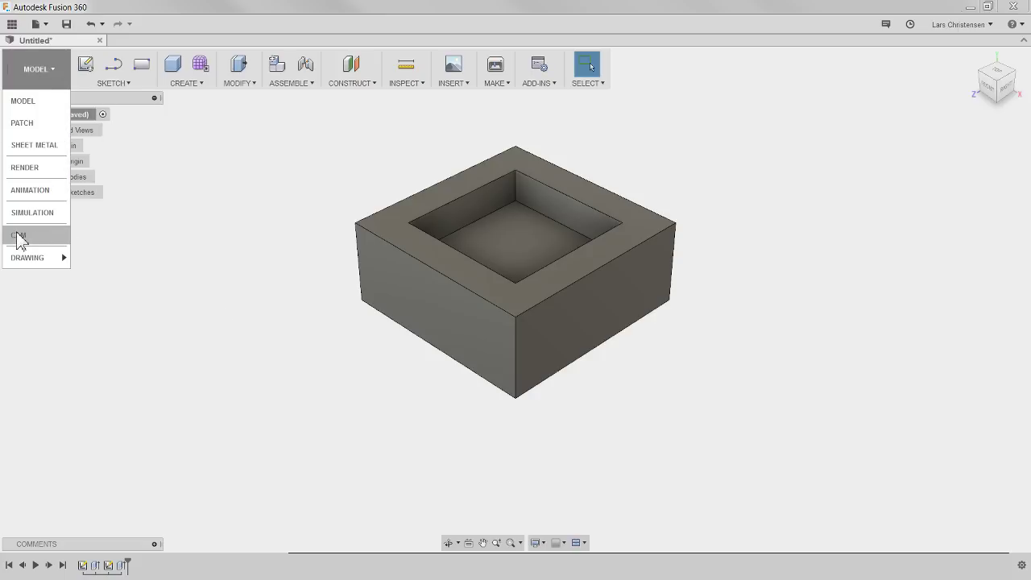
click(19, 235)
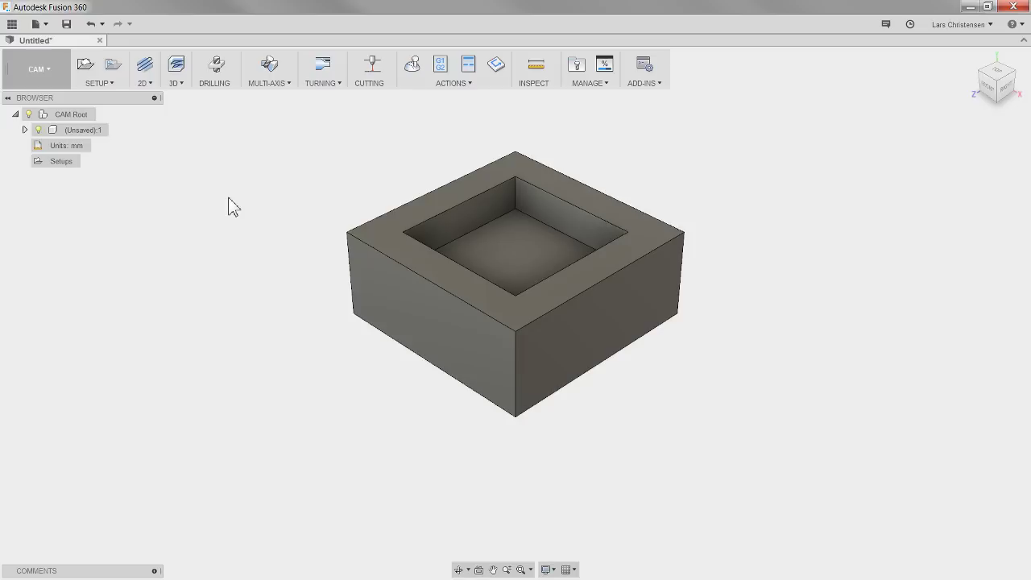
- Start a milling setup oriented by Z axis/plane & X axis, with the block's top face defining the Z axis
click(85, 66)
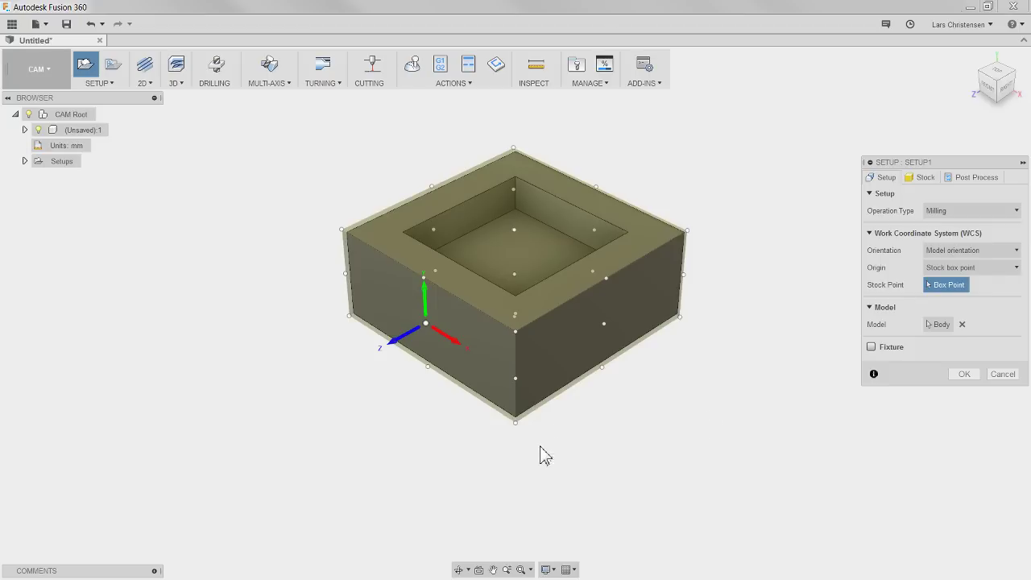
click(978, 251)
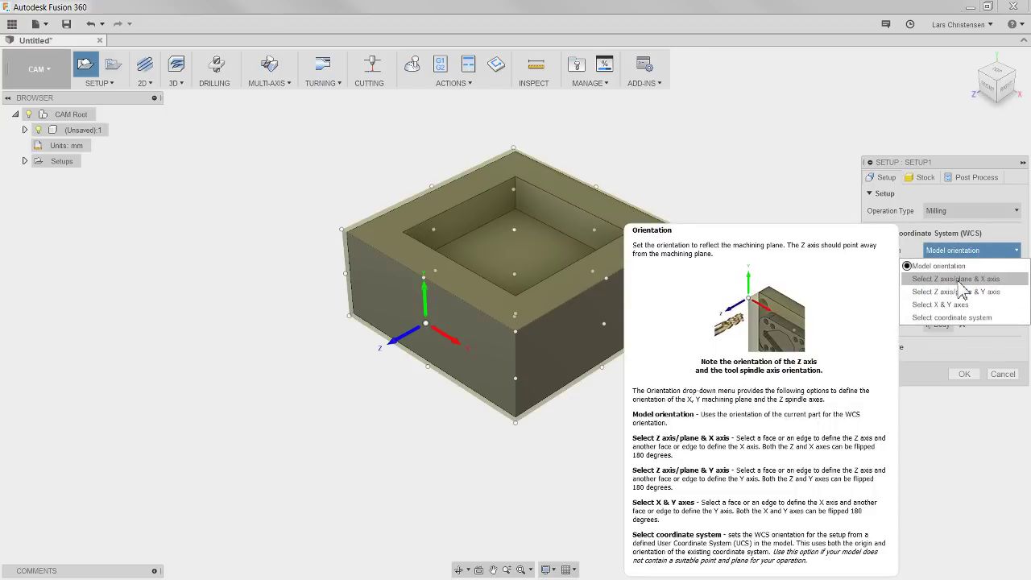
click(957, 281)
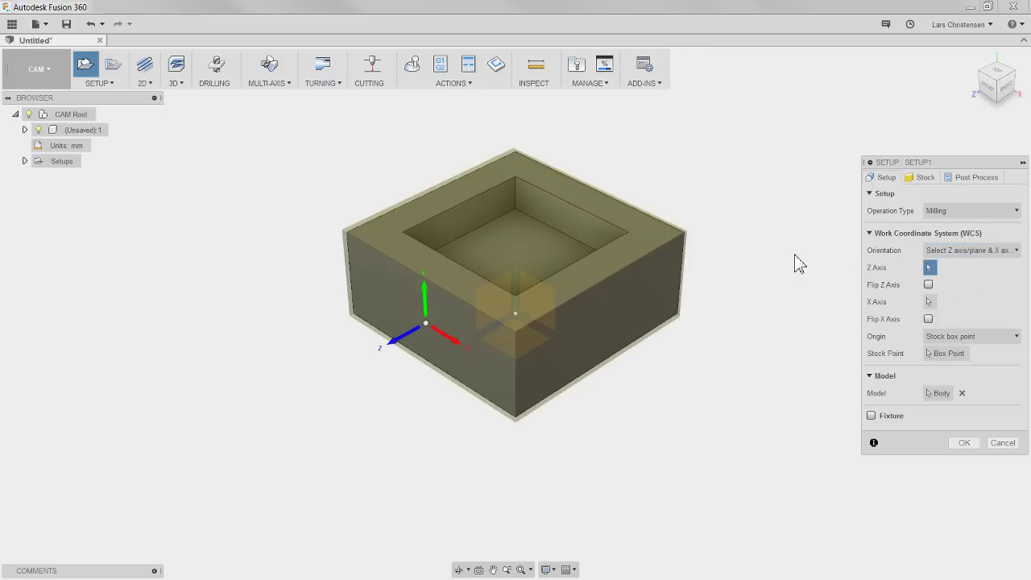
click(640, 246)
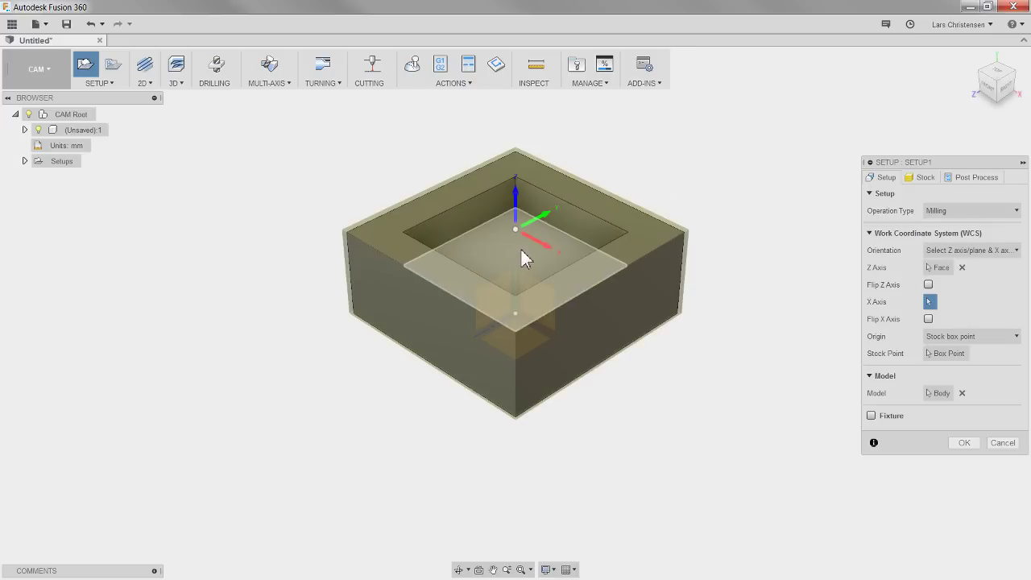
mouse_move(741, 281)
shift+middle_down()
mouse_move(788, 272)
mouse_move(768, 267)
mouse_move(785, 257)
mouse_move(782, 247)
mouse_move(782, 259)
mouse_move(734, 278)
mouse_move(758, 276)
shift+middle_up()
scroll(705, 155, up, 1)
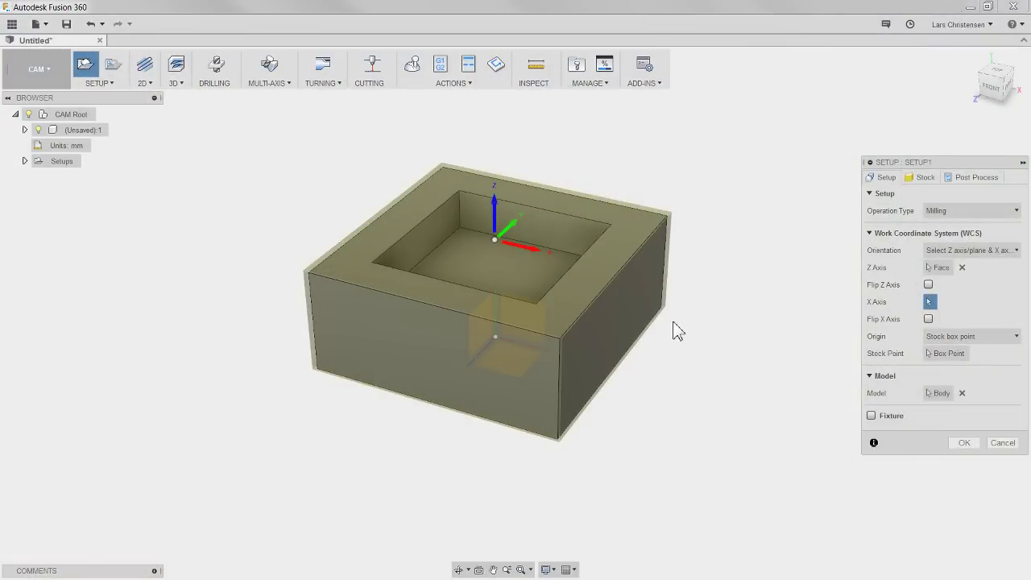
shift+middle_drag(684, 360, 669, 285)
- Set the setup's stock mode to Fixed size box
click(926, 179)
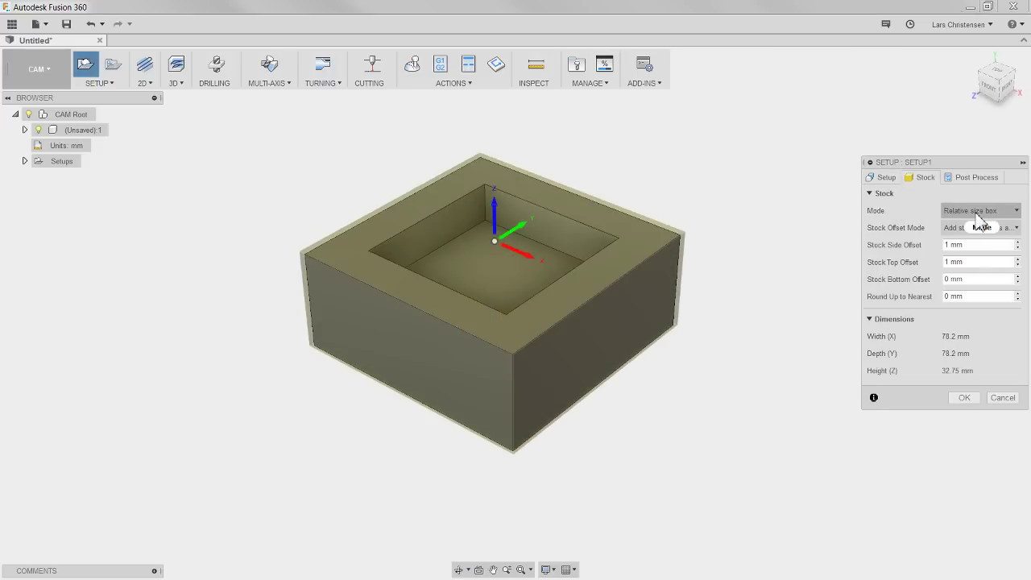
mouse_move(979, 216)
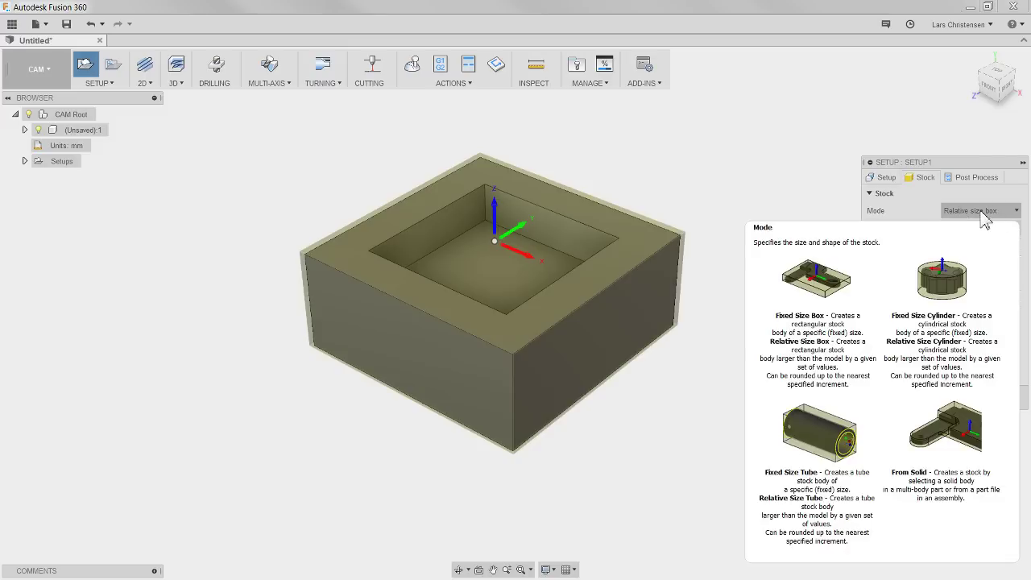
click(994, 216)
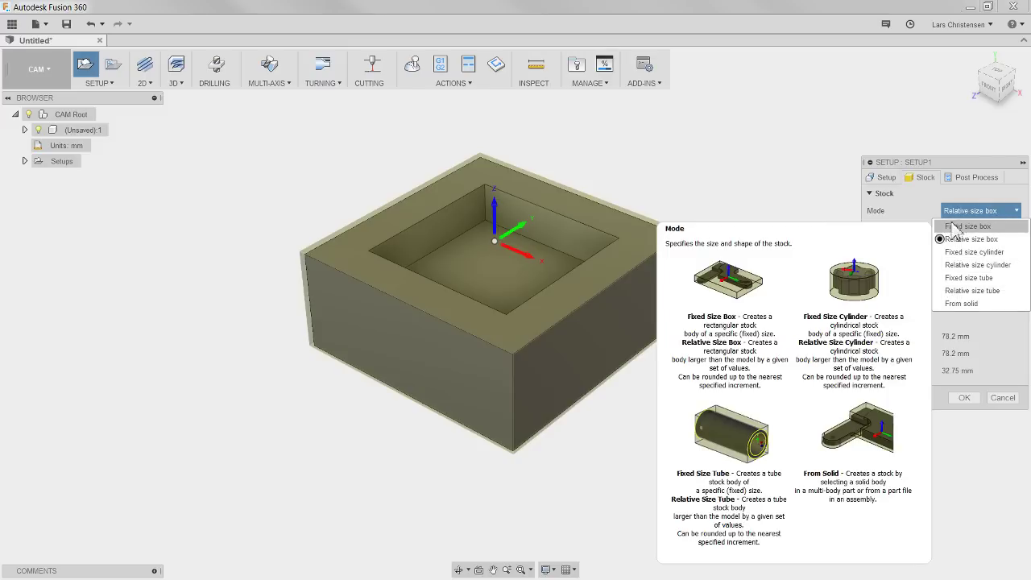
click(973, 227)
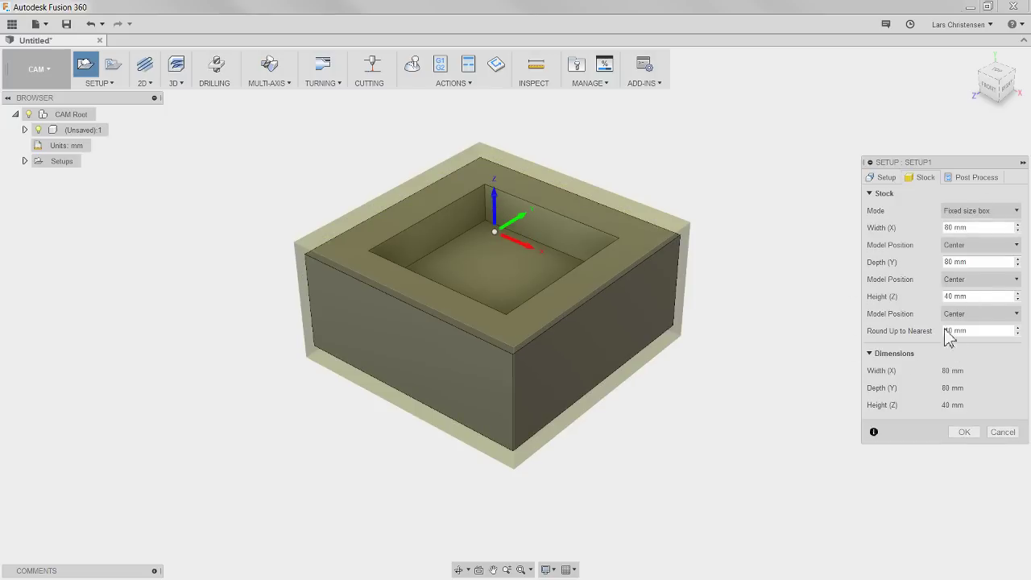
- Change the active CAM units to Inch
click(98, 145)
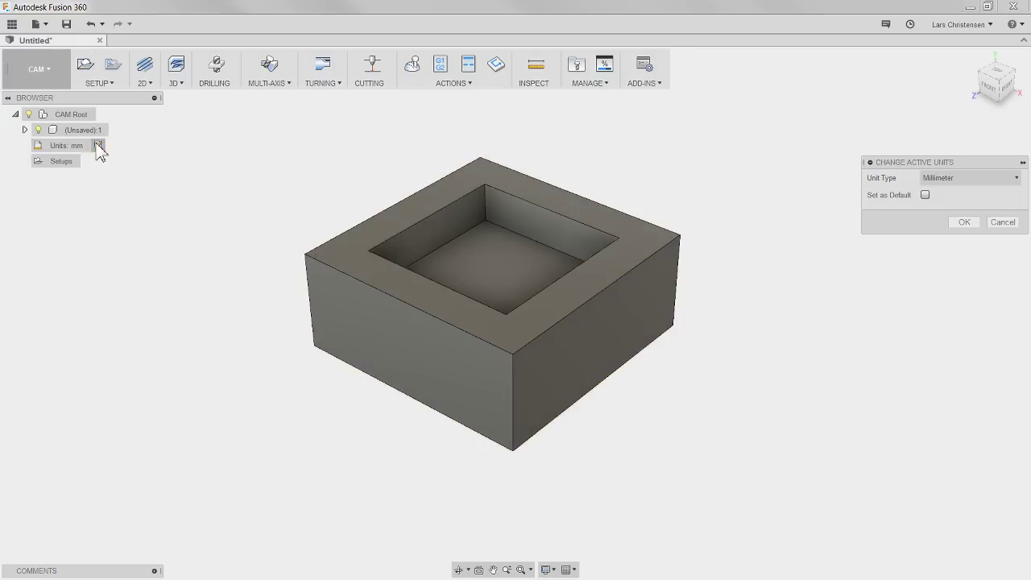
click(951, 178)
click(943, 206)
click(963, 222)
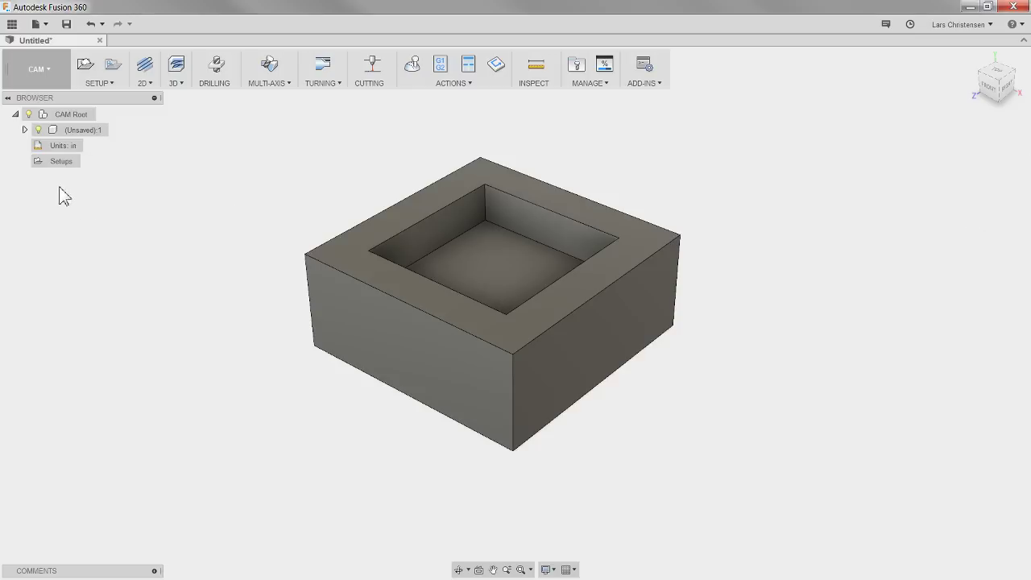
- Check the active CAM unit type and keep it at Inch
click(91, 145)
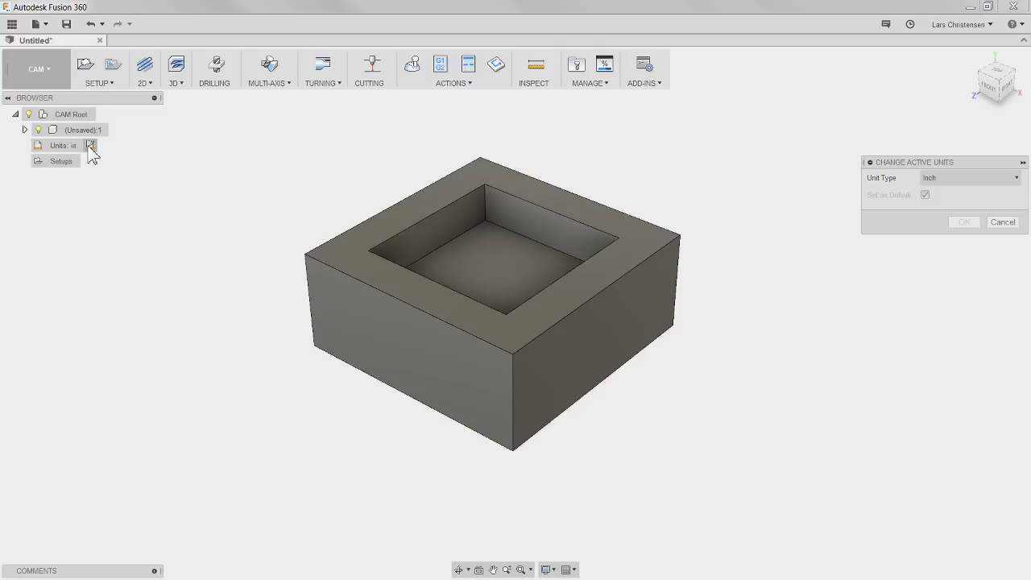
click(947, 178)
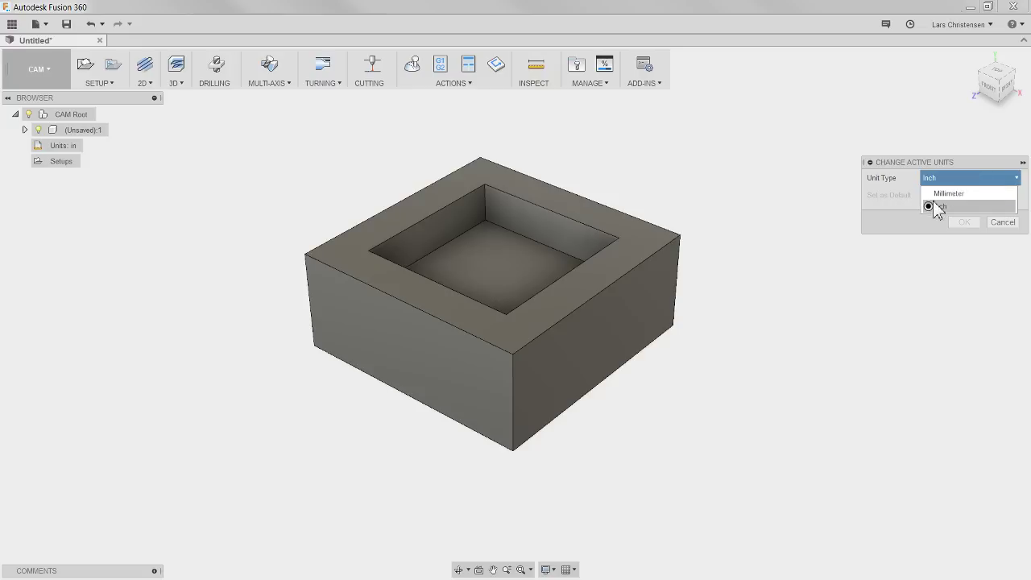
click(939, 208)
click(968, 219)
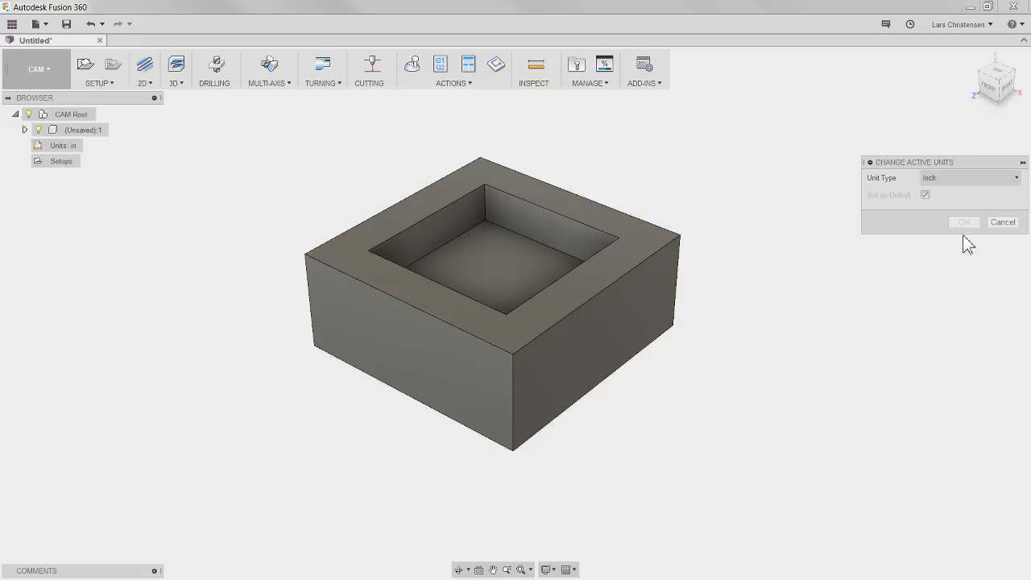
- Create a new milling setup oriented by Z axis/plane & X axis, using the block's top face for the Z axis
click(85, 64)
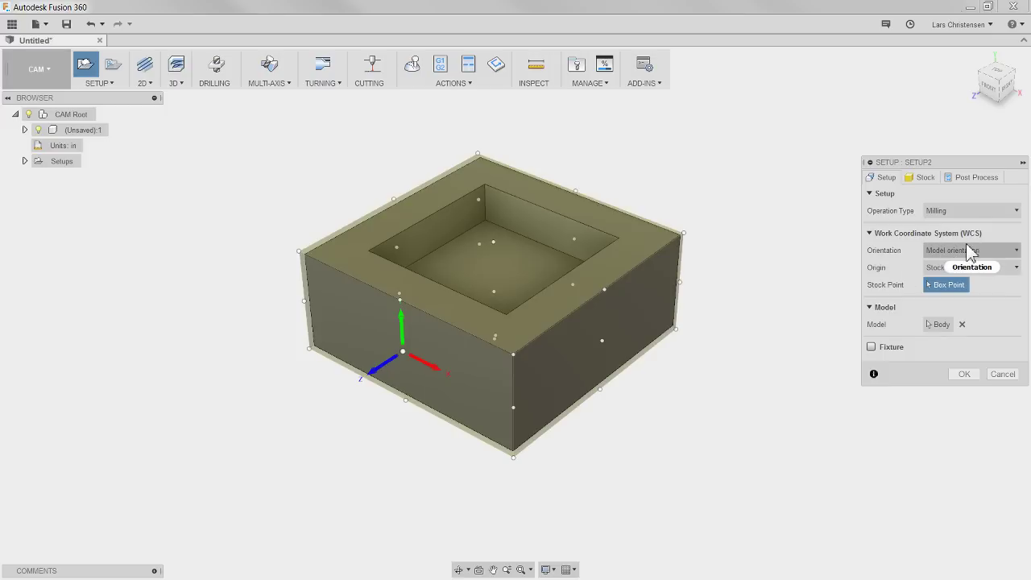
click(994, 250)
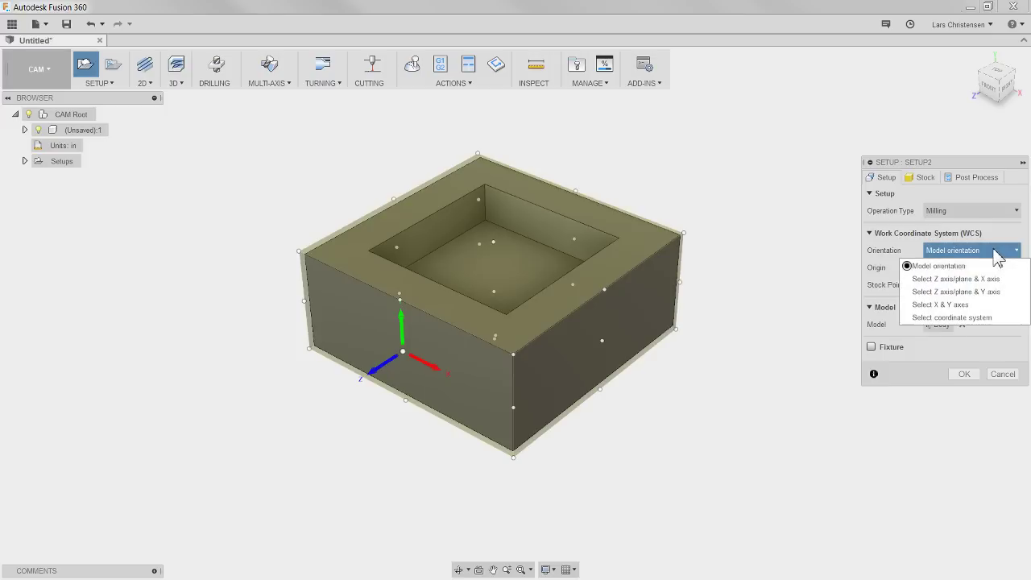
click(958, 282)
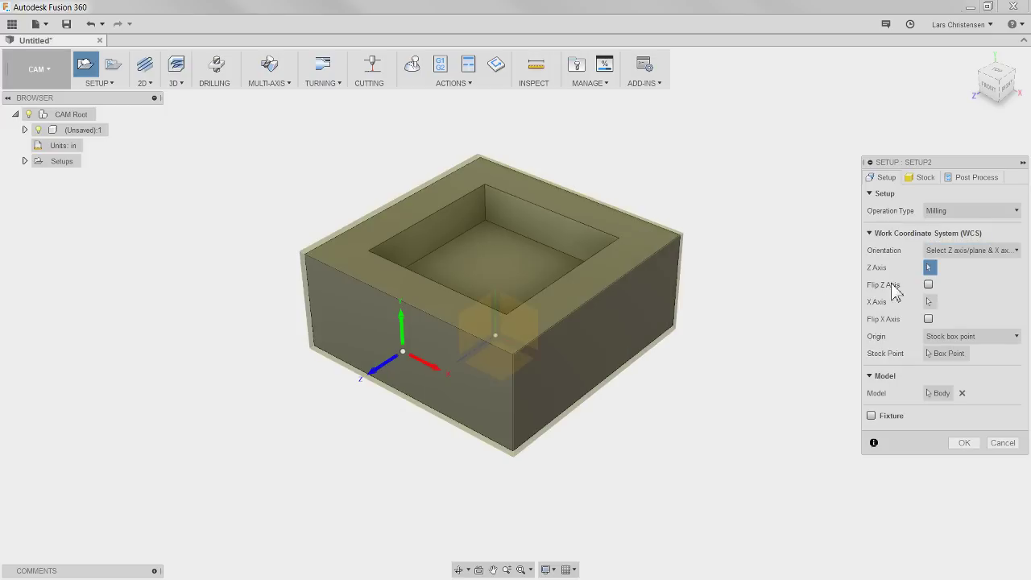
click(614, 270)
mouse_move(773, 331)
shift+middle_down()
mouse_move(803, 301)
mouse_move(762, 311)
mouse_move(765, 321)
shift+middle_up()
- Define the stock as a fixed size box 3.05 in wide, 3.1 in deep and 1.25 in high, and accept the setup
click(935, 179)
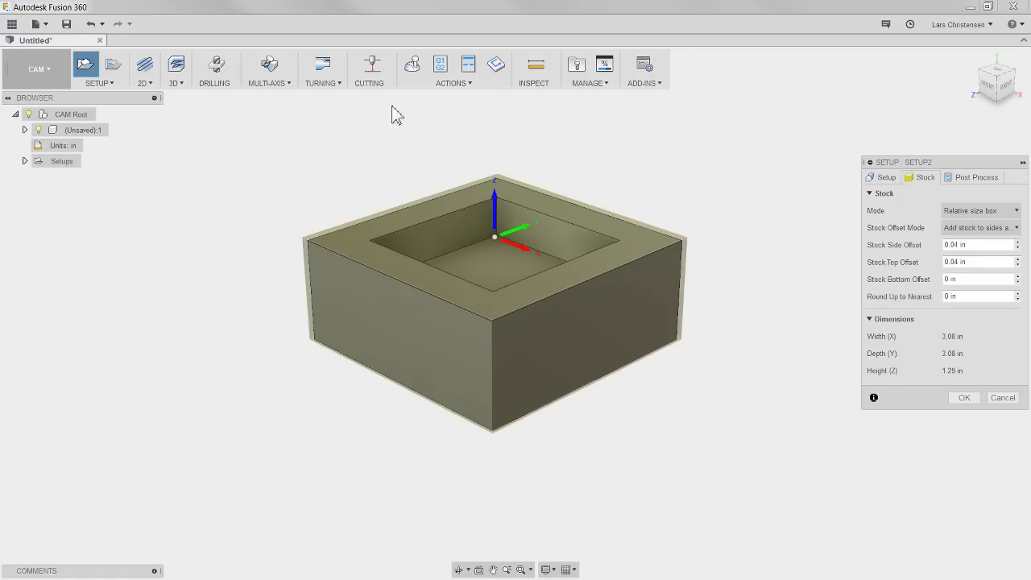
click(998, 211)
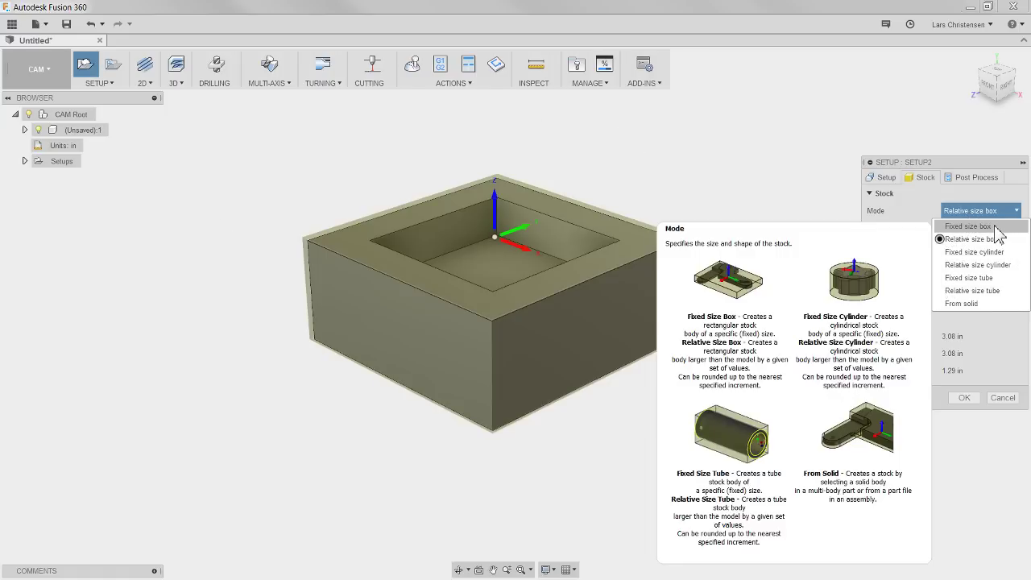
click(975, 227)
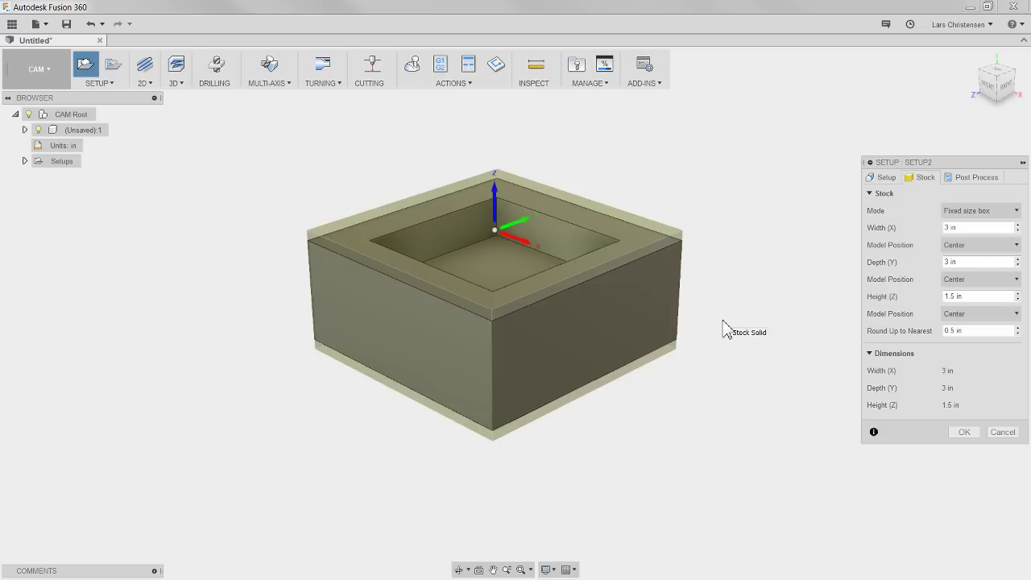
click(955, 228)
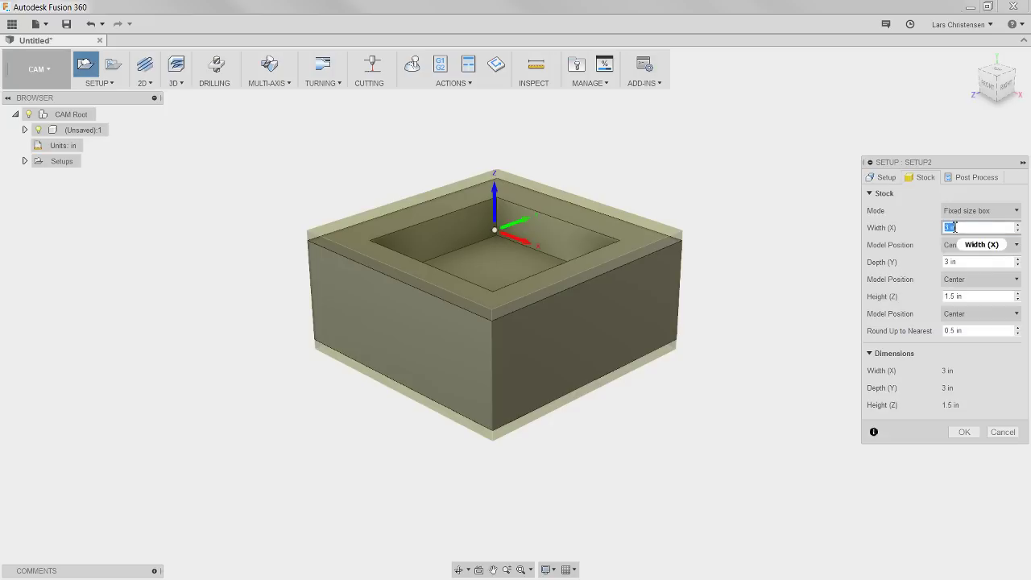
text(3.05)
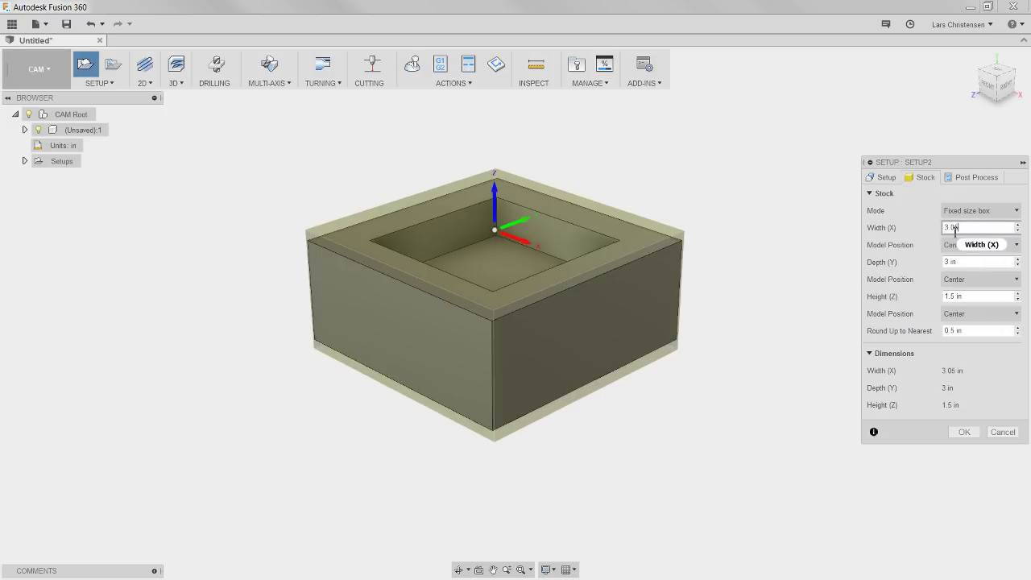
click(950, 262)
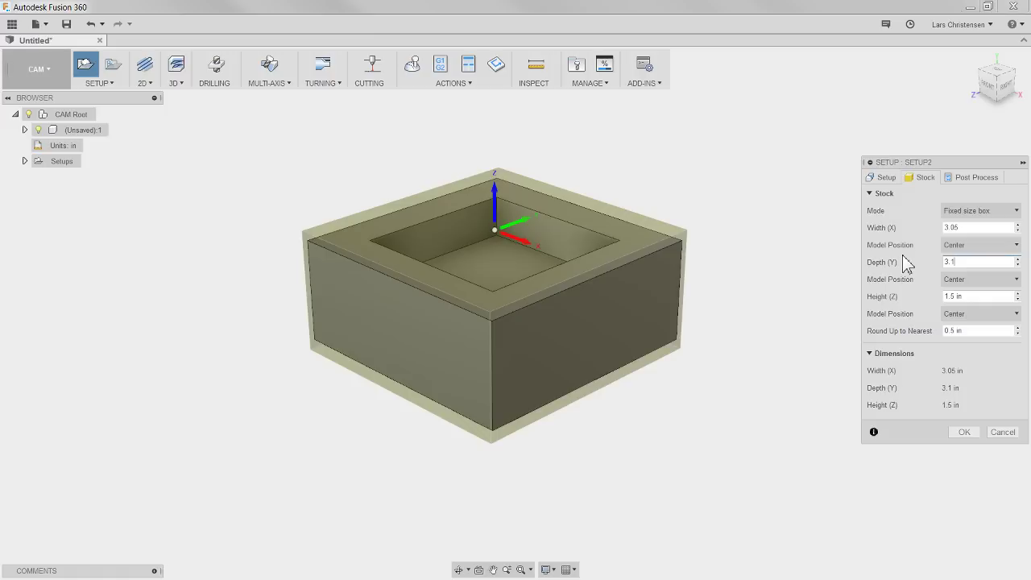
key(Tab)
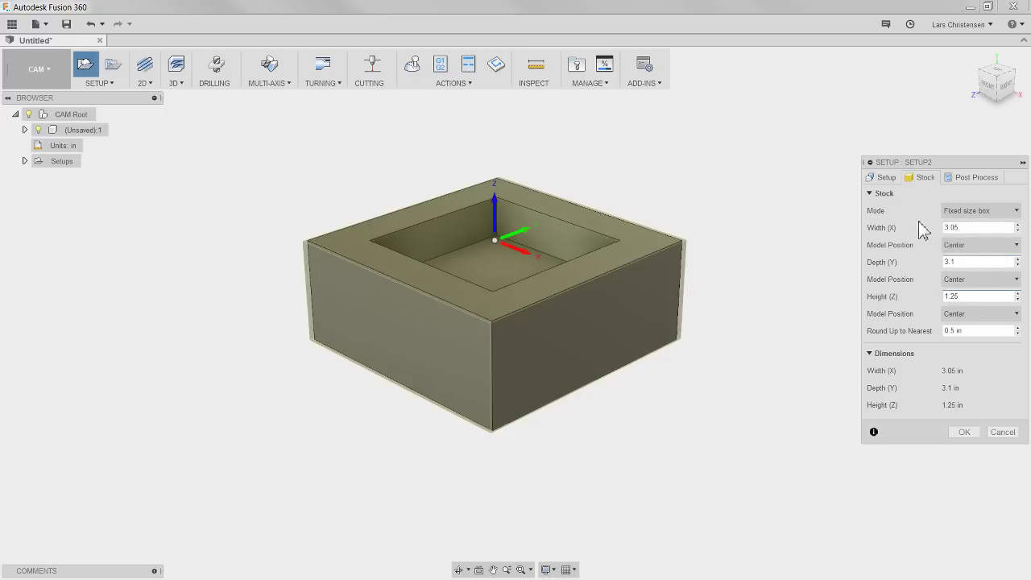
click(971, 296)
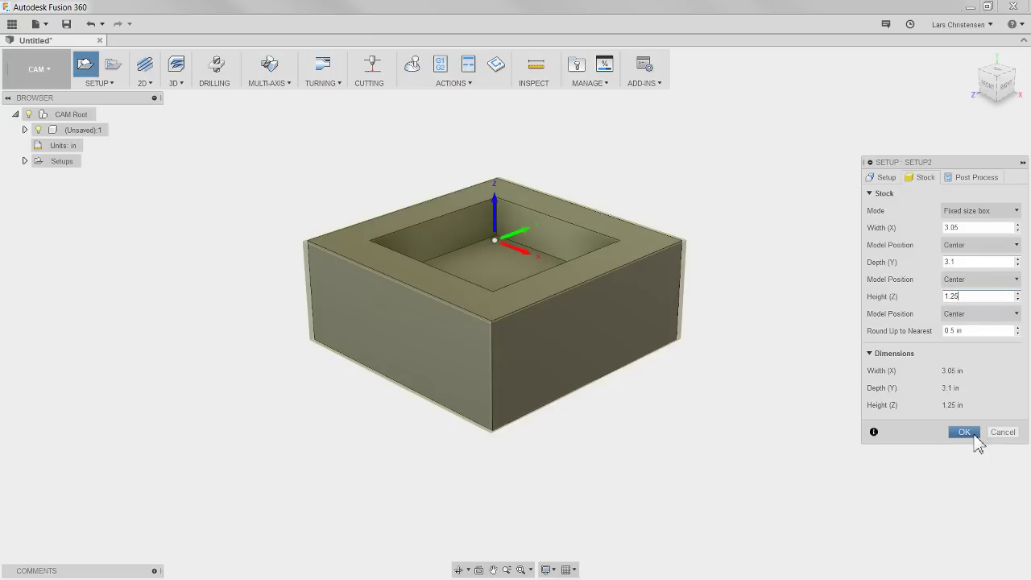
click(965, 433)
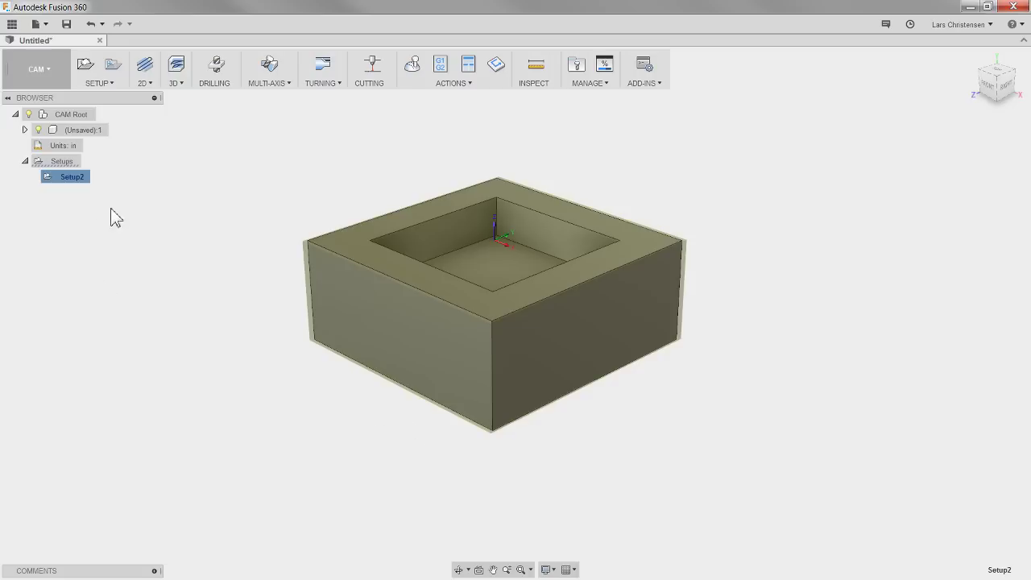
- Reopen the milling setup to review its axis orientation, origin and stock dimensions
right_click(79, 177)
click(98, 184)
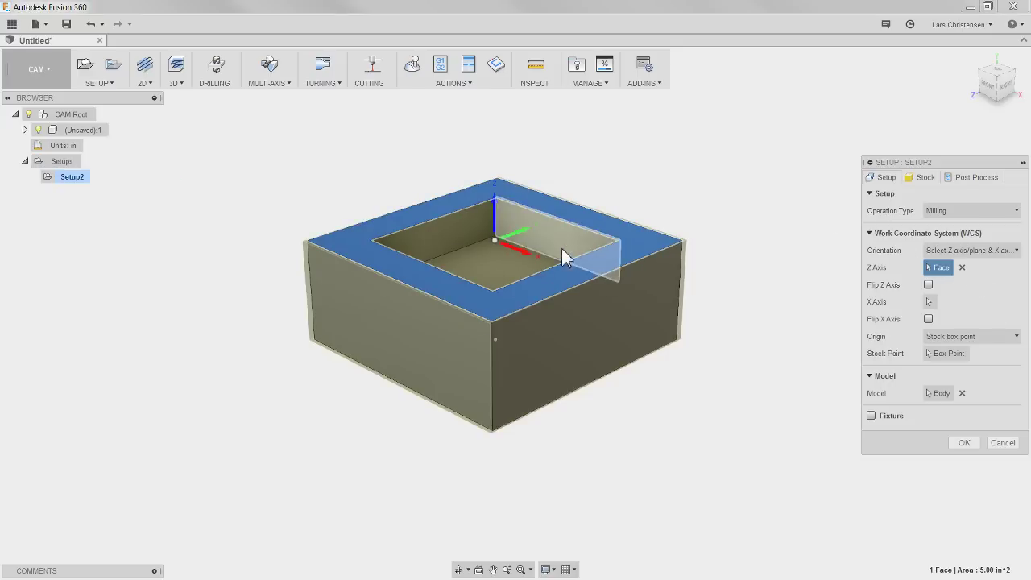
shift+middle_drag(733, 353, 767, 331)
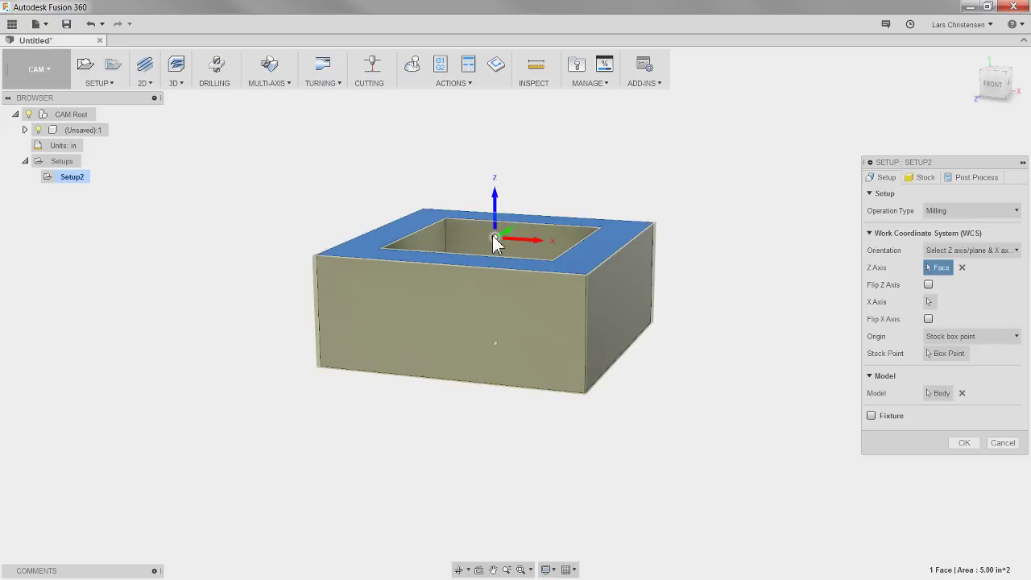
mouse_move(702, 276)
shift+middle_down()
mouse_move(722, 269)
mouse_move(686, 253)
mouse_move(754, 270)
mouse_move(690, 279)
shift+middle_up()
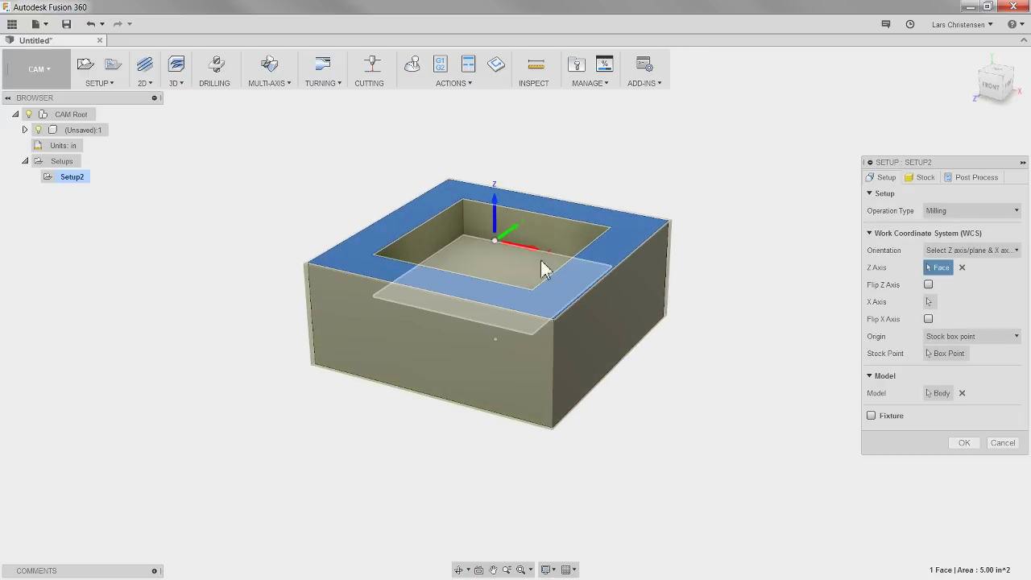
click(927, 179)
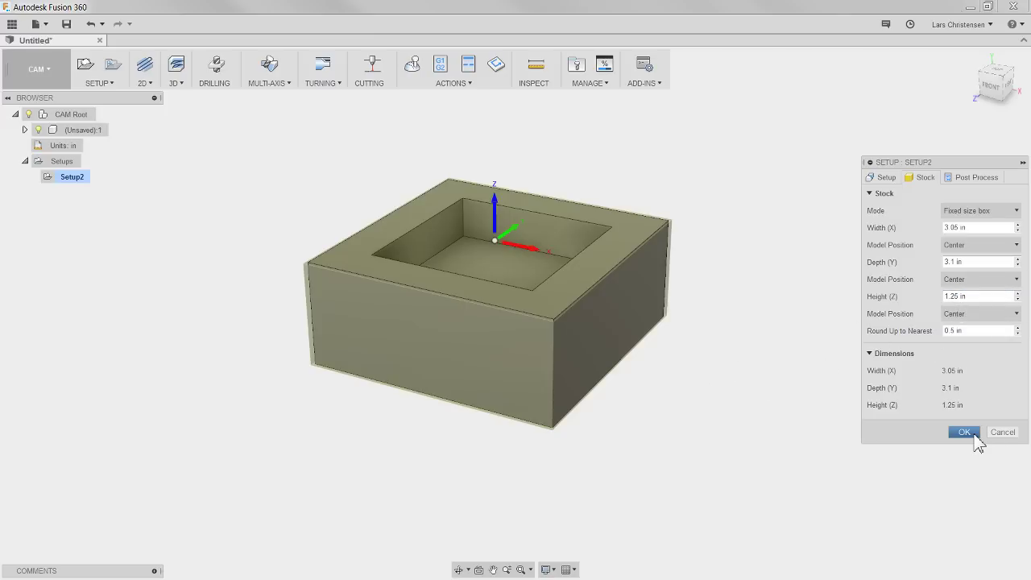
click(964, 431)
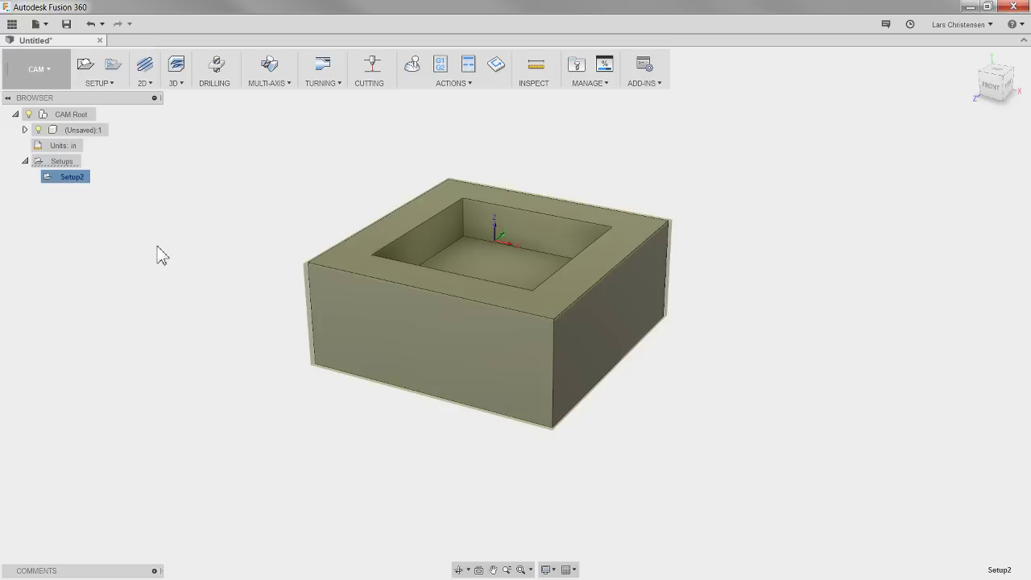
- Start a 2D Face operation with the #223 1/2" flat endmill from the Alu Milling library
click(146, 83)
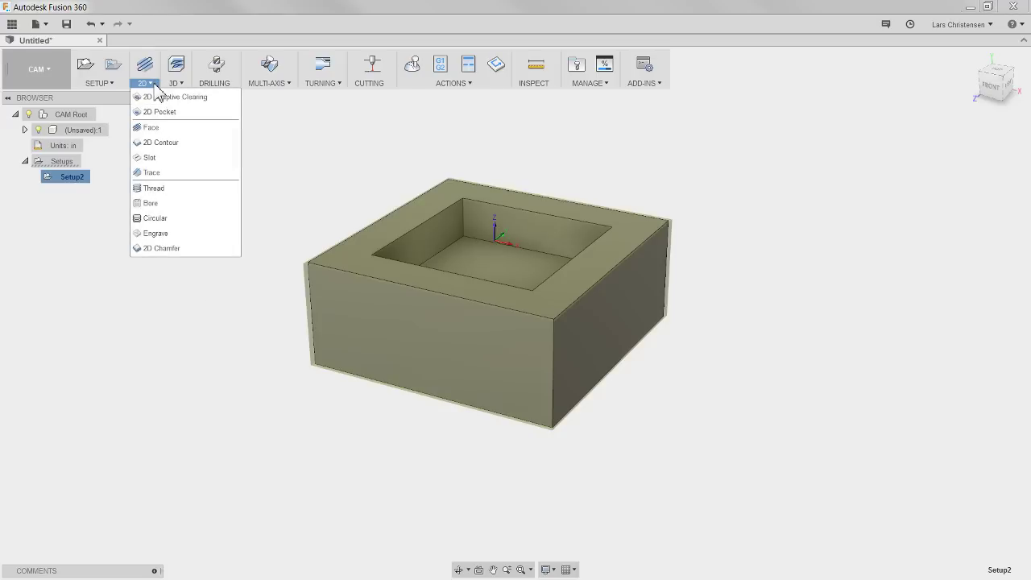
click(152, 128)
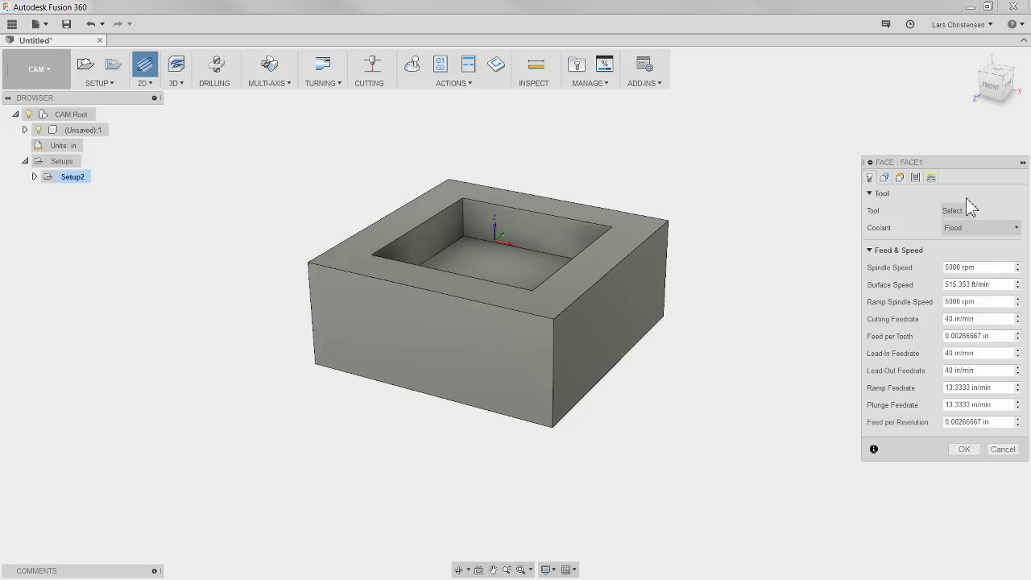
click(963, 215)
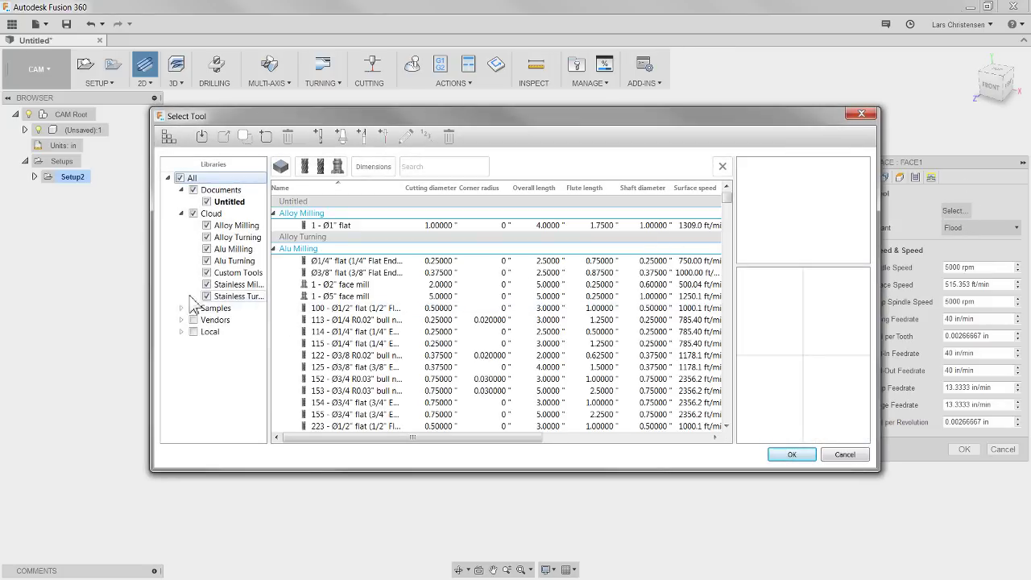
click(230, 249)
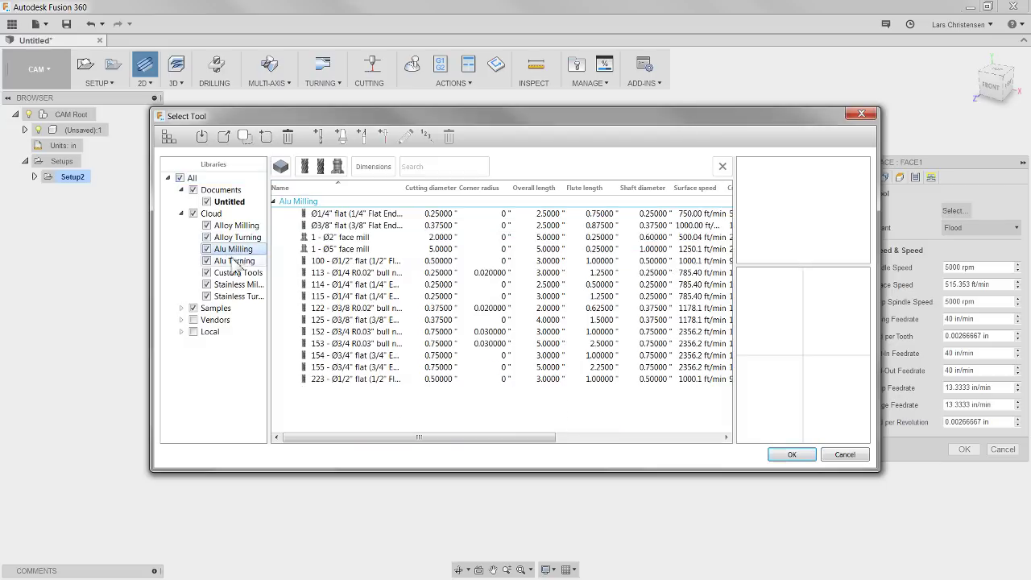
click(345, 379)
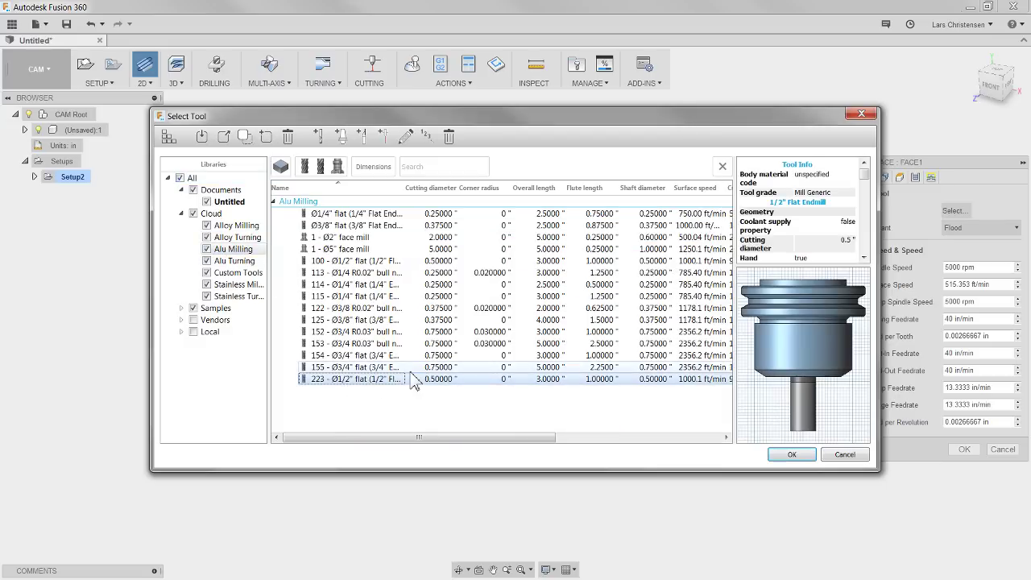
click(789, 454)
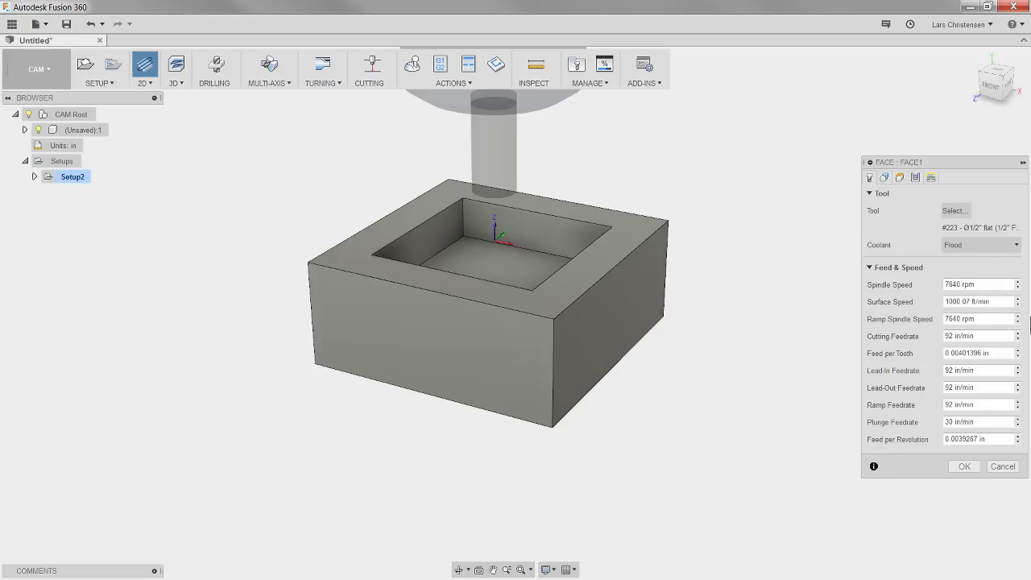
- Set the face operation's feed per tooth to 0.001 in
click(961, 353)
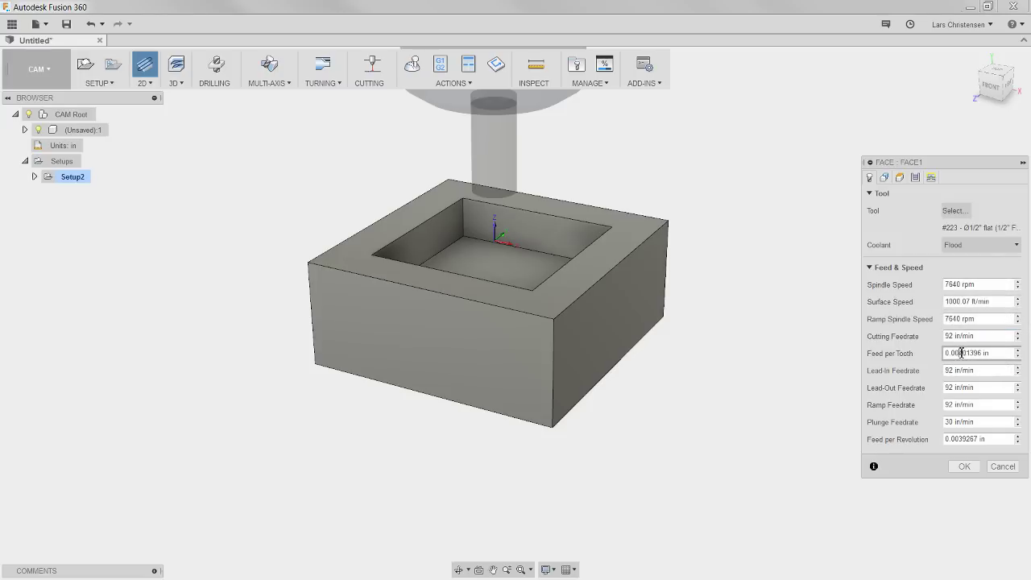
drag(966, 353, 991, 353)
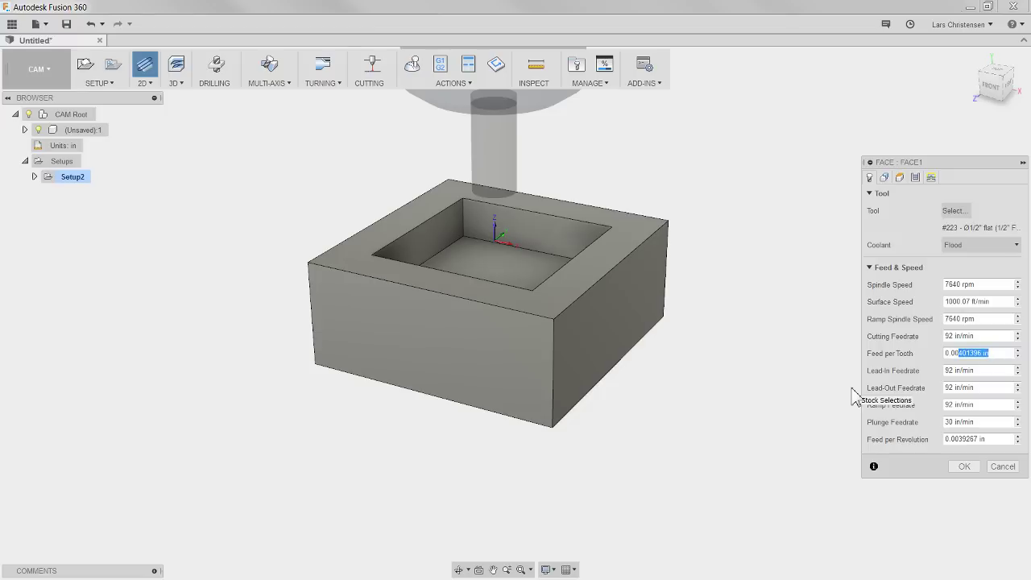
text(1)
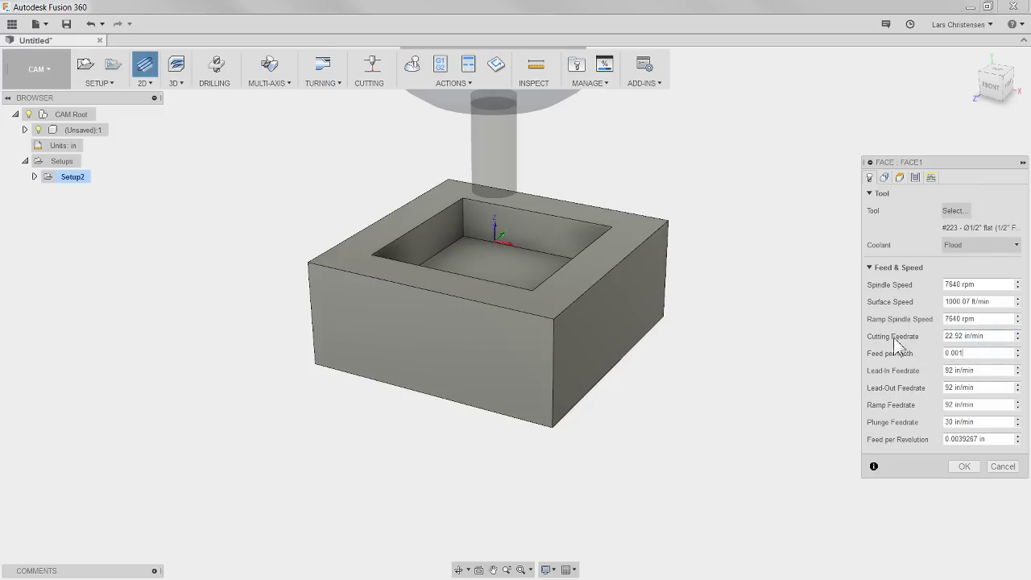
- Set the lead-in, lead-out and ramp feedrates to 10 in/min and accept the face operation
click(993, 370)
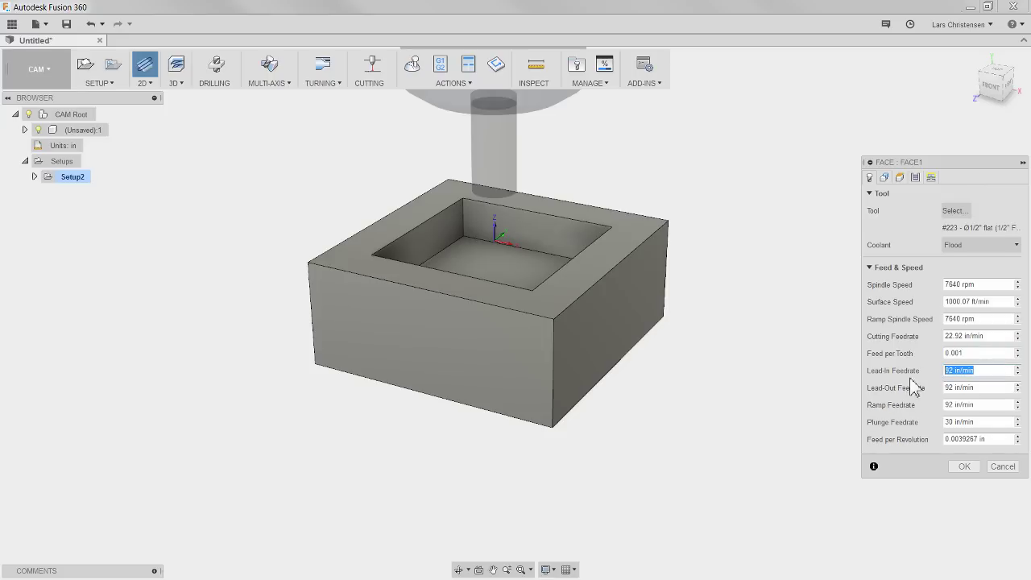
text(10)
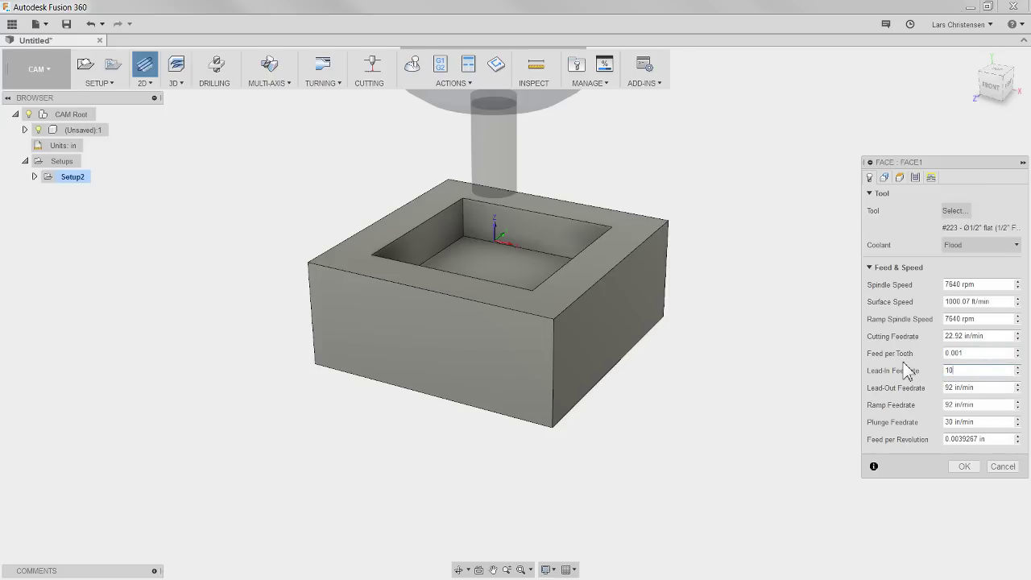
click(989, 384)
double_click(990, 384)
text(10)
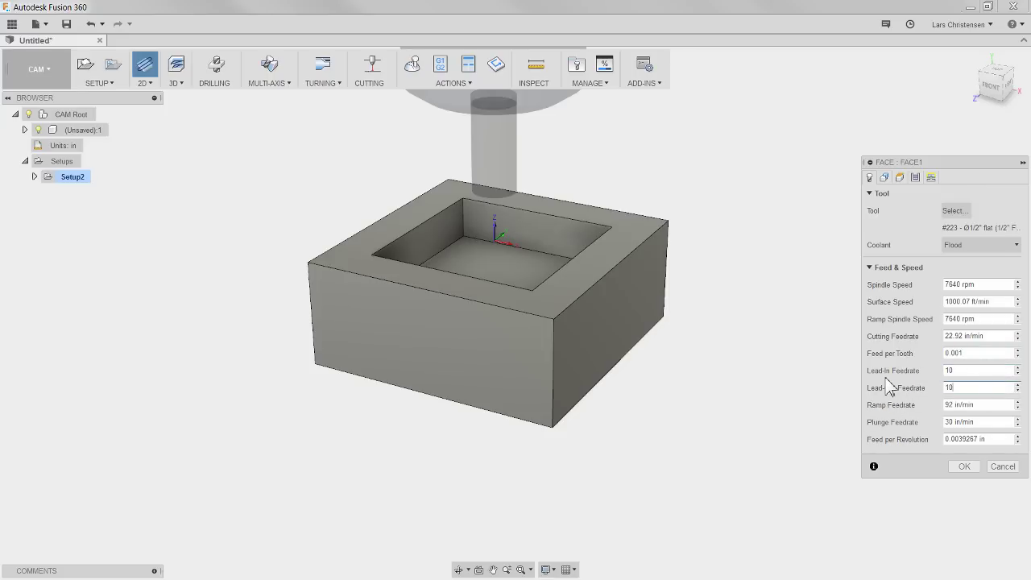
click(979, 403)
double_click(979, 403)
text(1)
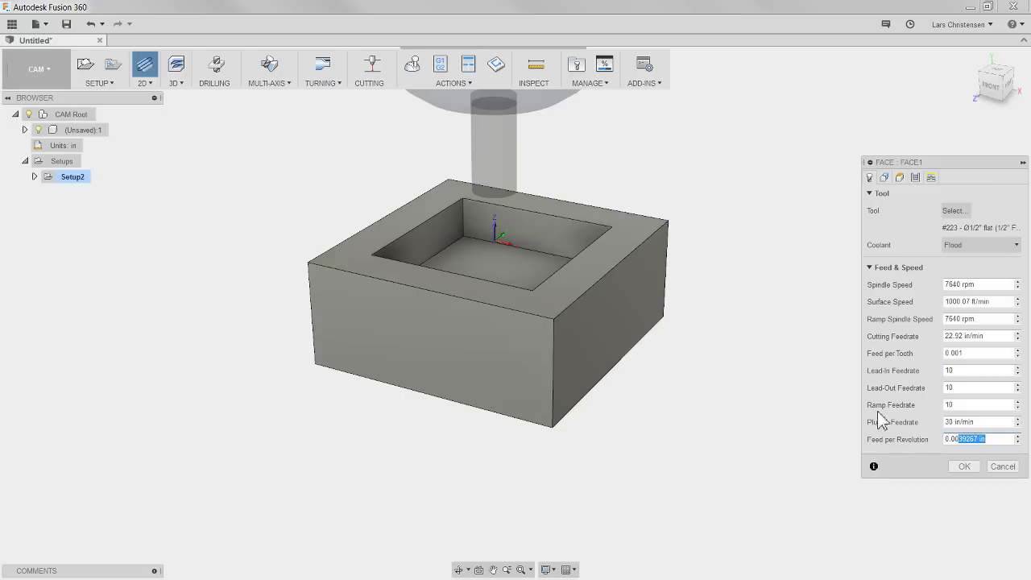
text(0.0005)
click(963, 466)
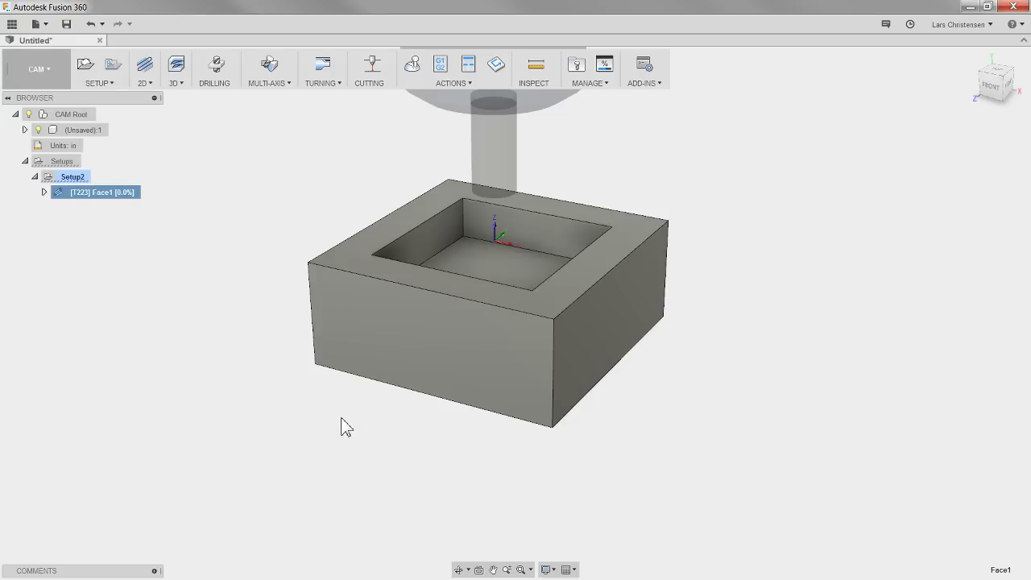
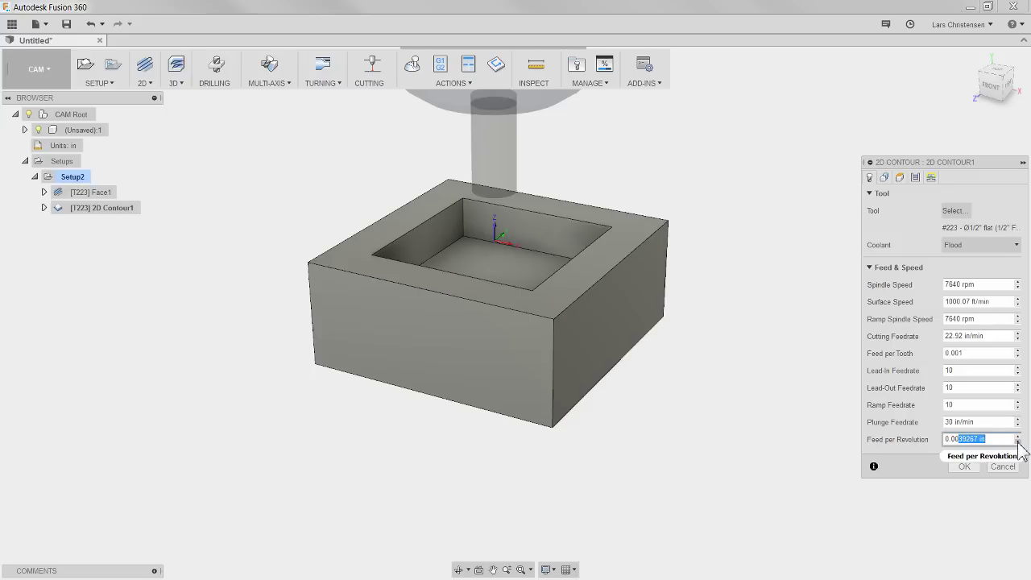
- Set the 2D Contour's feed per revolution to 0.0005 in and select the block's bottom outer edge chain as the contour
text(0.0005)
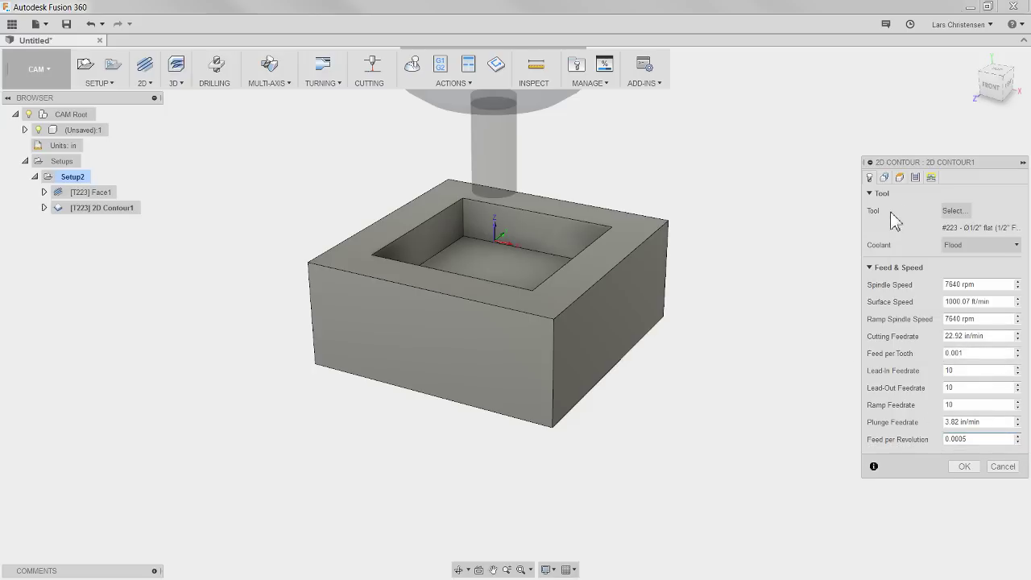
click(886, 179)
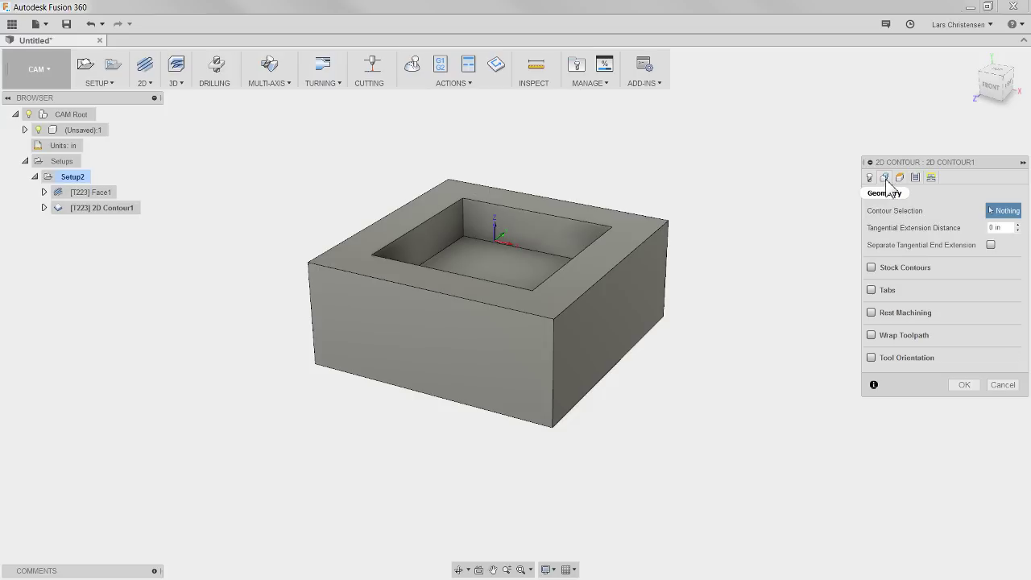
click(589, 396)
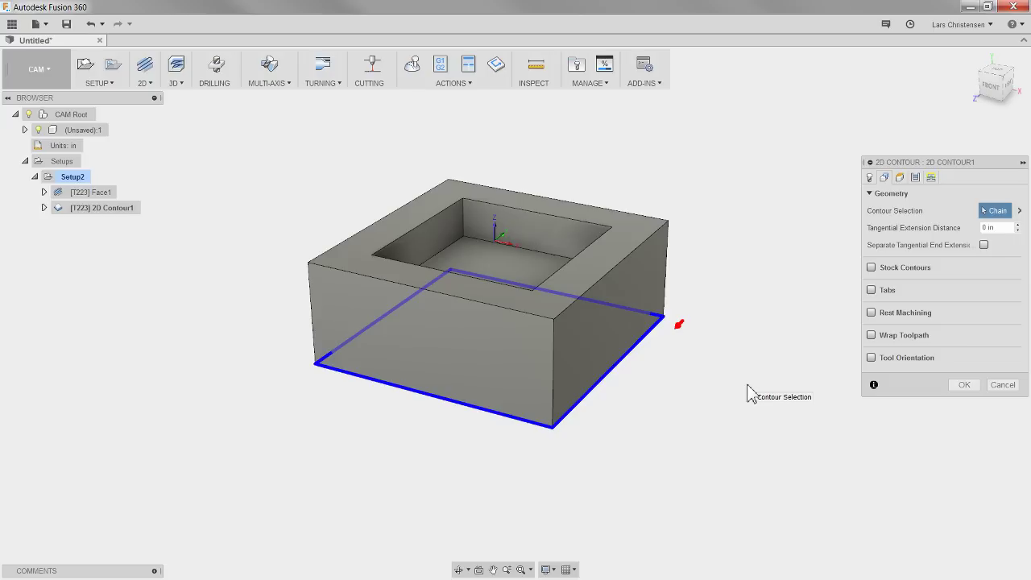
- Set the contour's bottom height to a 1 in offset from the selected contour and accept the operation
click(900, 178)
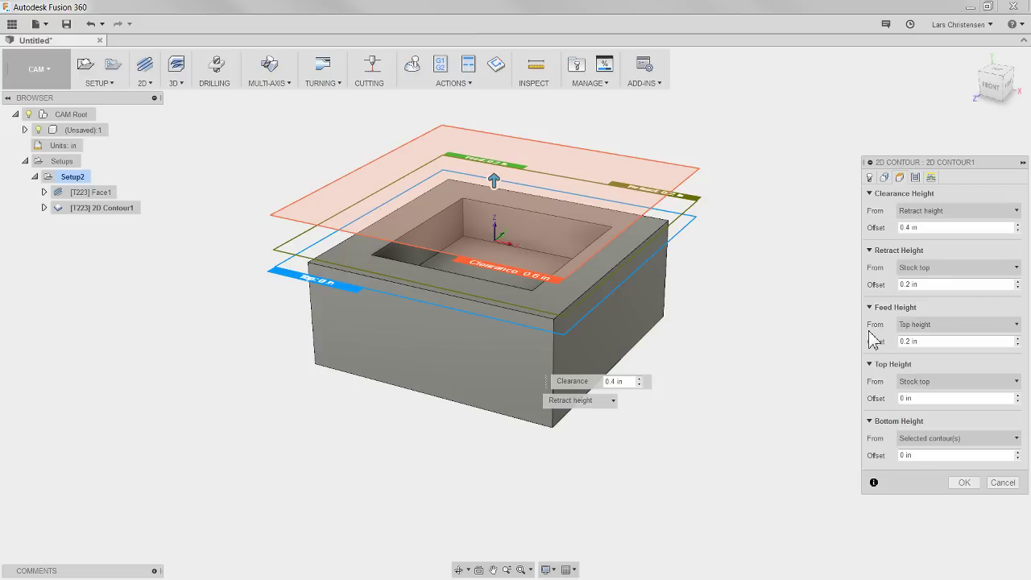
click(923, 442)
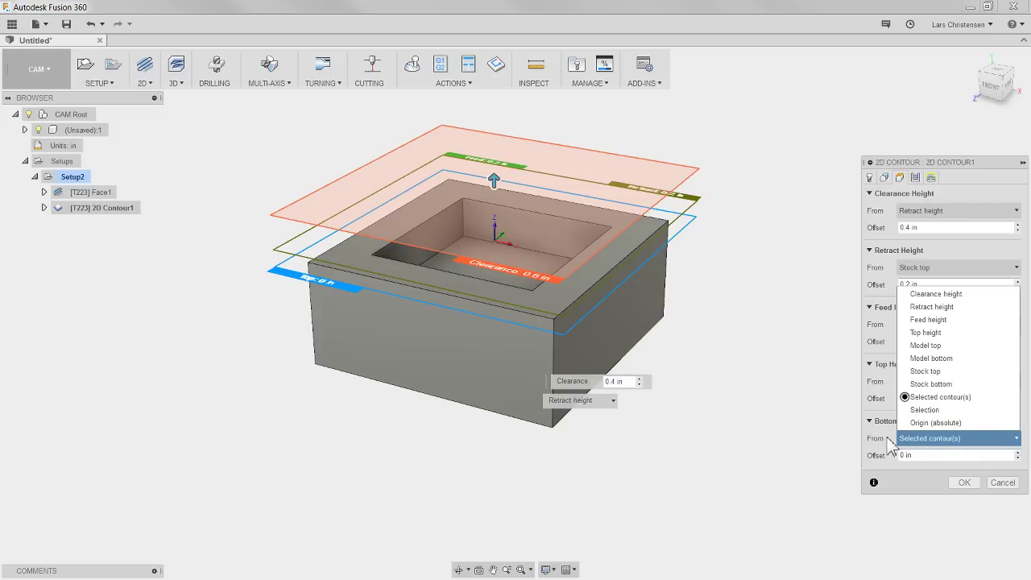
click(952, 398)
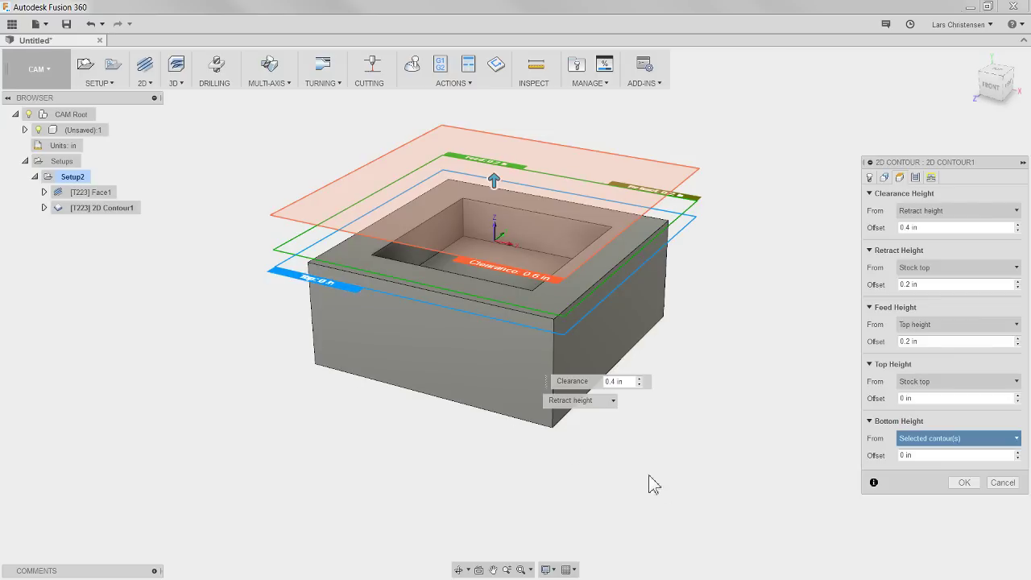
click(904, 456)
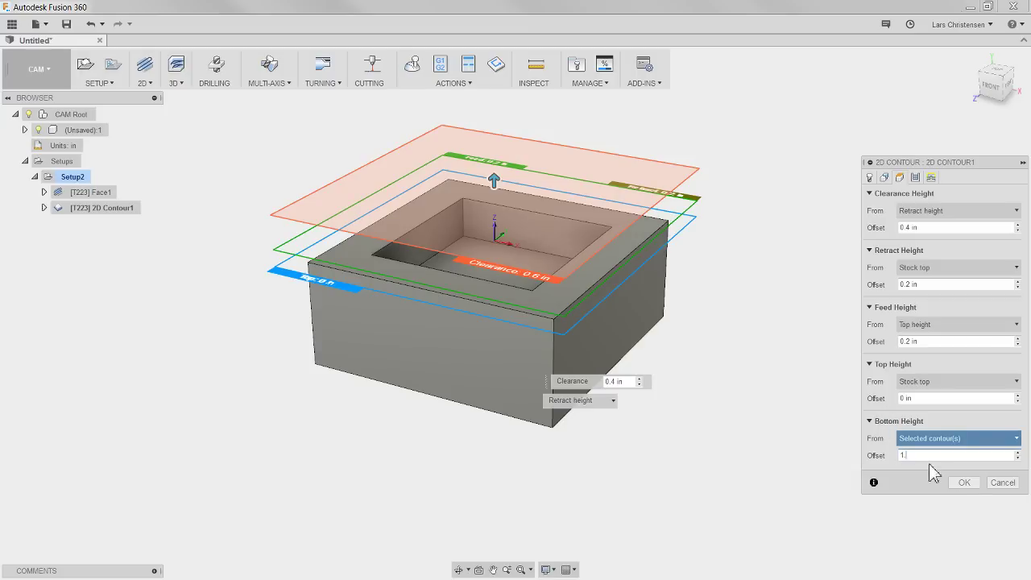
click(964, 482)
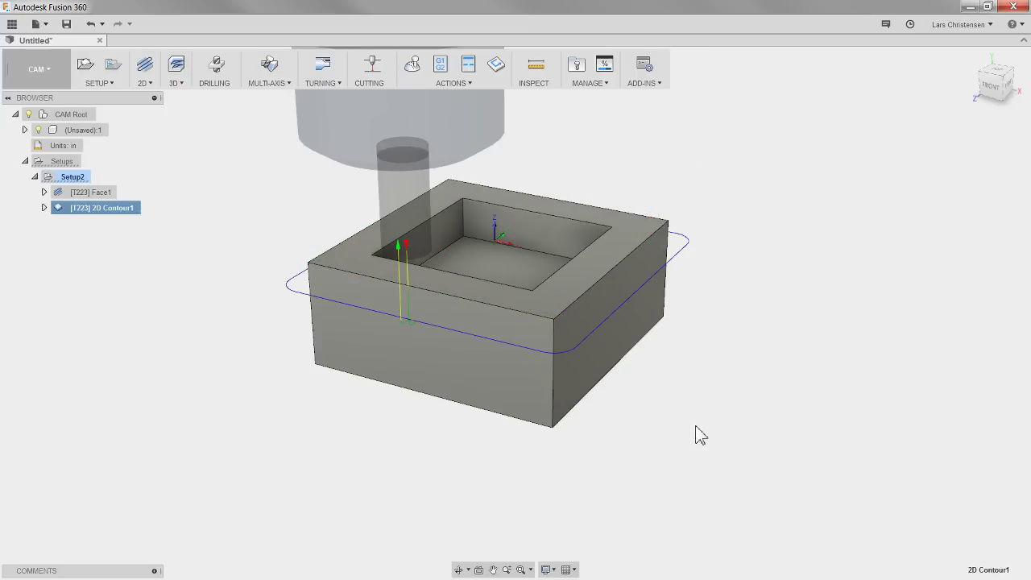
- Examine the Face and 2D Contour toolpaths in turn on the block
shift+middle_drag(660, 414, 741, 330)
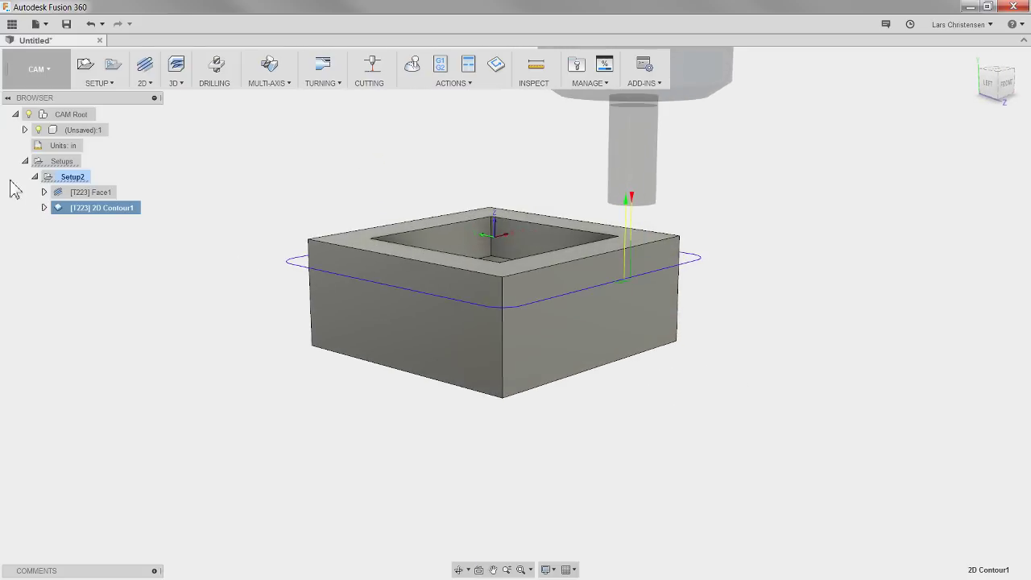
click(93, 195)
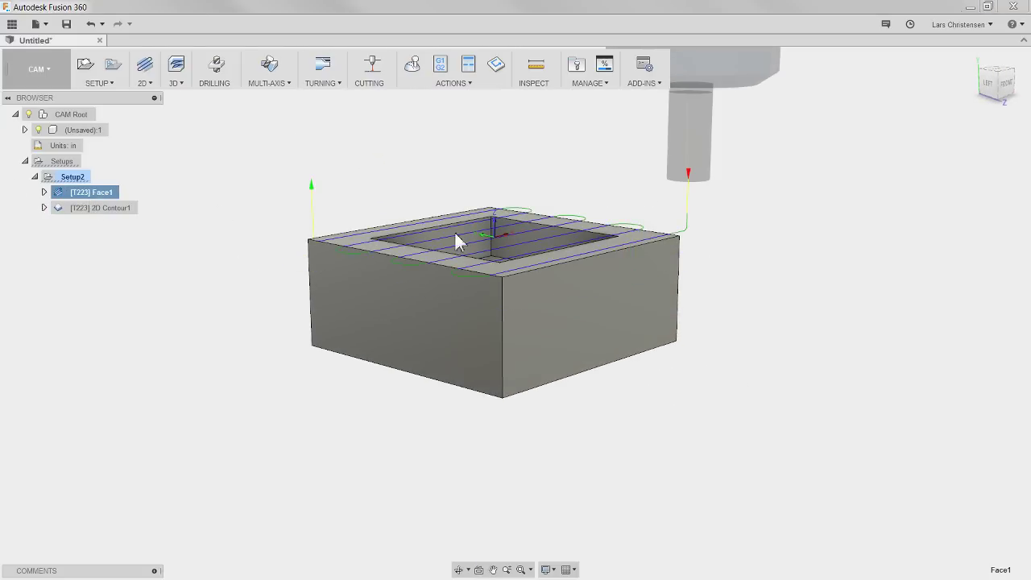
click(103, 211)
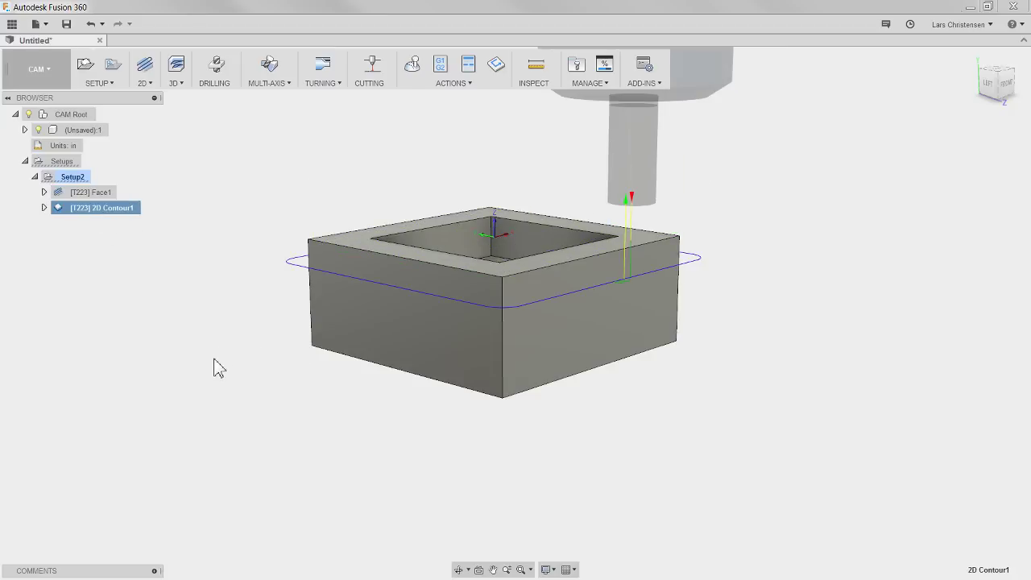
mouse_move(217, 373)
shift+middle_down()
mouse_move(261, 355)
mouse_move(229, 360)
shift+middle_up()
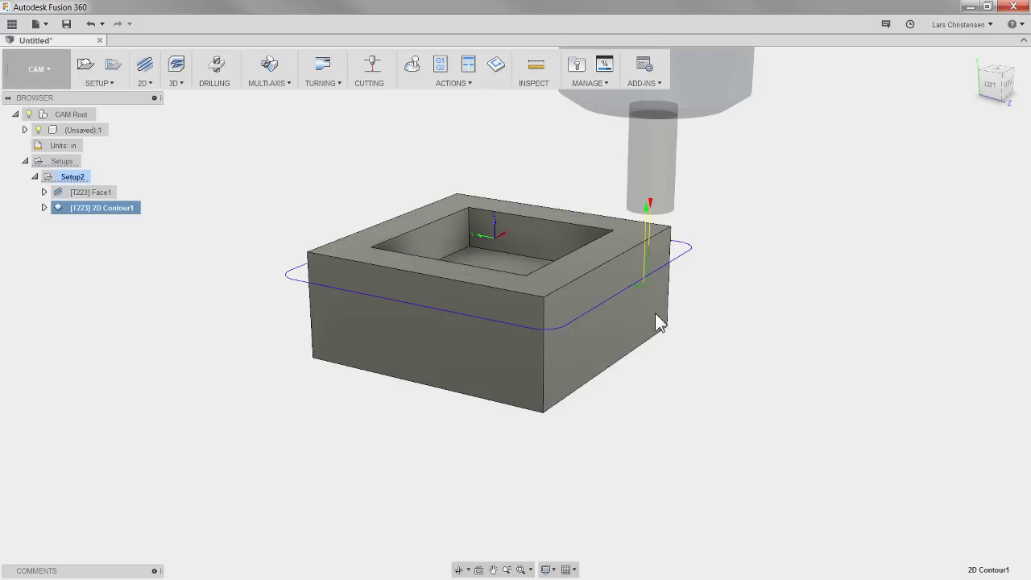
- Simulate all operations of the setup with the stock shown, then close the simulation
click(87, 175)
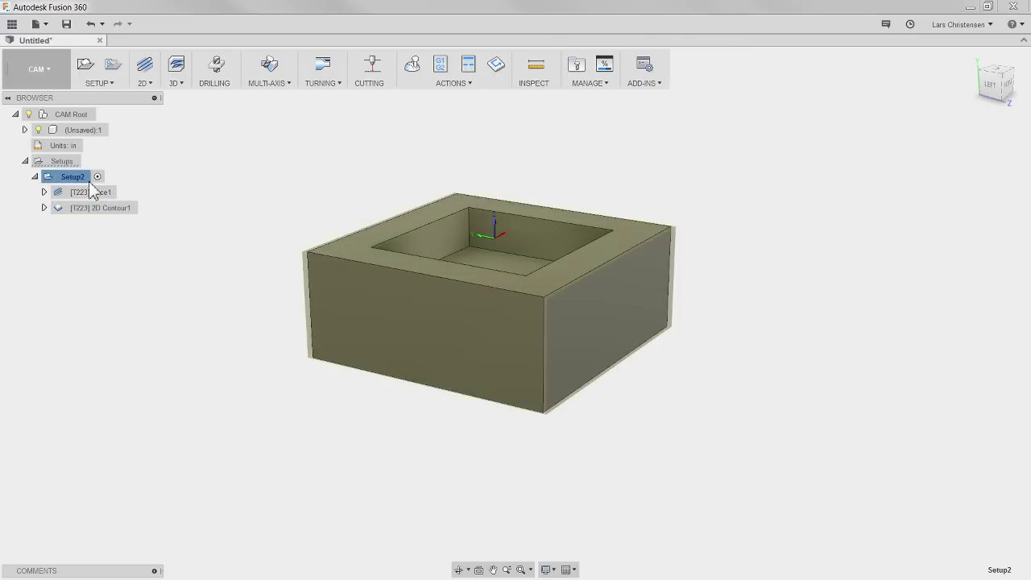
click(413, 68)
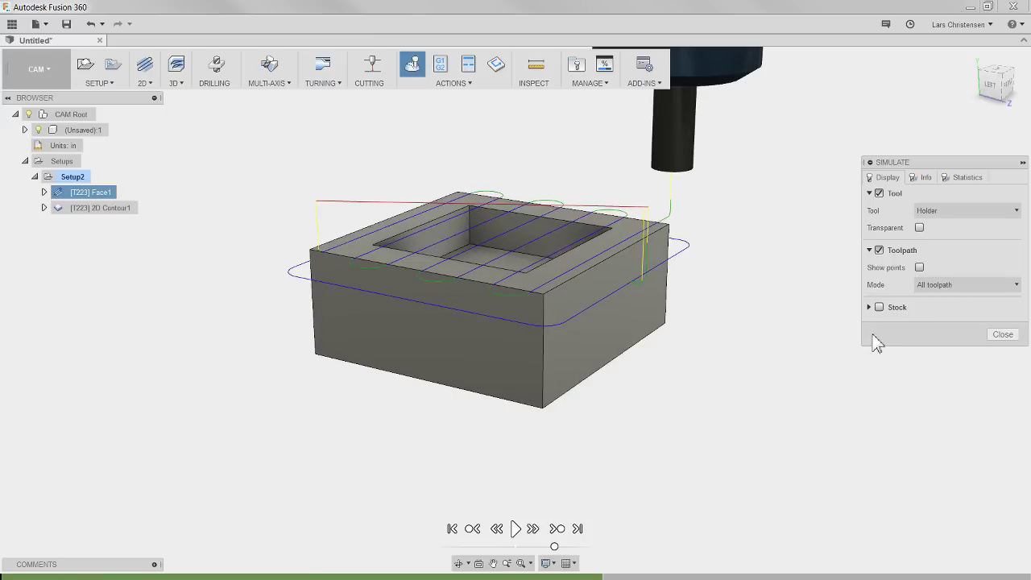
click(878, 309)
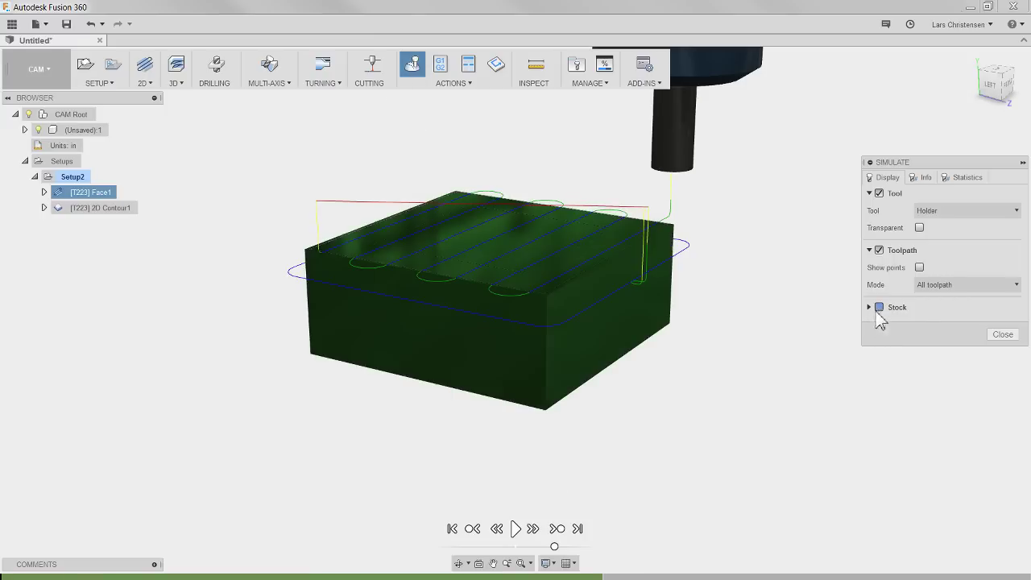
click(516, 530)
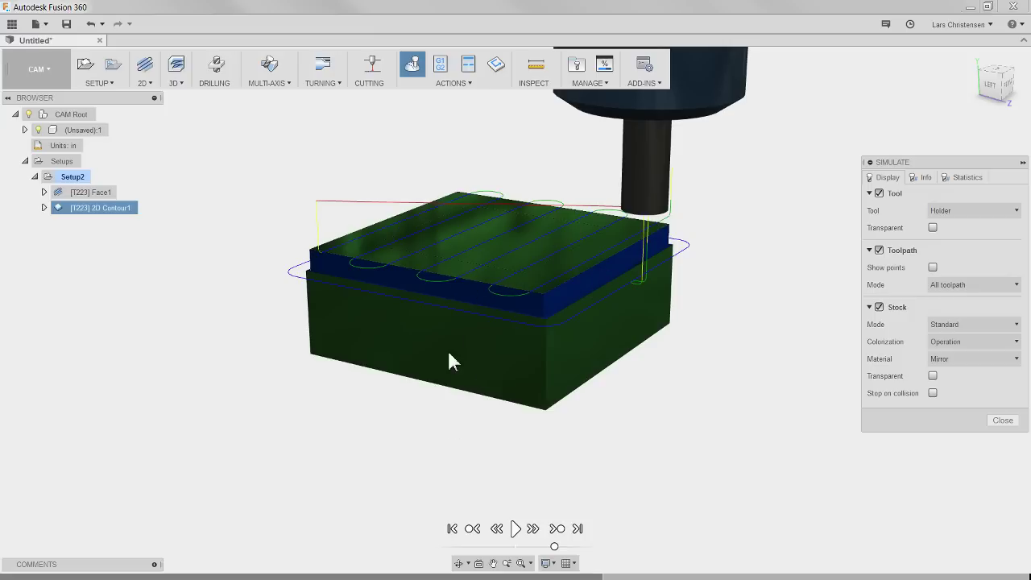
click(1004, 421)
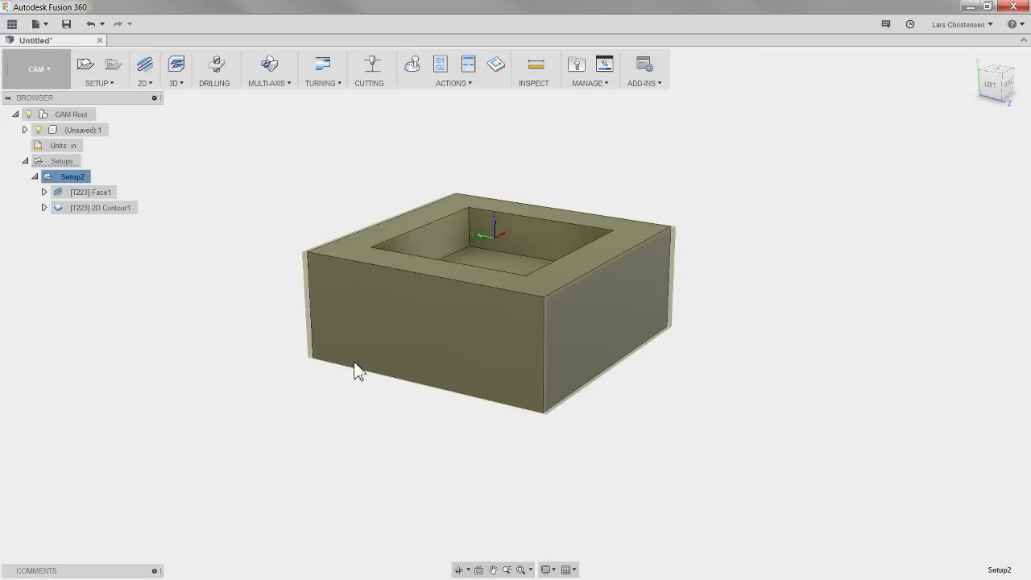
- Start a 2D Adaptive Clearing operation with the same 1/2" flat endmill and select the pocket floor as its geometry
shift+middle_drag(261, 348, 258, 369)
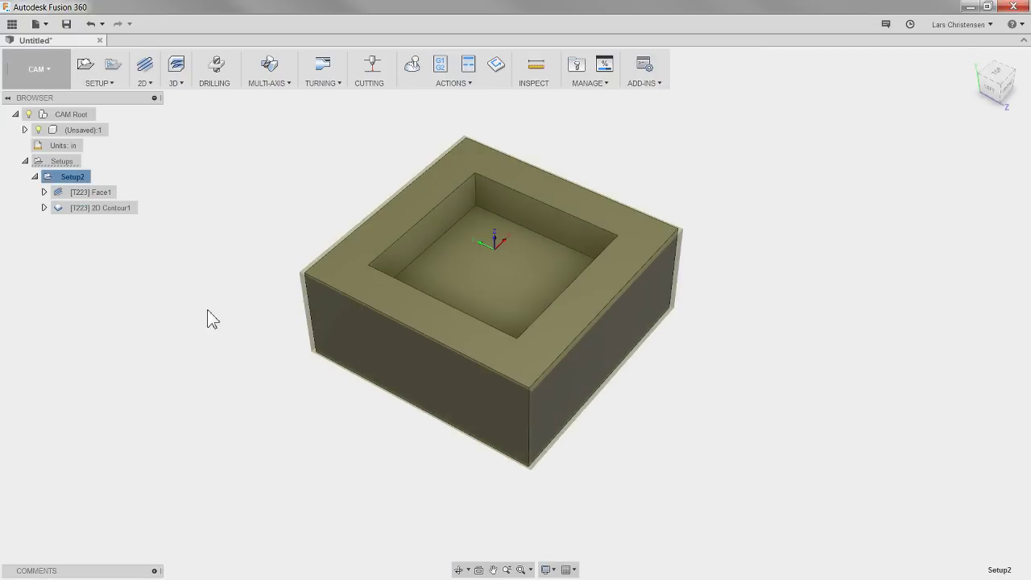
click(207, 198)
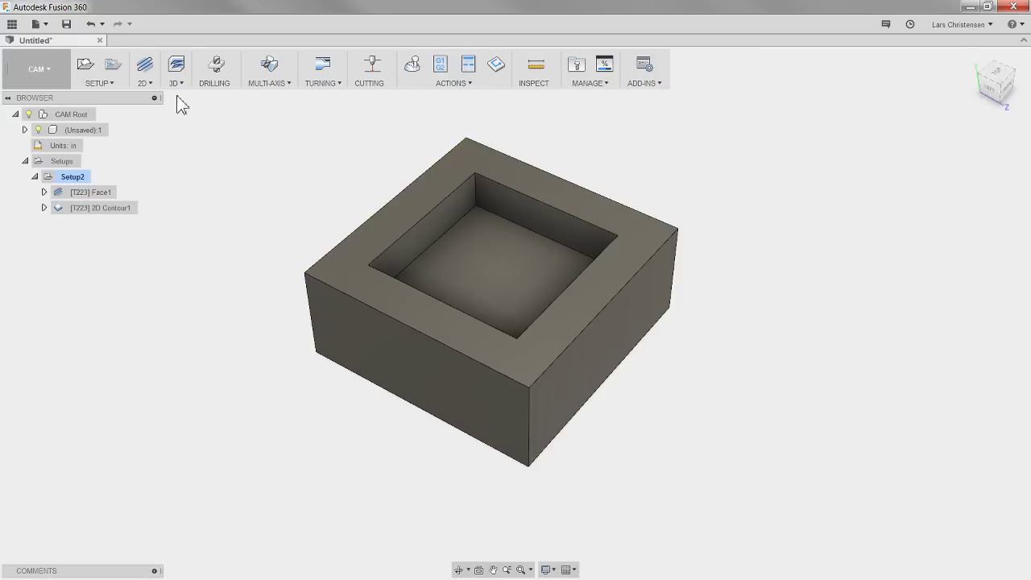
click(144, 83)
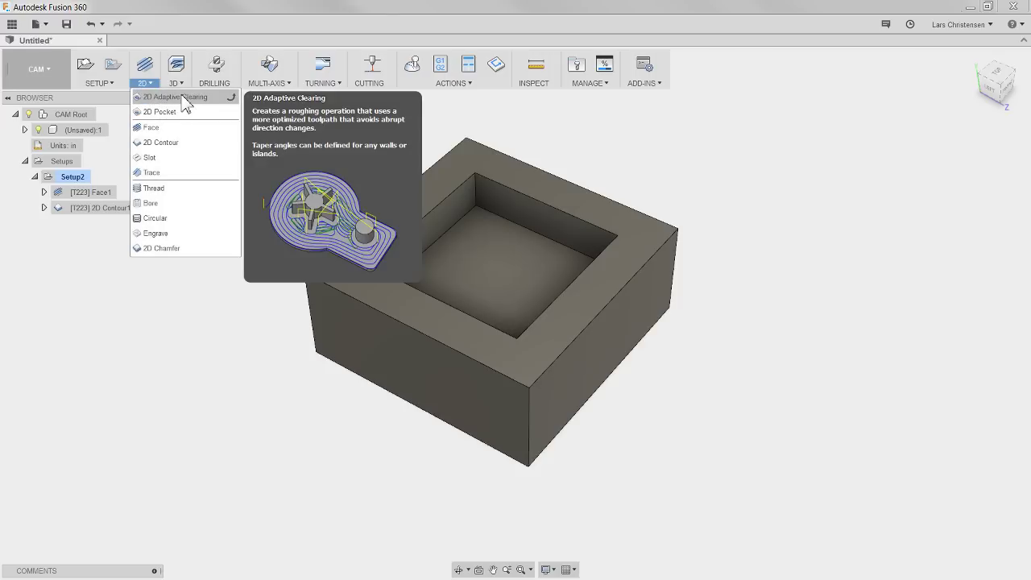
click(177, 97)
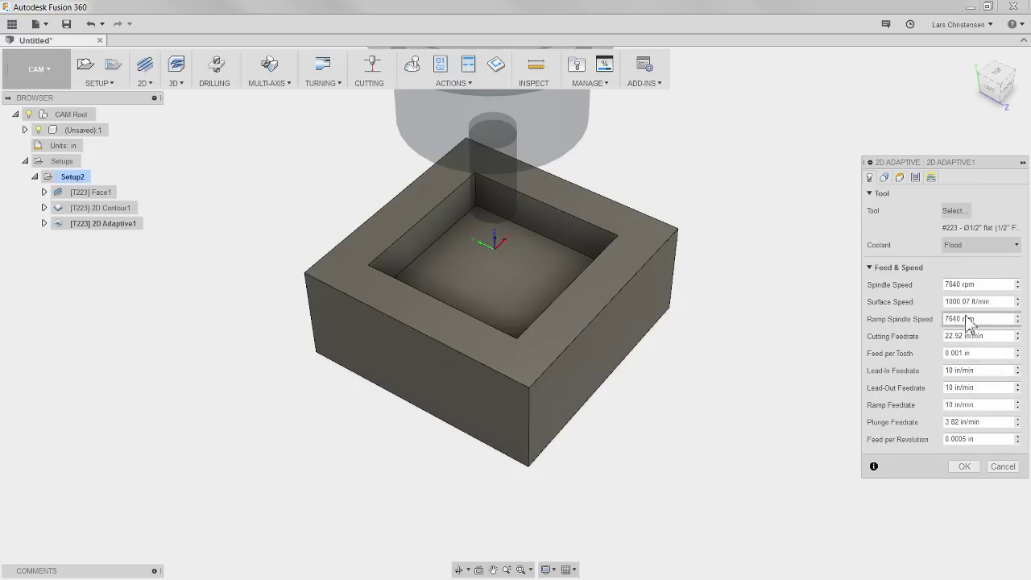
click(884, 177)
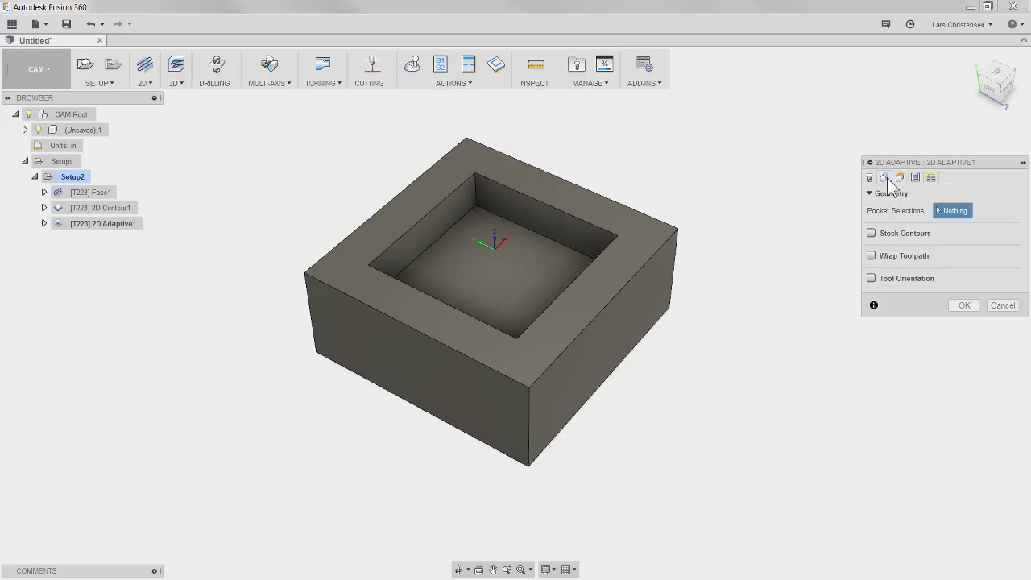
click(545, 237)
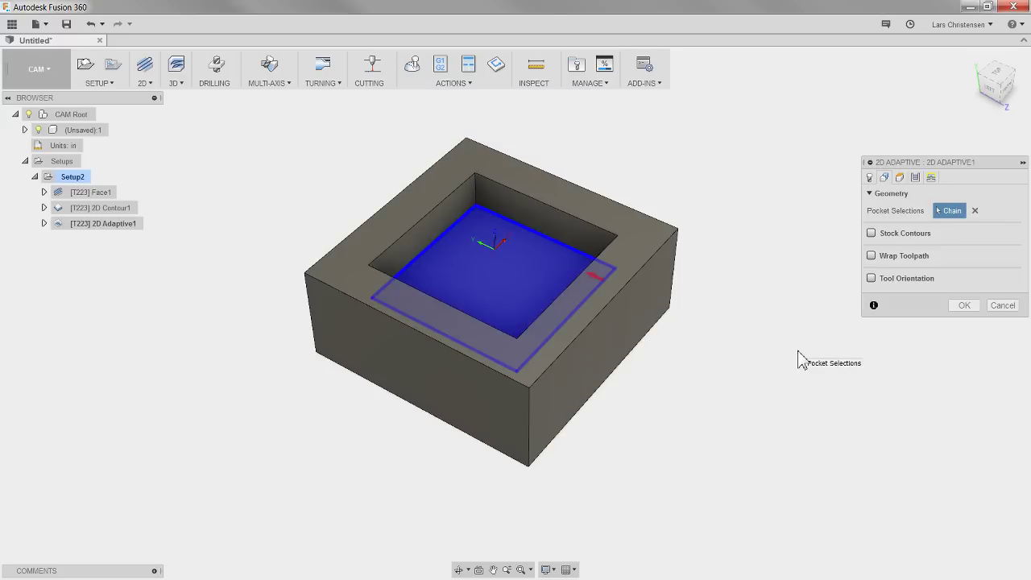
- Review the adaptive operation's heights and passes, keep the default settings and accept the operation
click(901, 178)
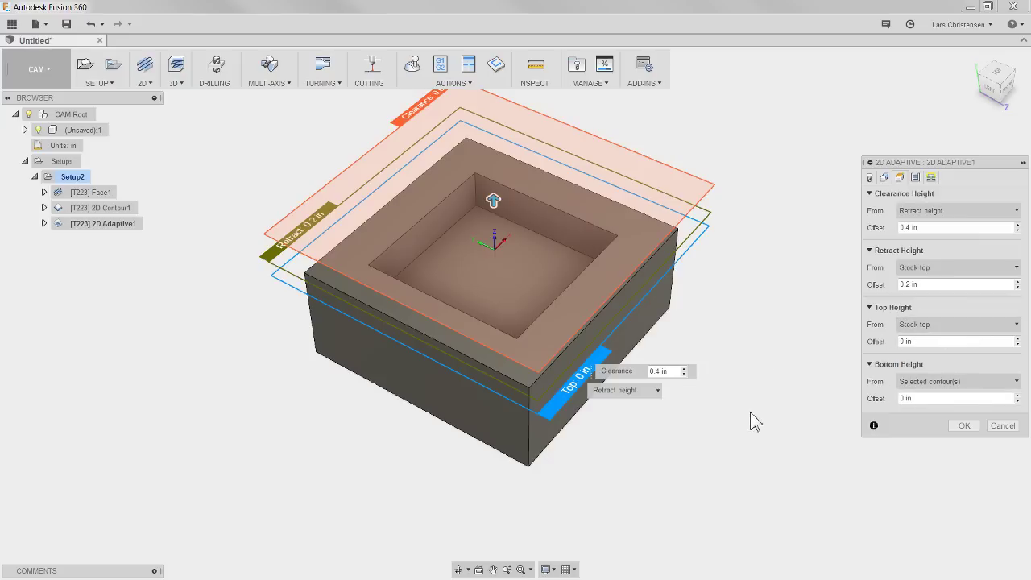
shift+middle_drag(737, 413, 747, 390)
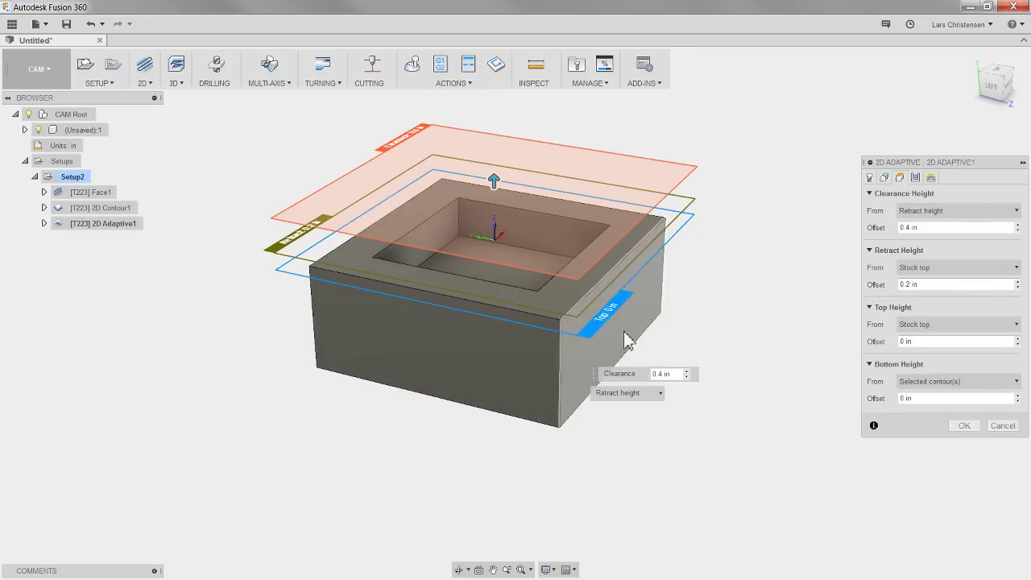
shift+middle_drag(772, 371, 737, 375)
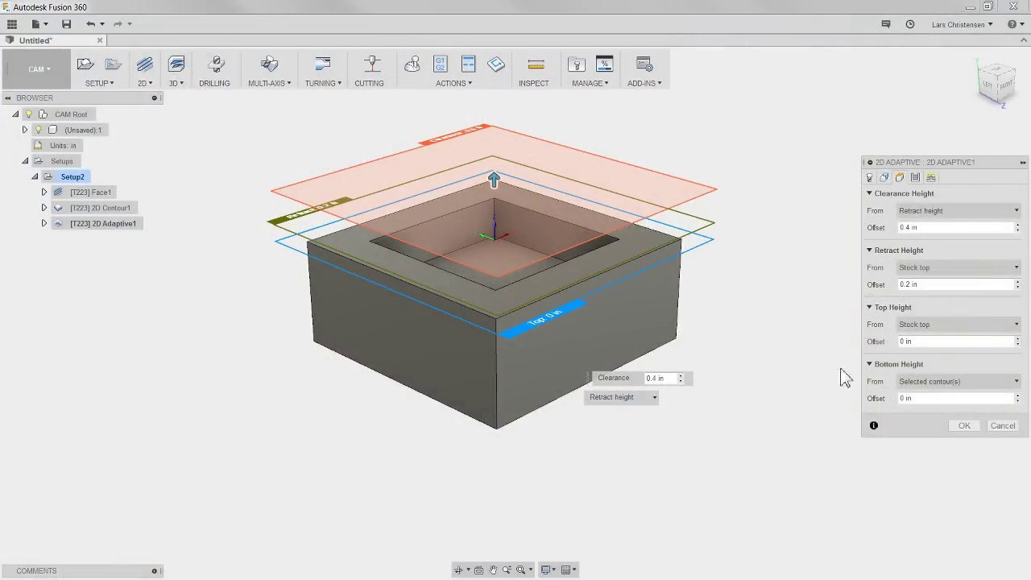
click(916, 178)
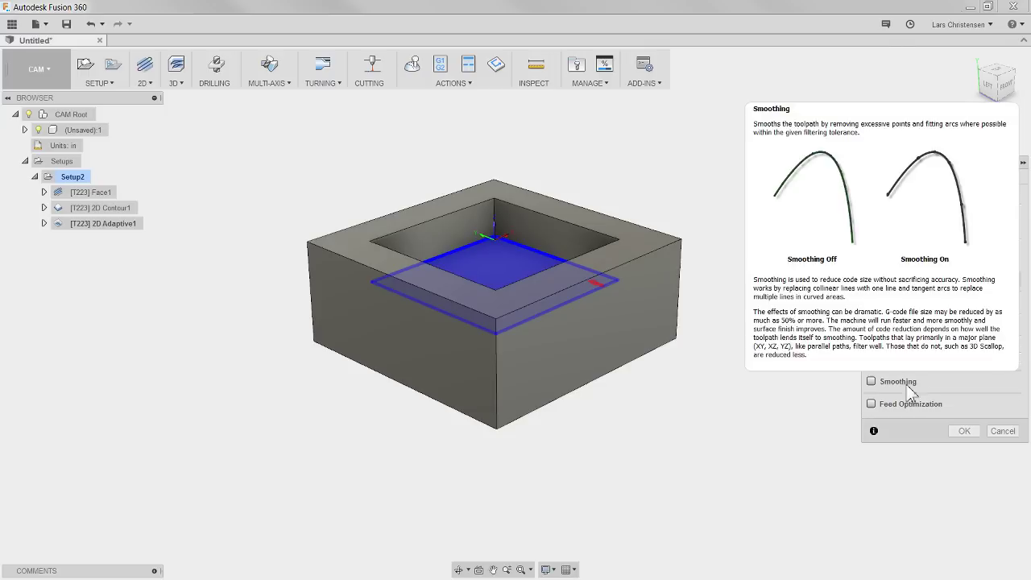
click(965, 431)
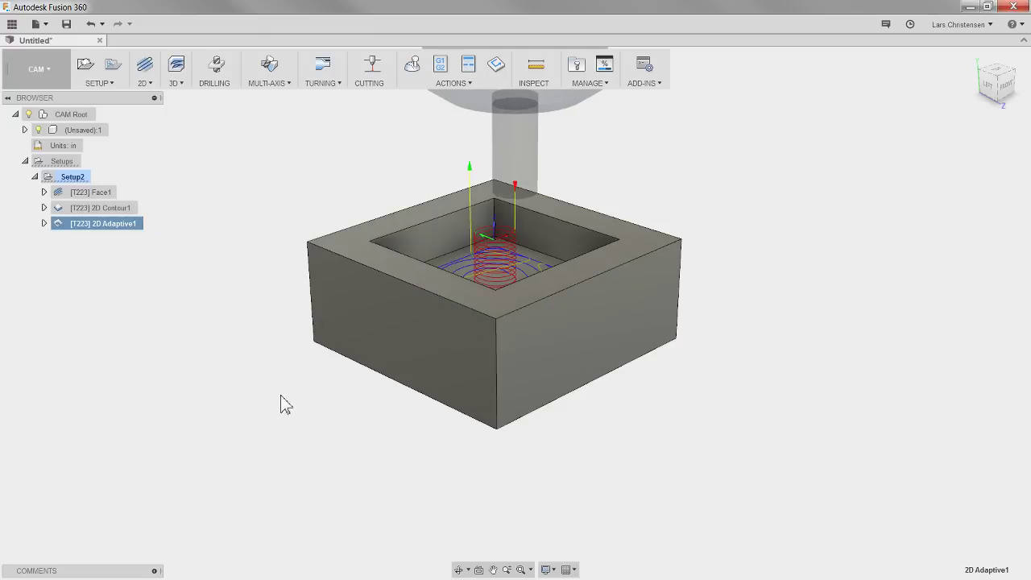
- Examine the adaptive clearing toolpath in the pocket and compare it with the 2D Contour toolpath
shift+middle_drag(257, 381, 262, 390)
scroll(411, 153, up, 1)
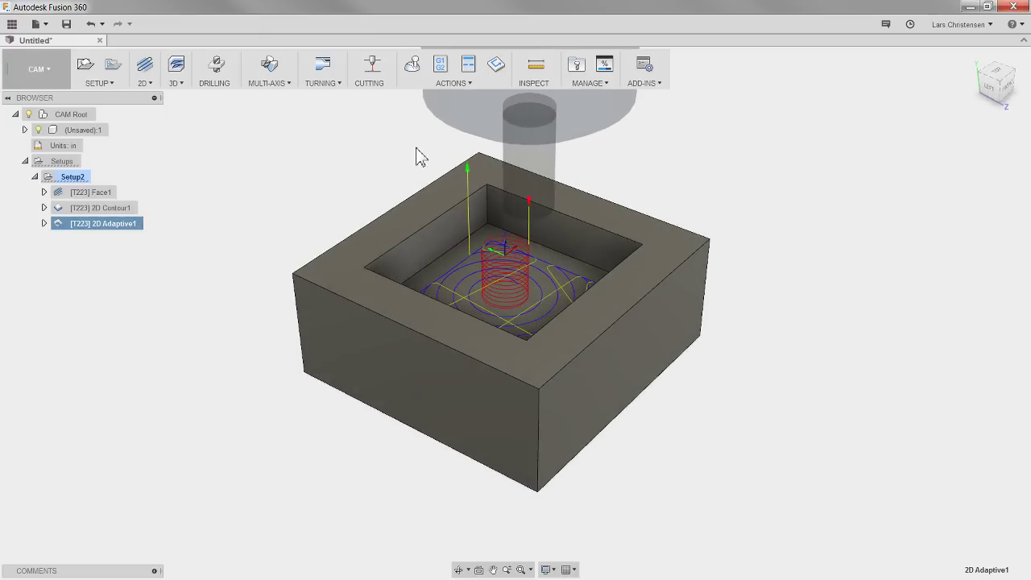
scroll(411, 153, up, 1)
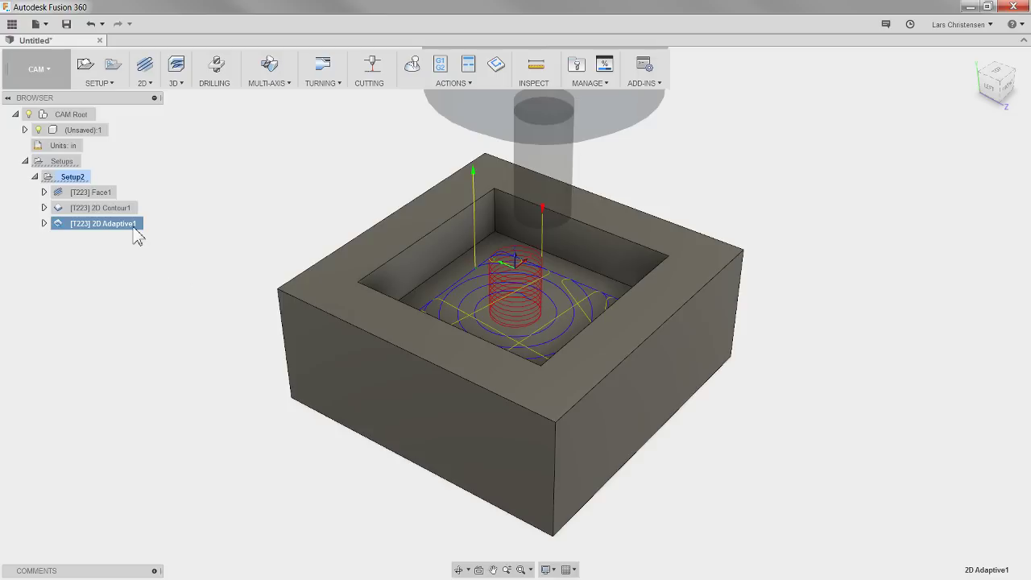
click(116, 210)
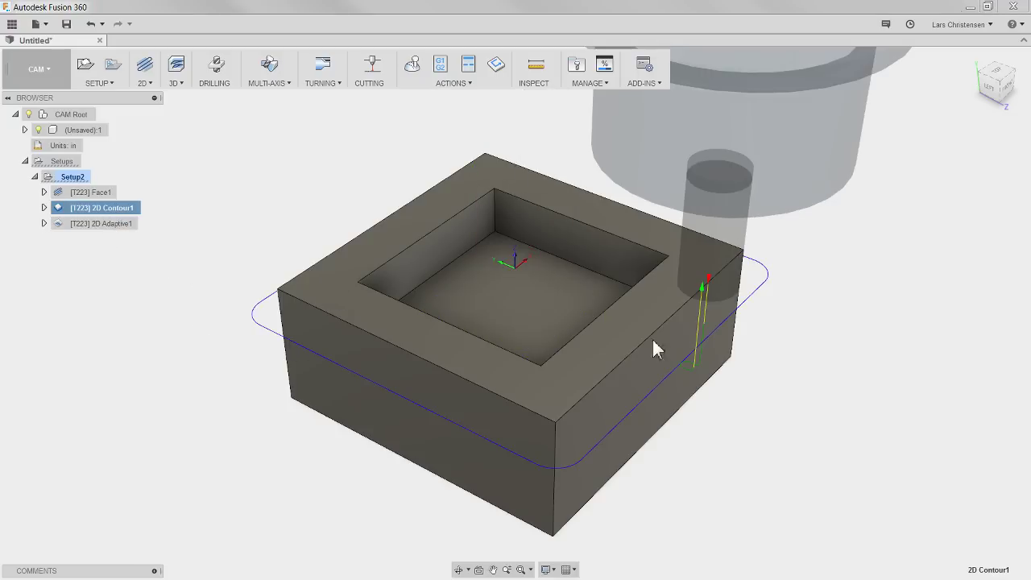
click(128, 225)
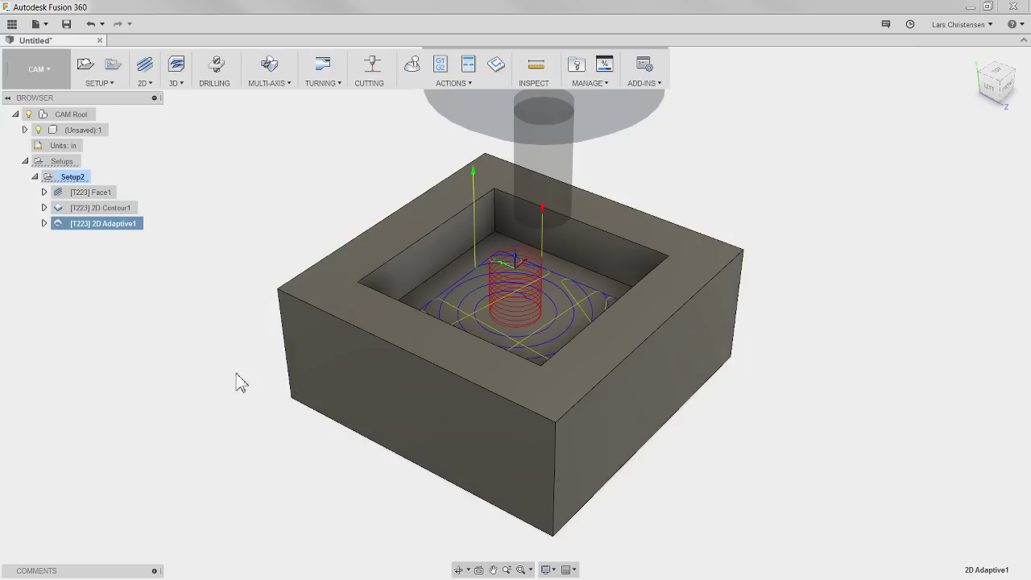
- Start a 2D Pocket operation with the same 1/2" flat endmill and select the pocket floor as its geometry
click(240, 254)
click(143, 83)
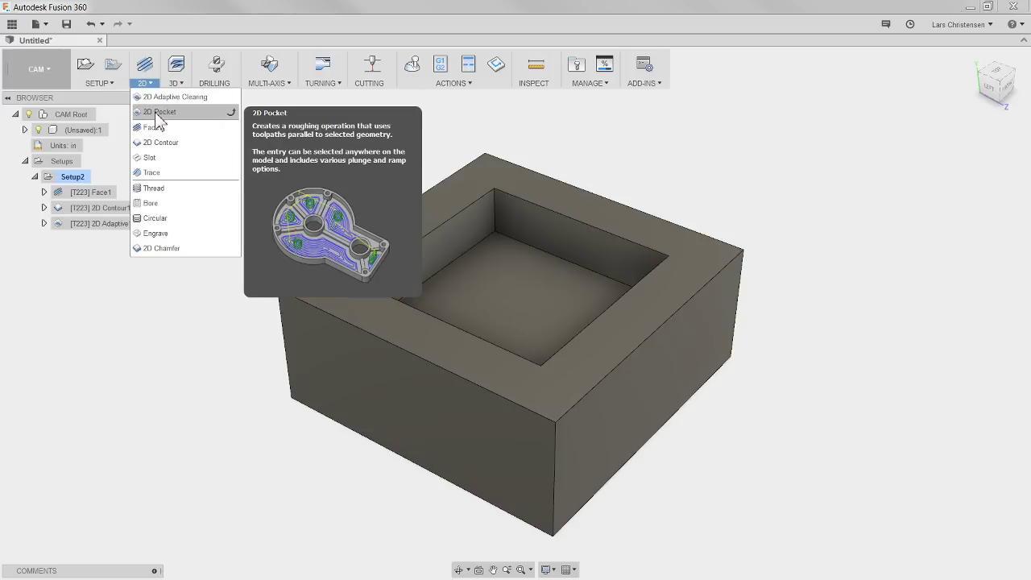
click(157, 117)
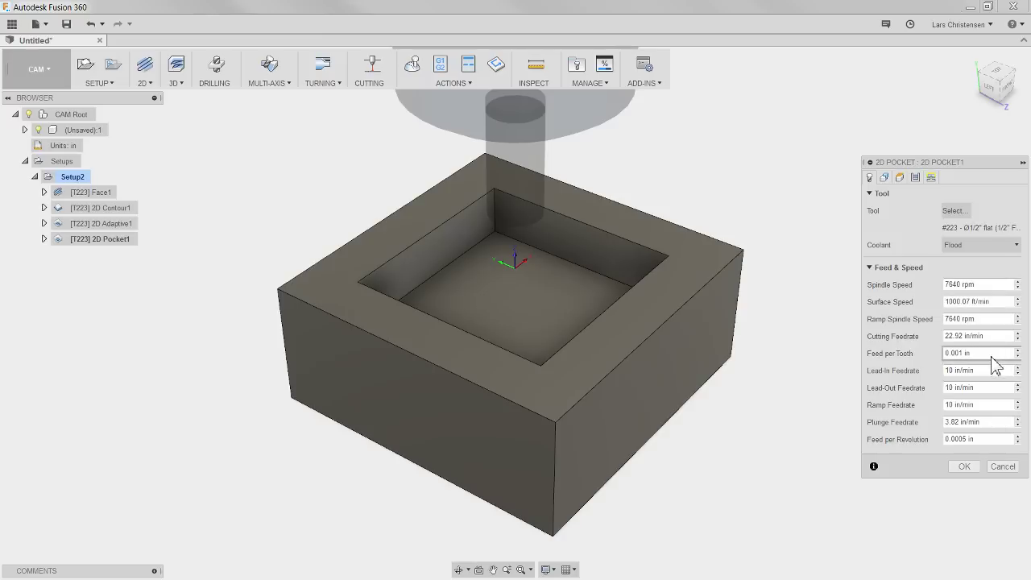
click(885, 178)
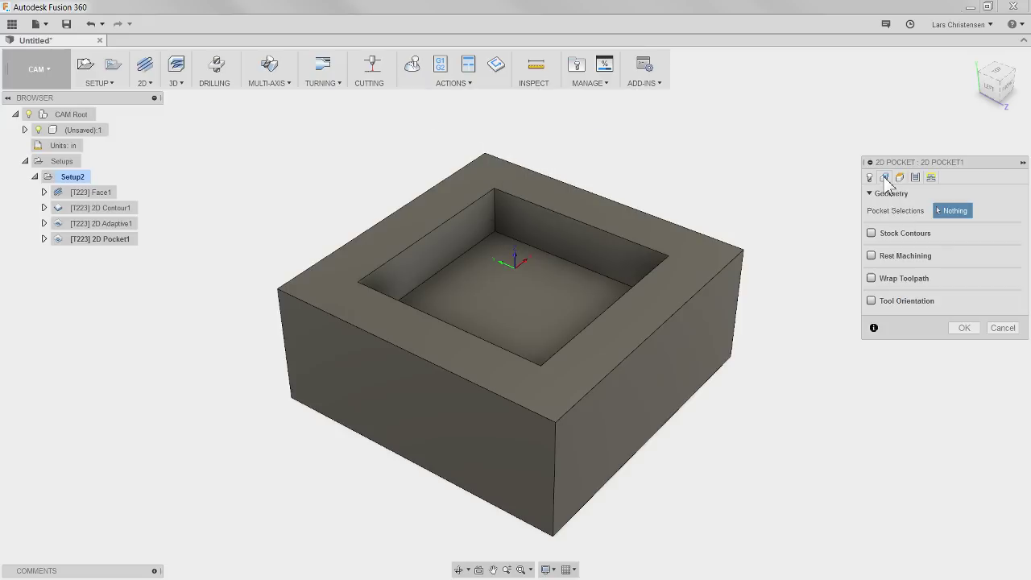
click(599, 282)
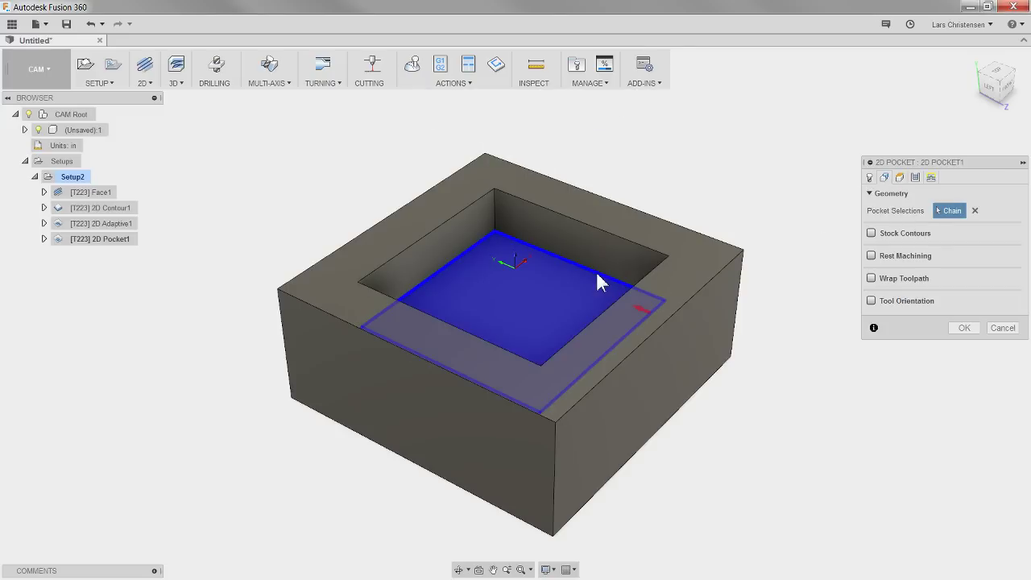
- Review the 2D Pocket operation's heights, keep them at their defaults, and turn off Stock to Leave in its passes
click(900, 178)
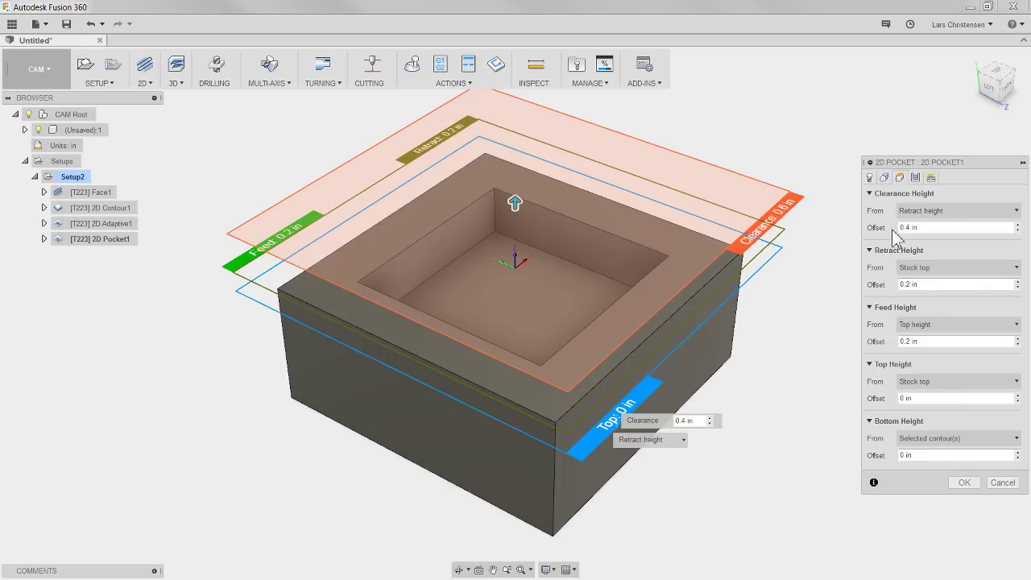
click(916, 178)
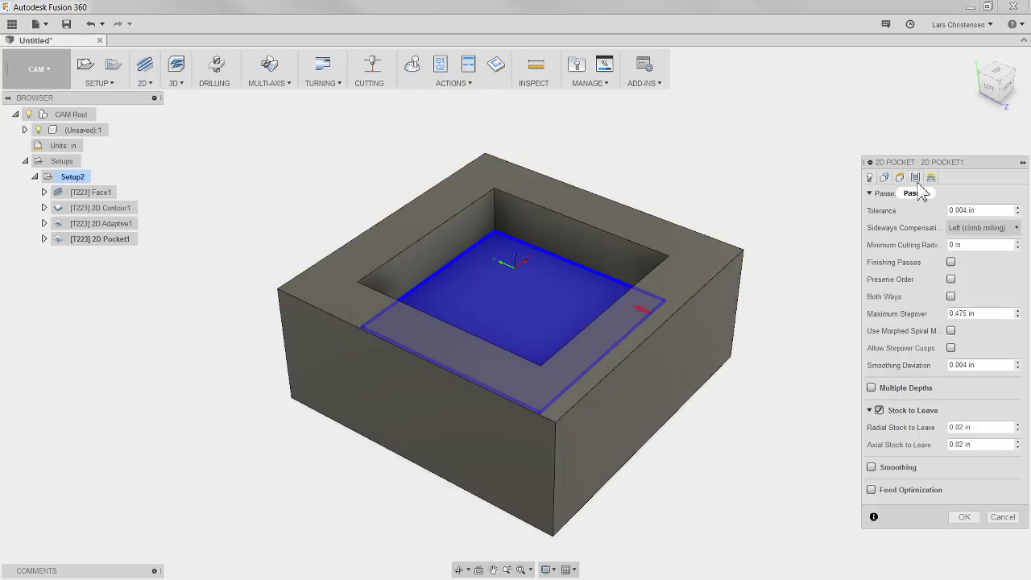
click(879, 411)
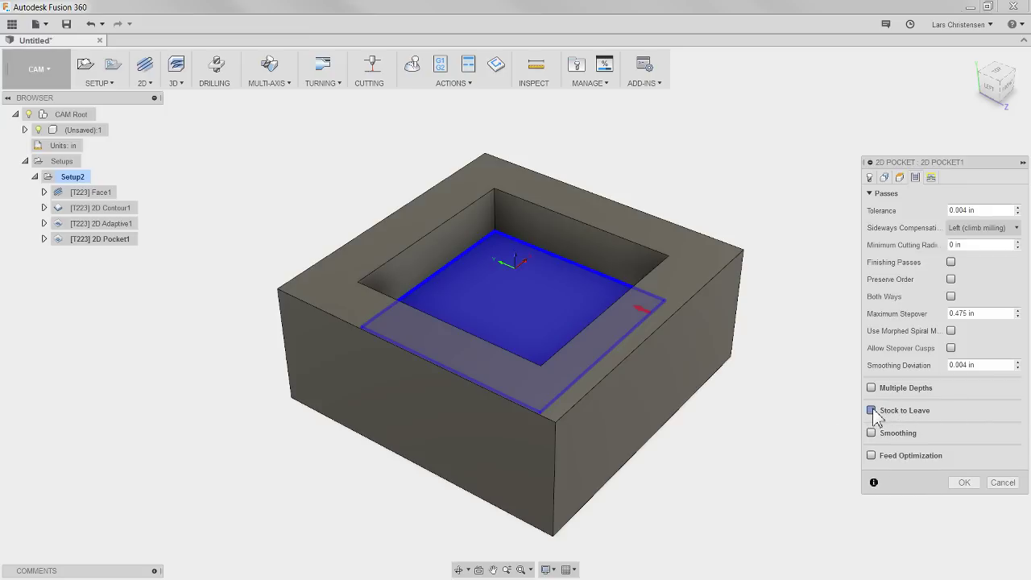
click(873, 411)
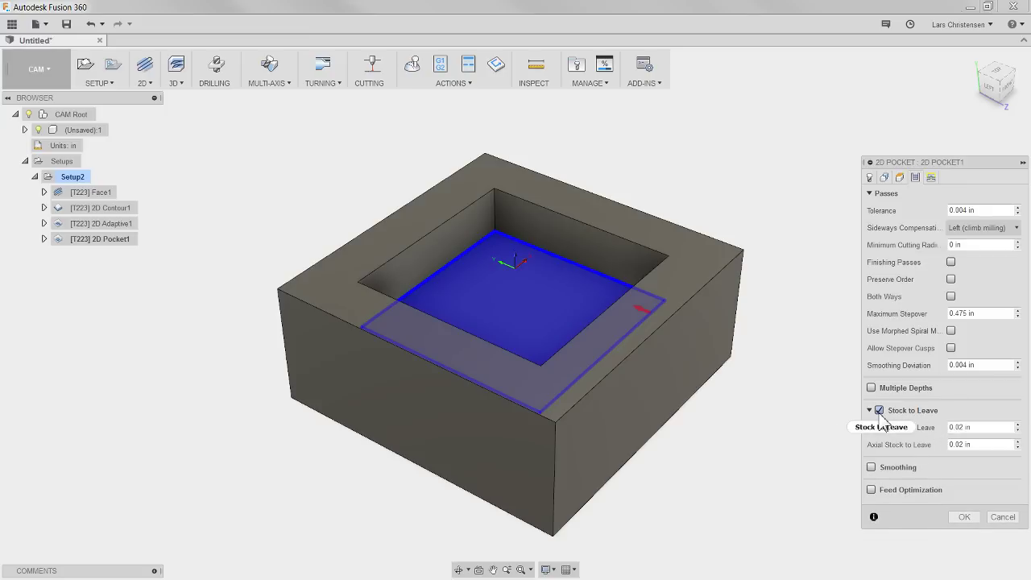
click(880, 411)
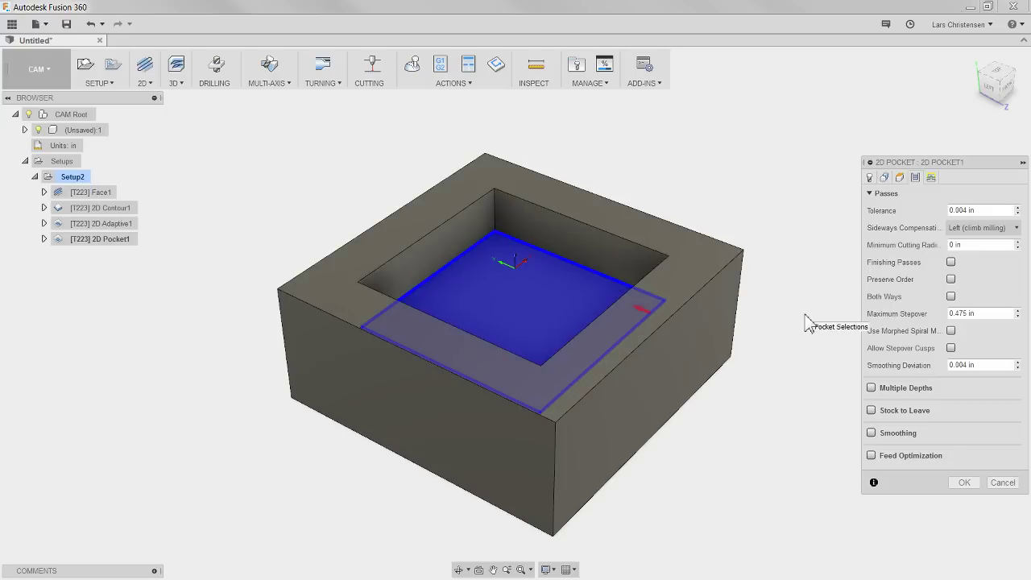
- Set the 2D Pocket operation's ramp type to Plunge and accept the operation
click(931, 178)
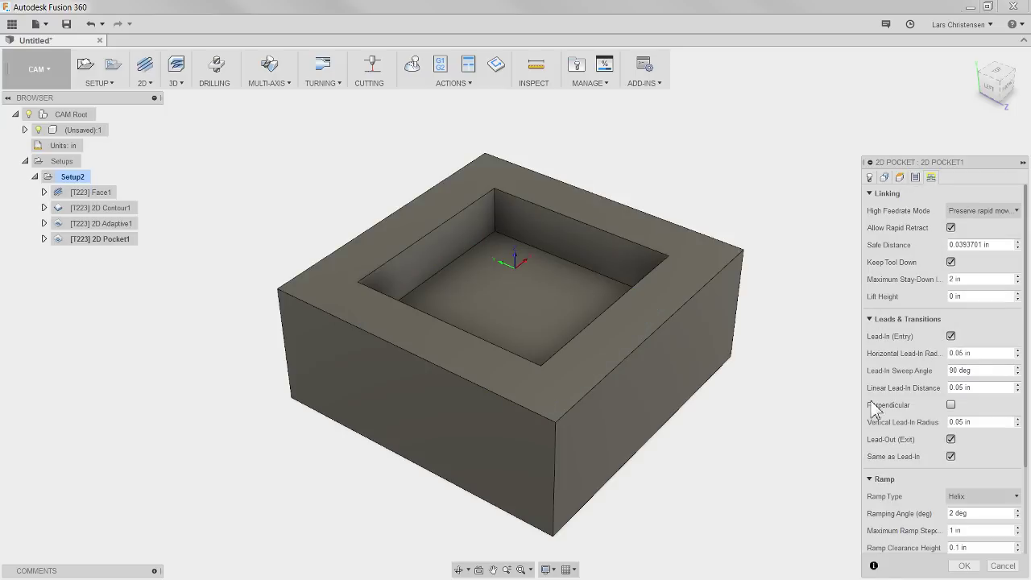
click(984, 498)
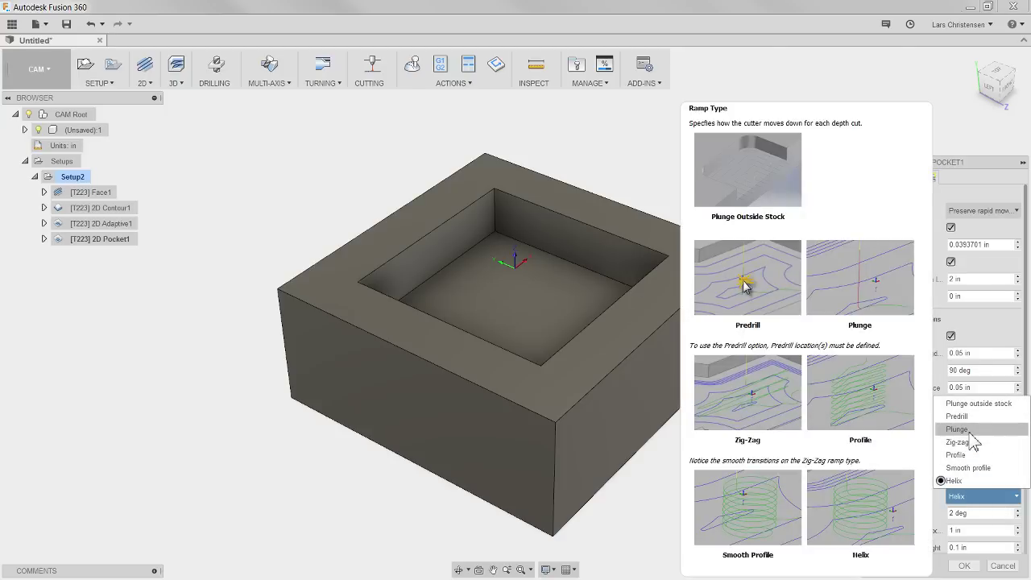
click(971, 431)
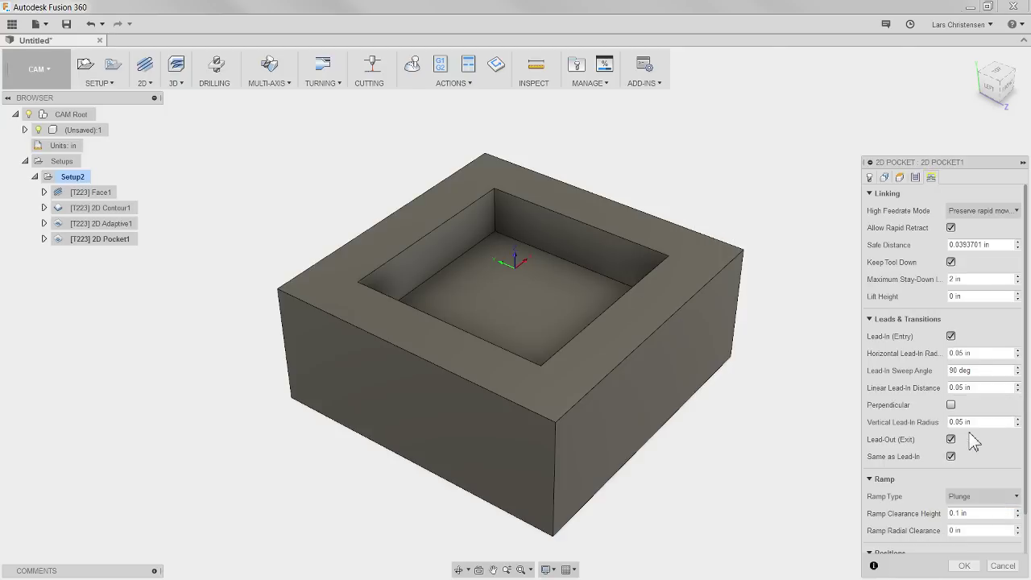
click(965, 565)
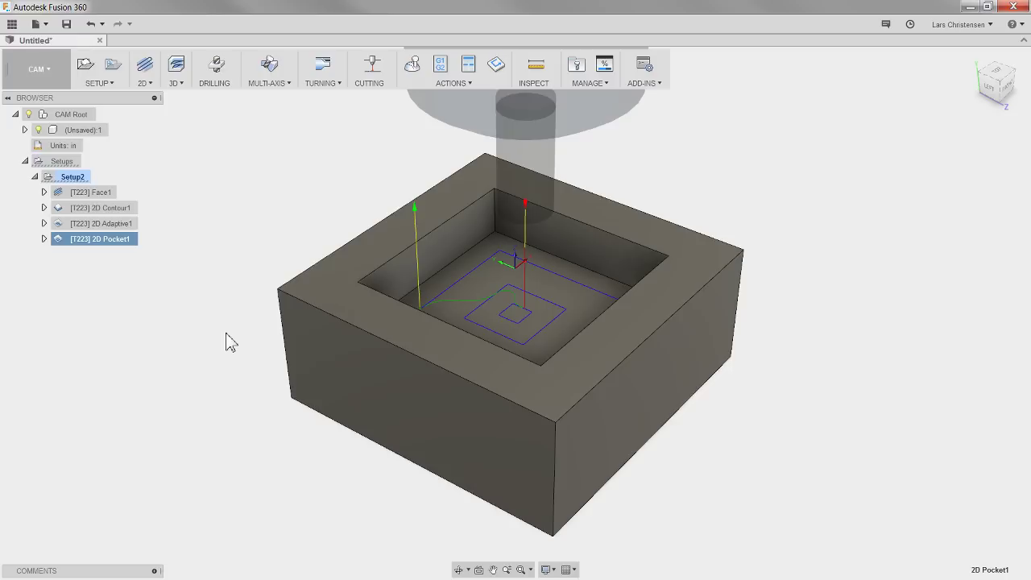
- Simulate the machining from the face operation onward with the toolpath display mode set to Tail, watching the pocket being cut, then close the simulation
click(98, 193)
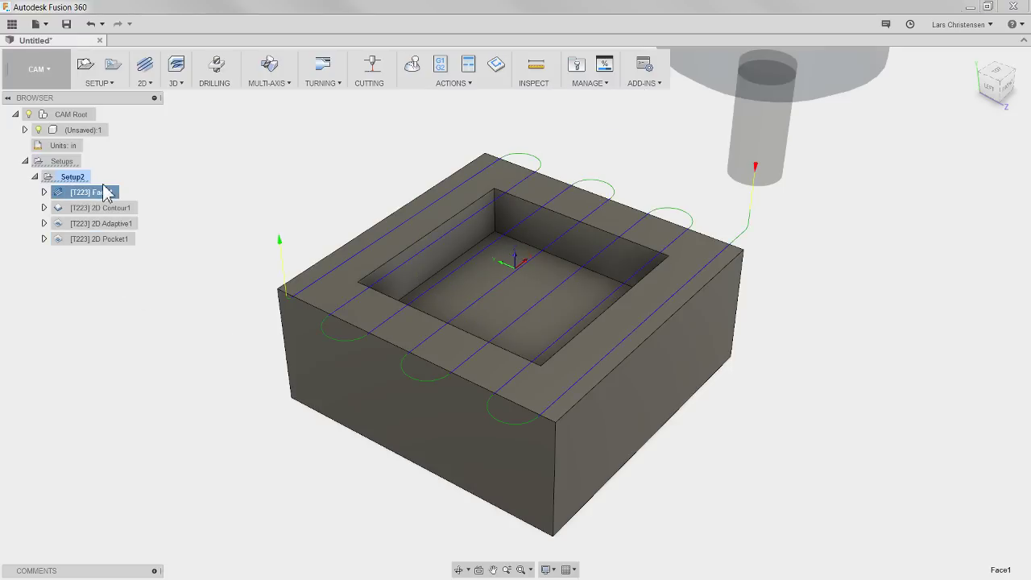
click(419, 120)
click(412, 68)
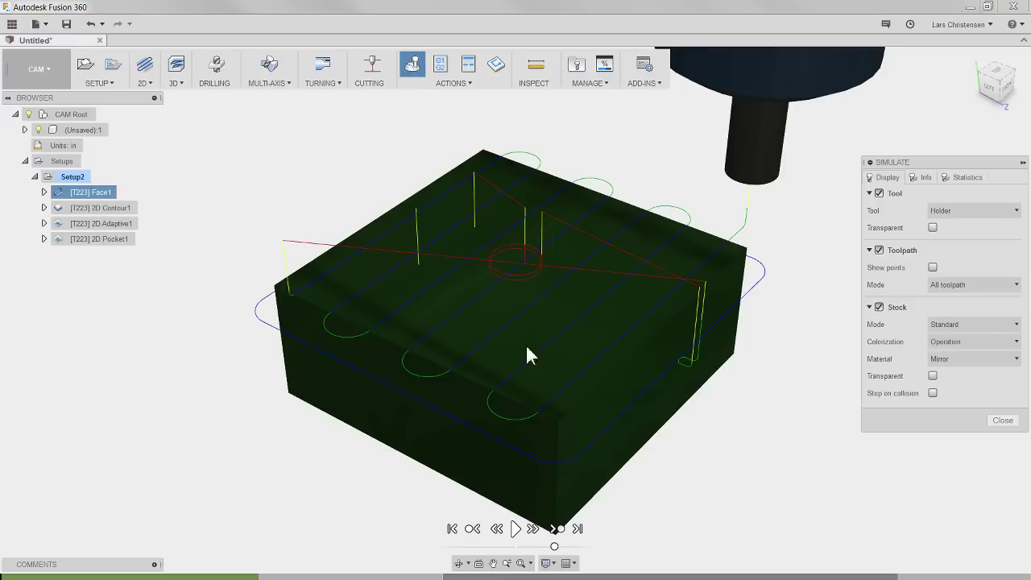
click(982, 286)
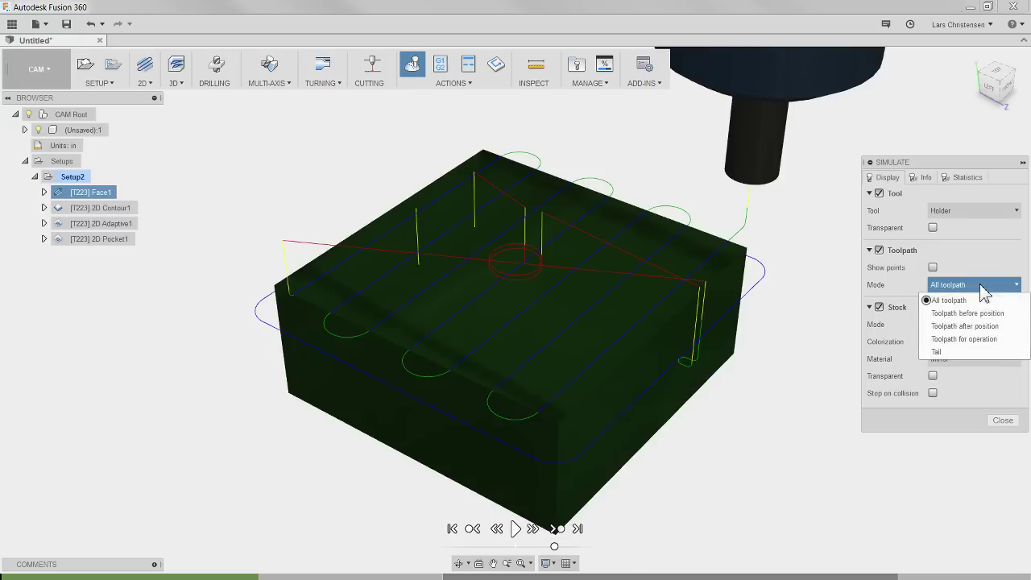
click(970, 353)
shift+middle_drag(784, 395, 792, 380)
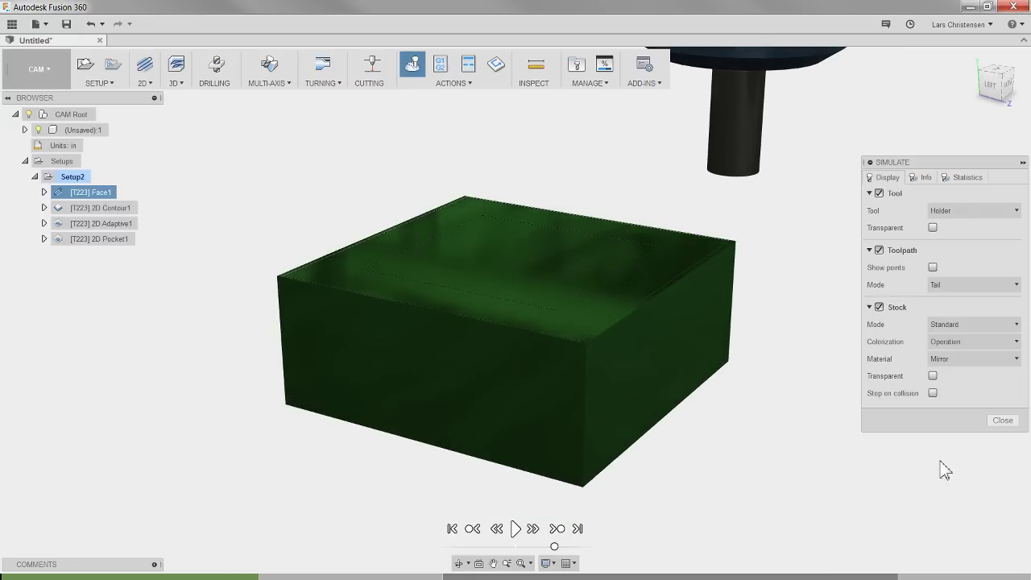
click(515, 530)
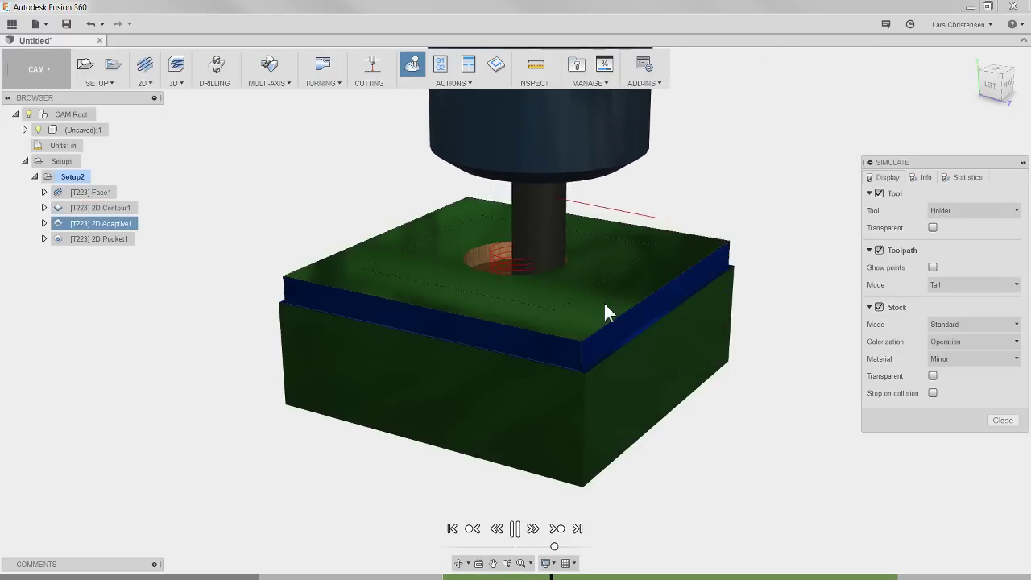
shift+middle_drag(227, 202, 233, 201)
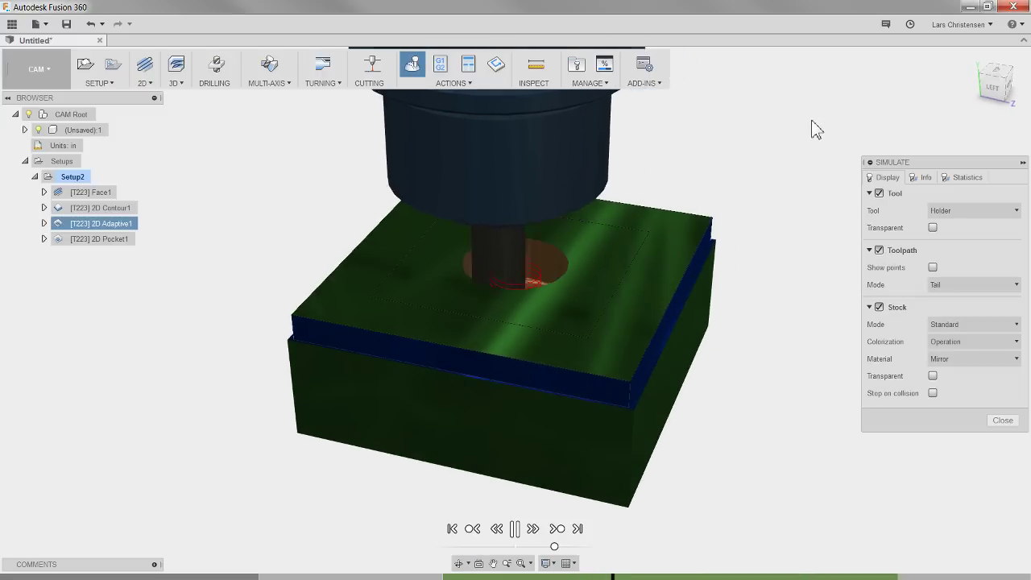
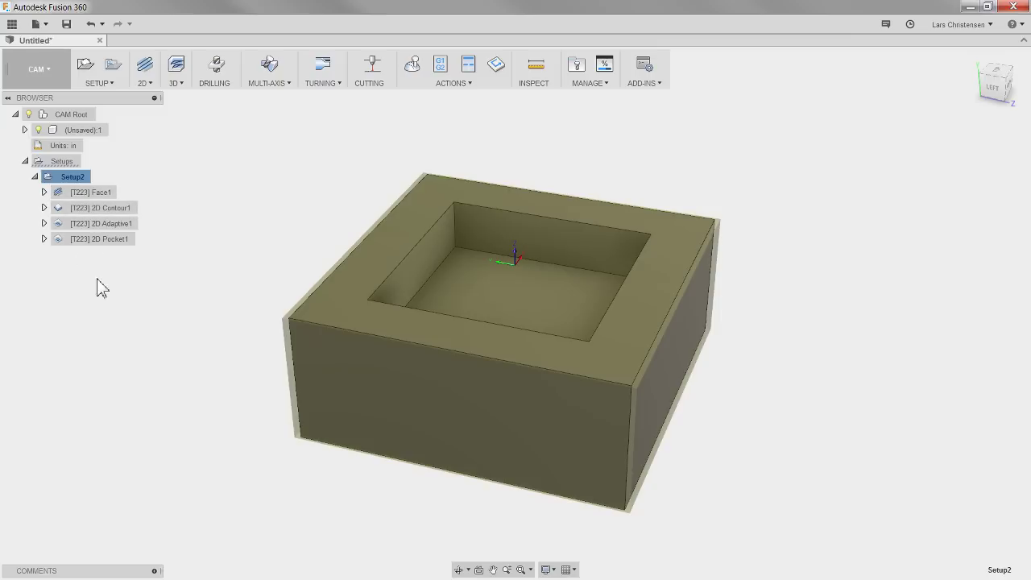
click(176, 296)
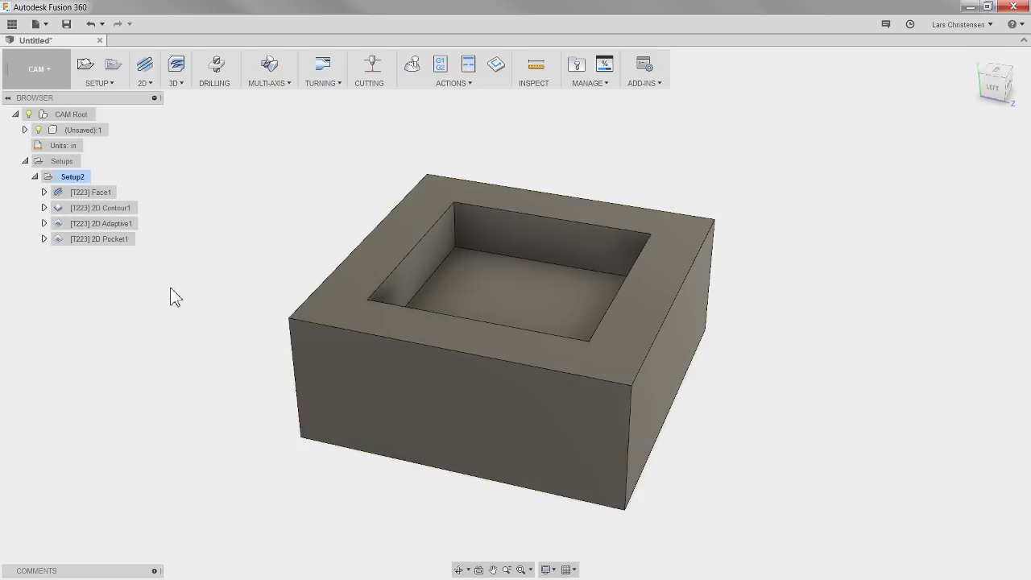
- Review the document's tool and the operations that use it in the tool library, then close the library
click(578, 73)
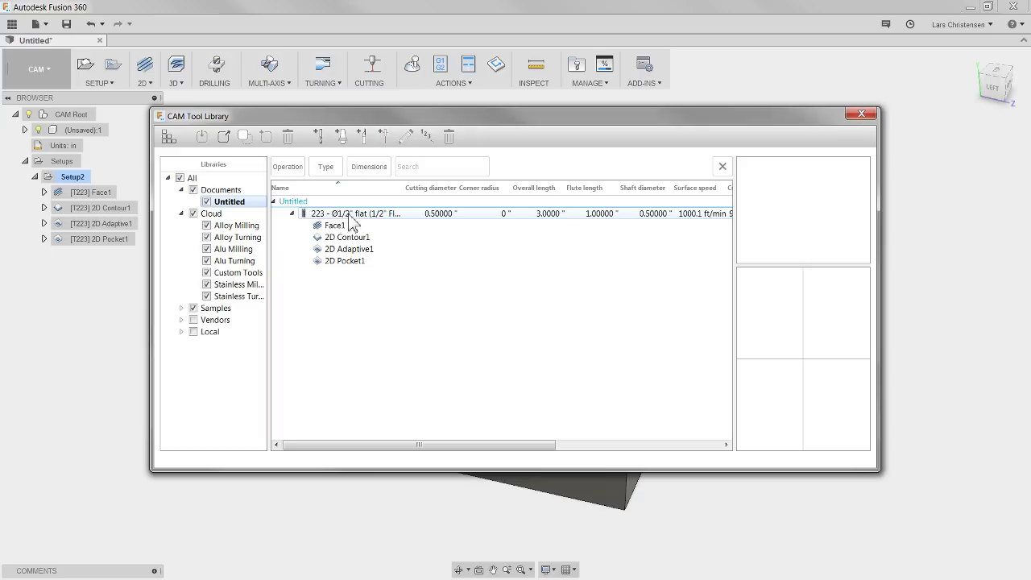
right_click(462, 295)
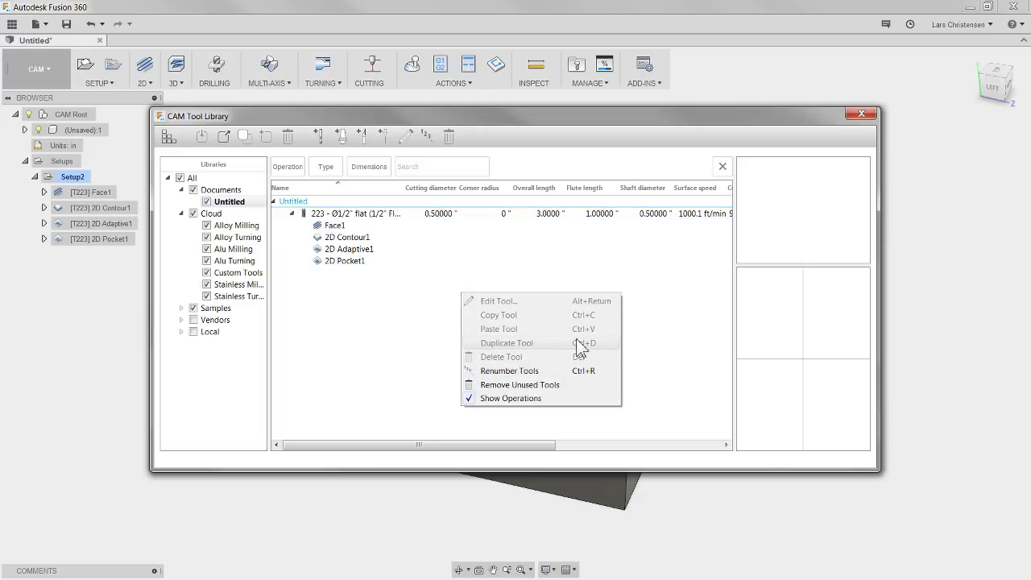
click(683, 355)
click(861, 113)
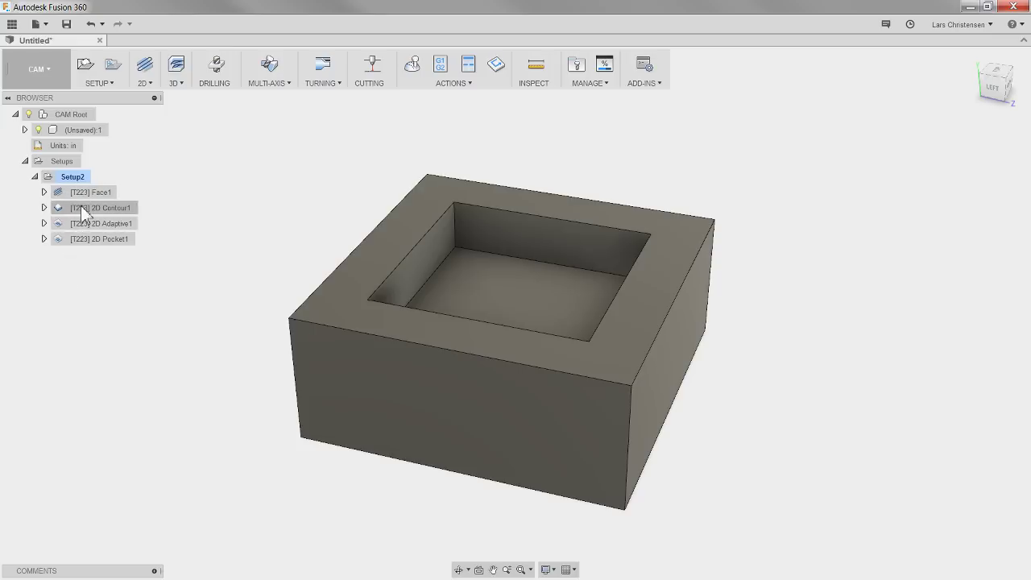
- Renumber the document's tools with first tool number 1 and increment 1, updating the diameter, length and compensation offsets, then close the tool library
click(577, 68)
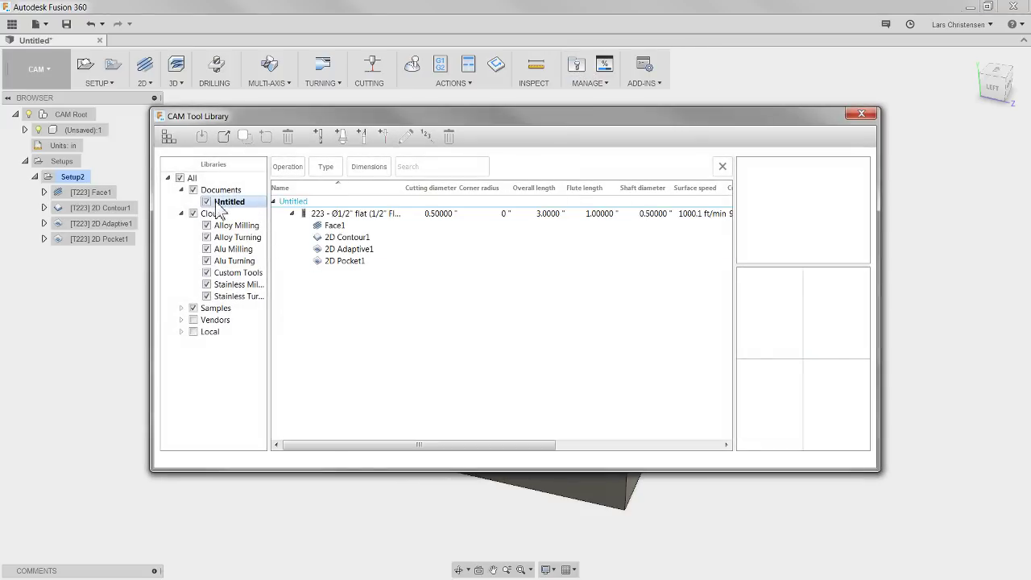
right_click(433, 306)
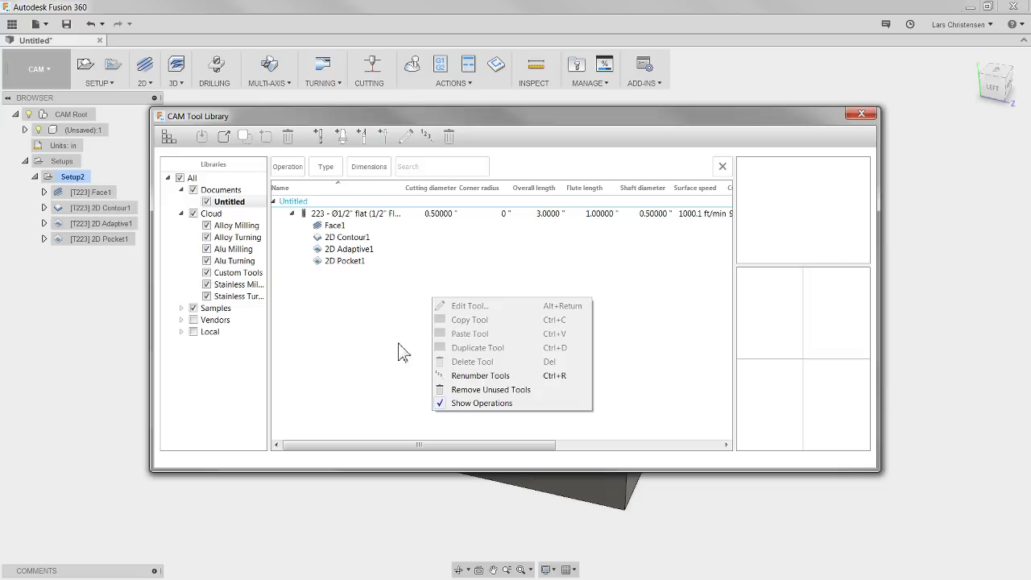
click(487, 377)
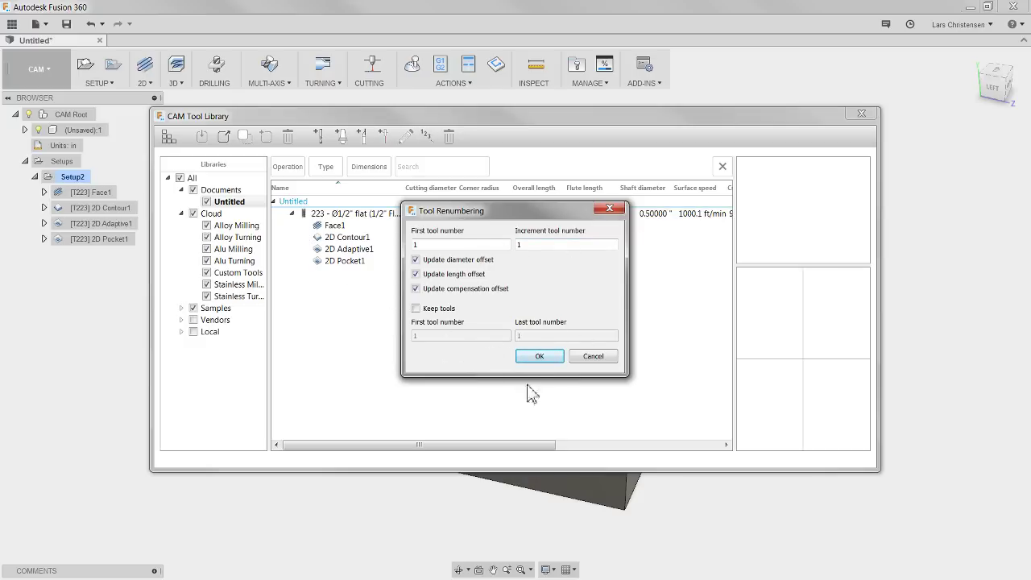
click(543, 357)
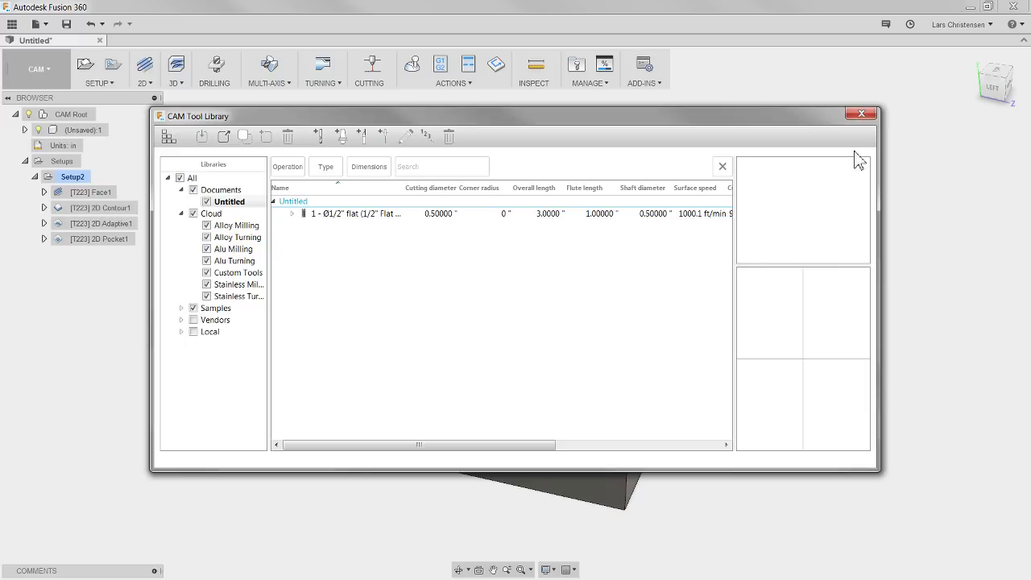
click(861, 114)
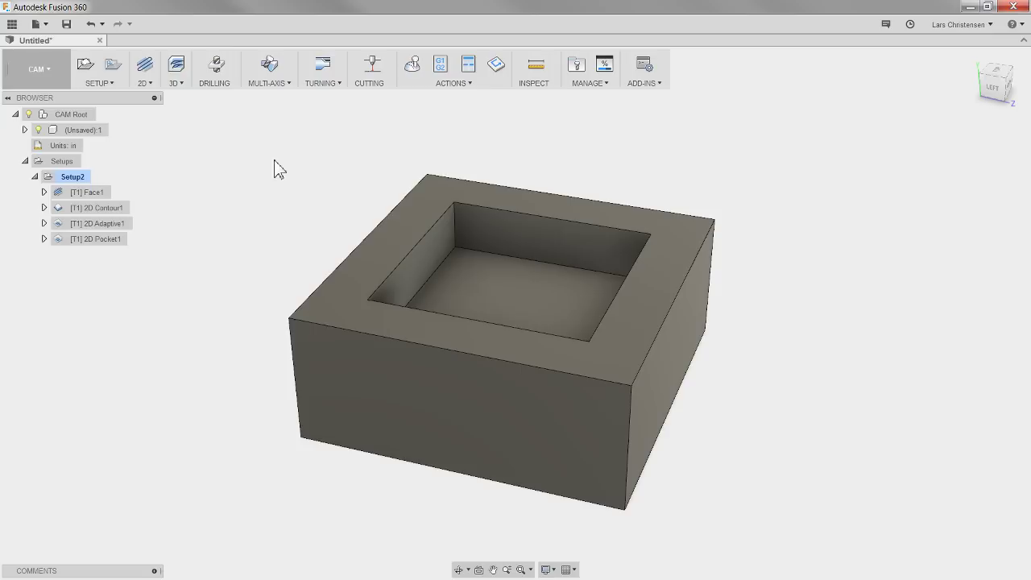
- Start post processing for Setup2 and look through the available post configurations, leaving fanuc.cps - Generic FANUC selected
click(73, 179)
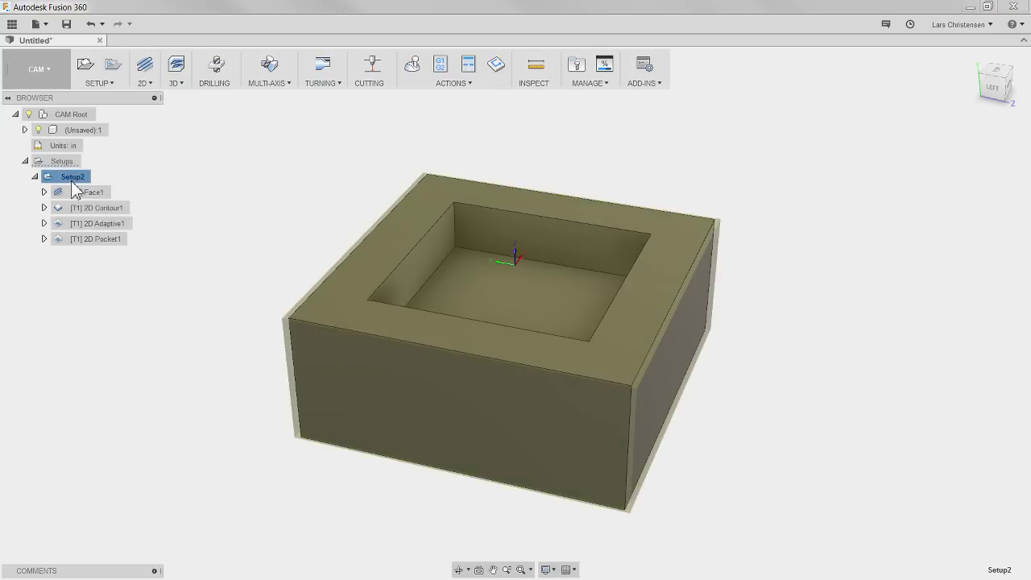
click(442, 74)
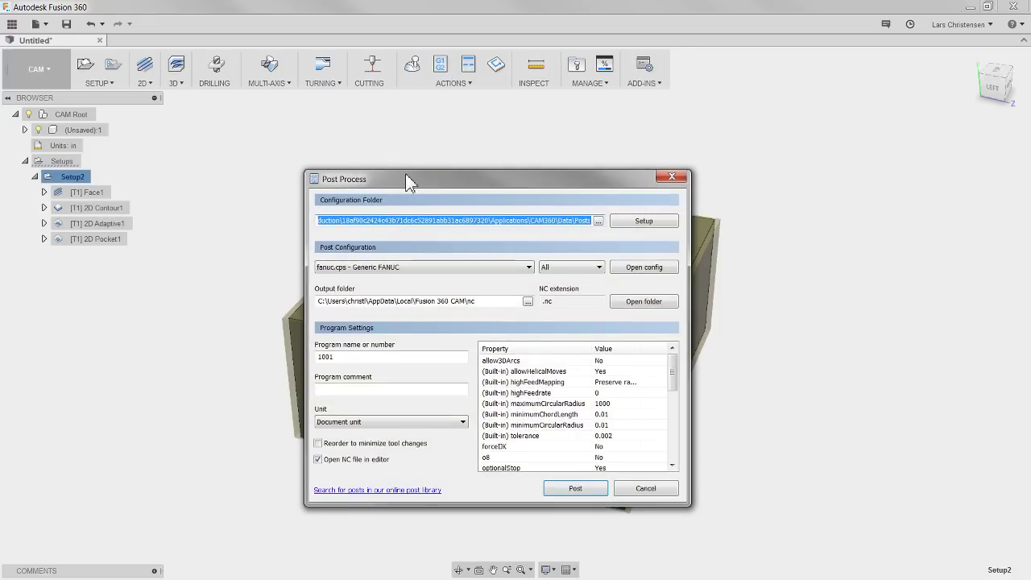
drag(405, 175, 403, 119)
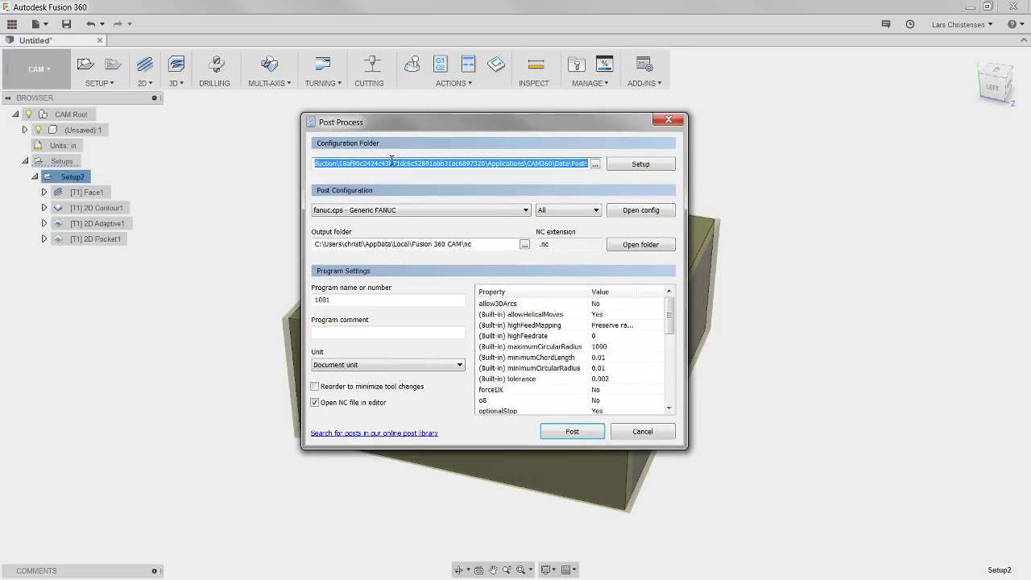
click(456, 212)
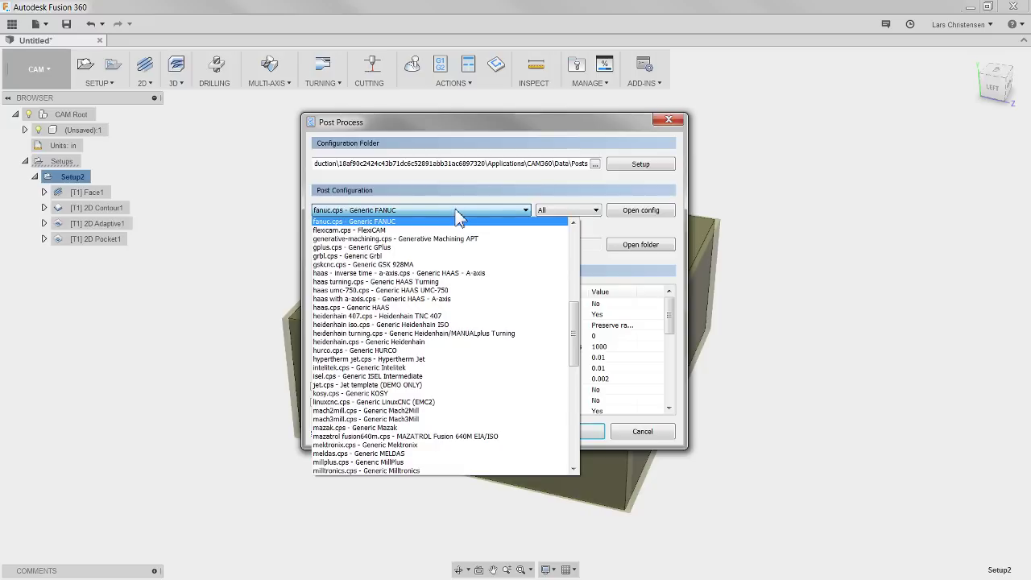
drag(573, 354, 583, 271)
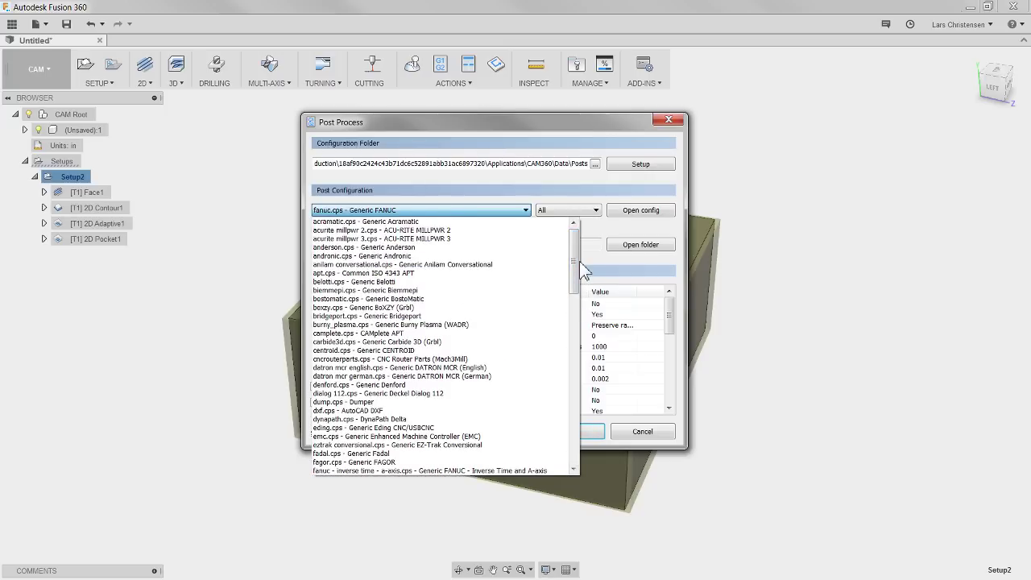
click(562, 199)
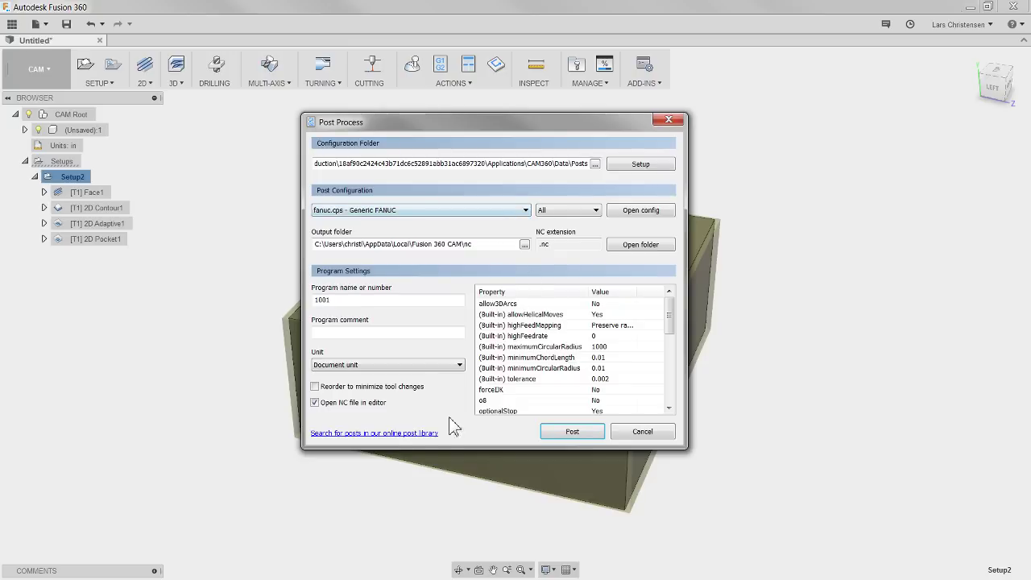
- Open the online post library and look through the post processors offered for common CNC machines and controls
click(387, 435)
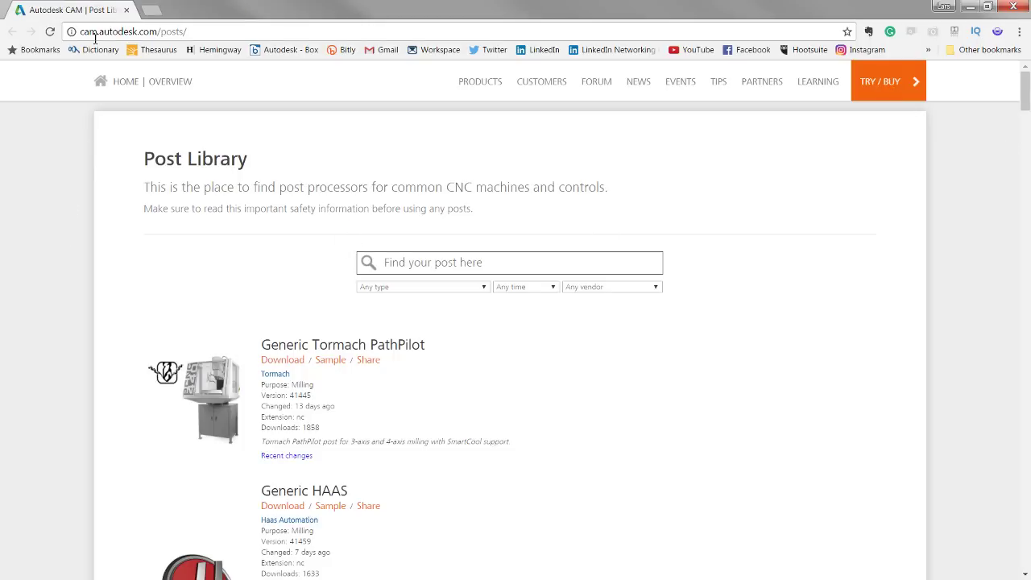
scroll(131, 271, down, 5)
scroll(96, 297, down, 12)
scroll(64, 314, down, 12)
scroll(145, 457, down, 12)
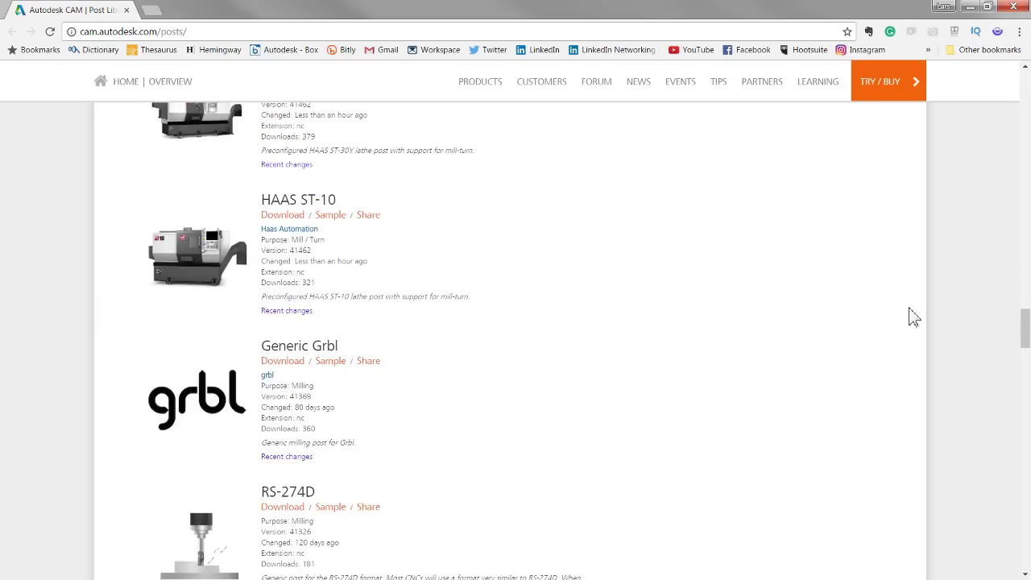
drag(1024, 348, 1025, 93)
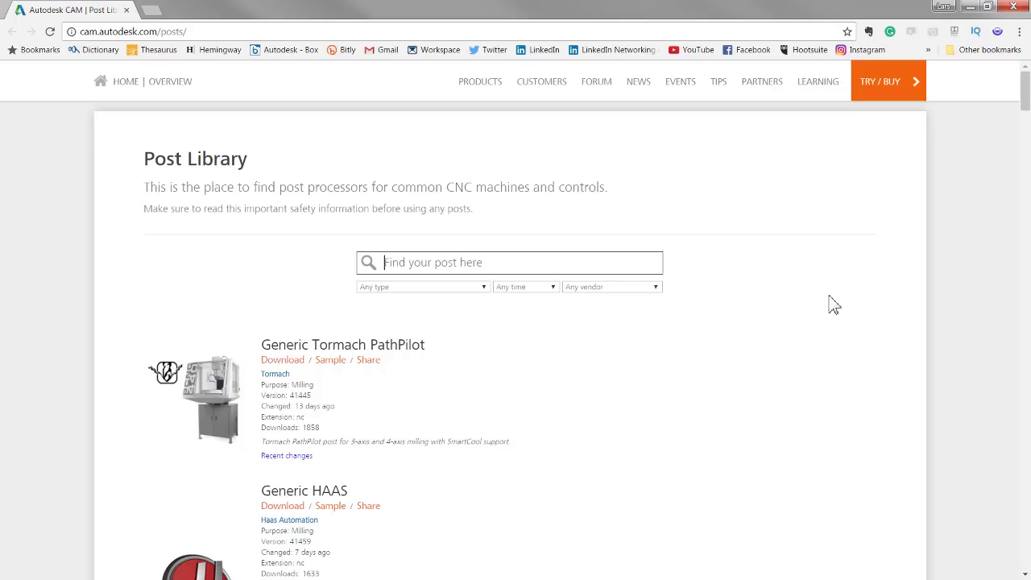
- Search the post library for "fanuc", review the recent changes of the Generic FANUC milling post and download it
text(f)
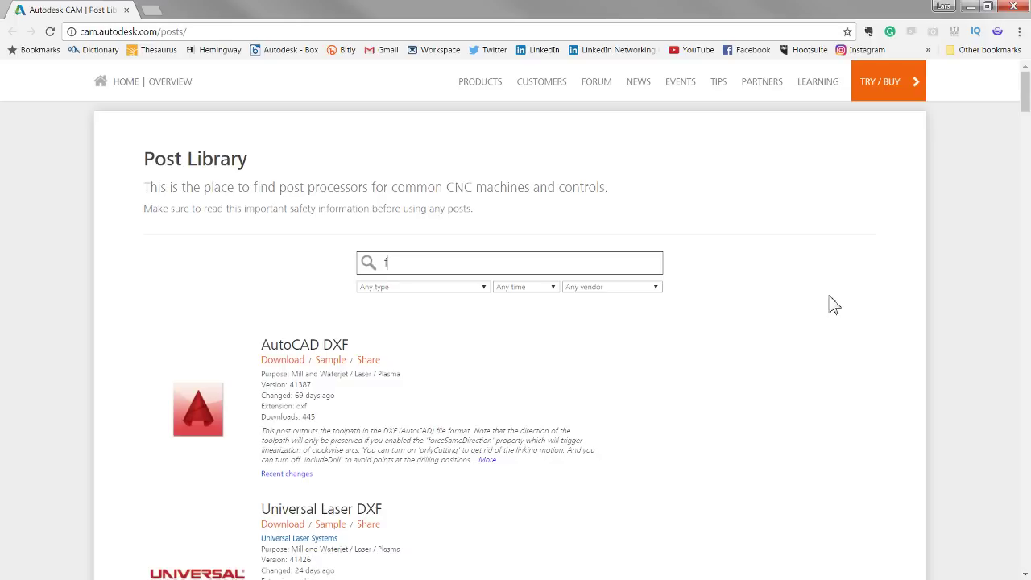
text(anuc)
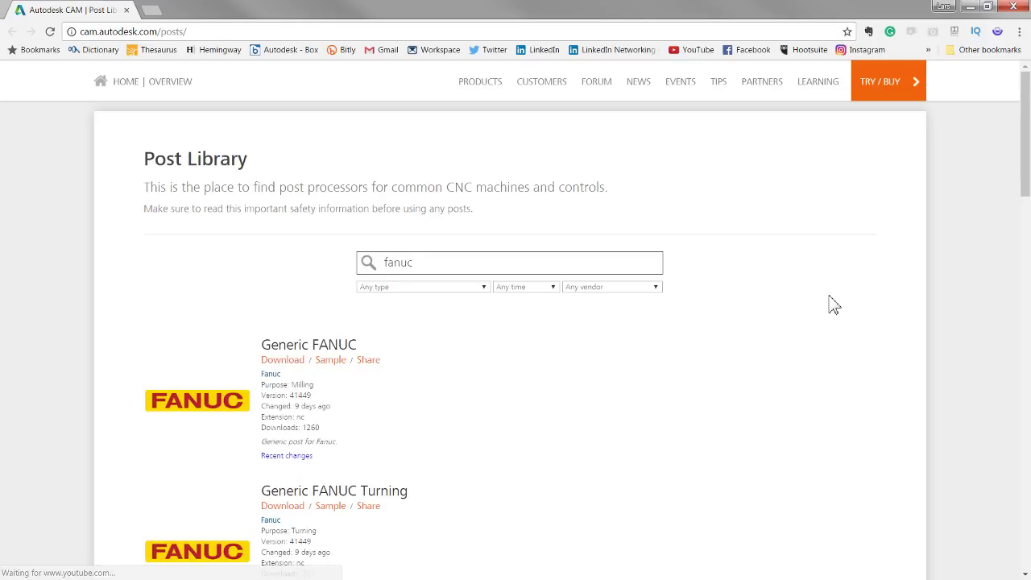
scroll(836, 299, down, 15)
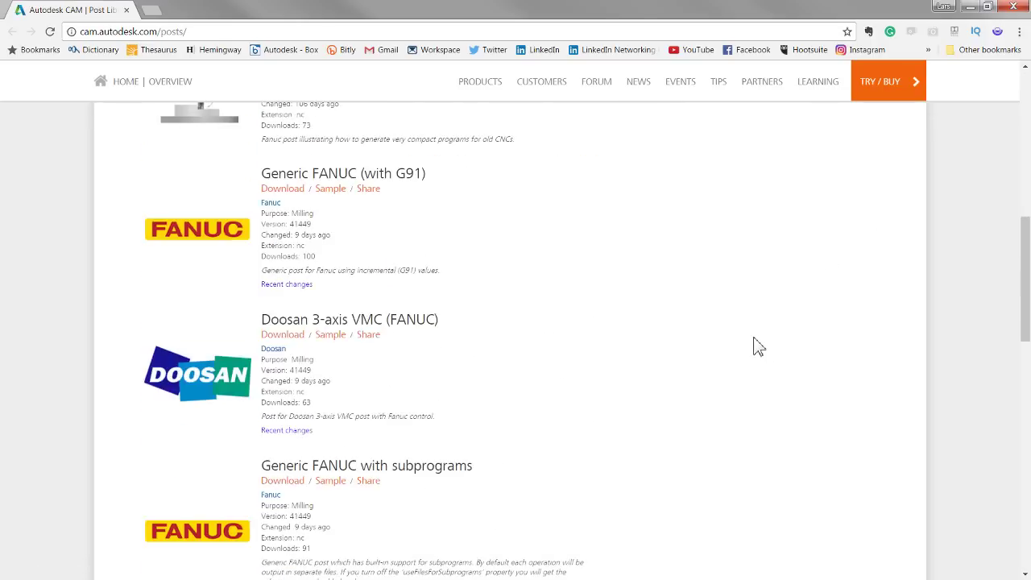
scroll(636, 439, down, 2)
scroll(571, 426, up, 17)
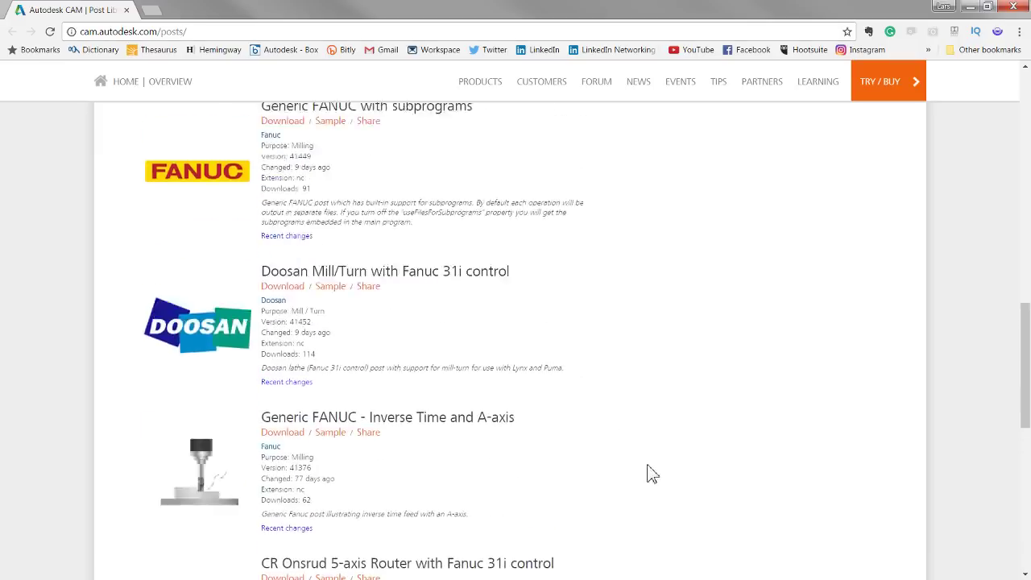
scroll(524, 354, down, 2)
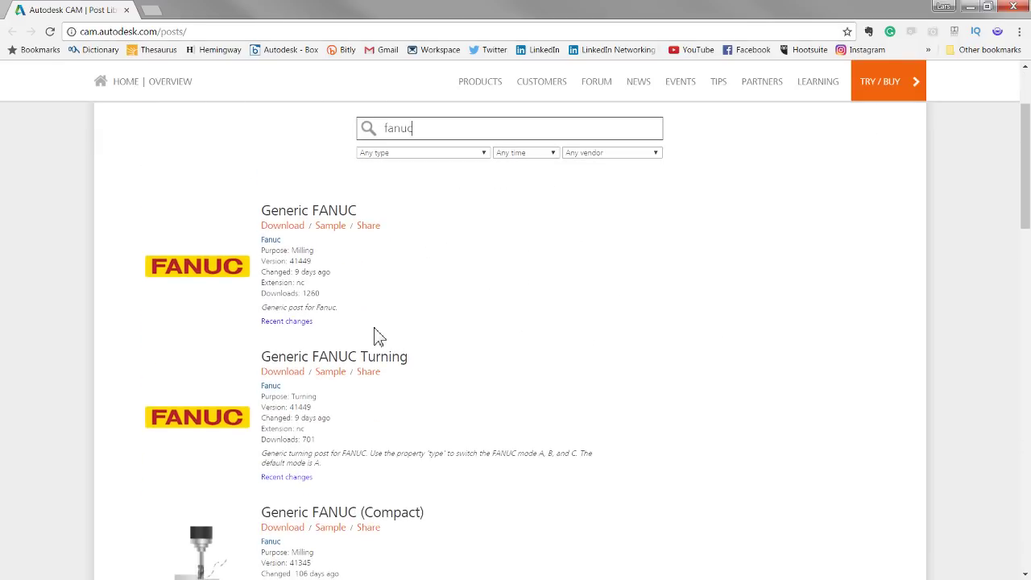
click(281, 321)
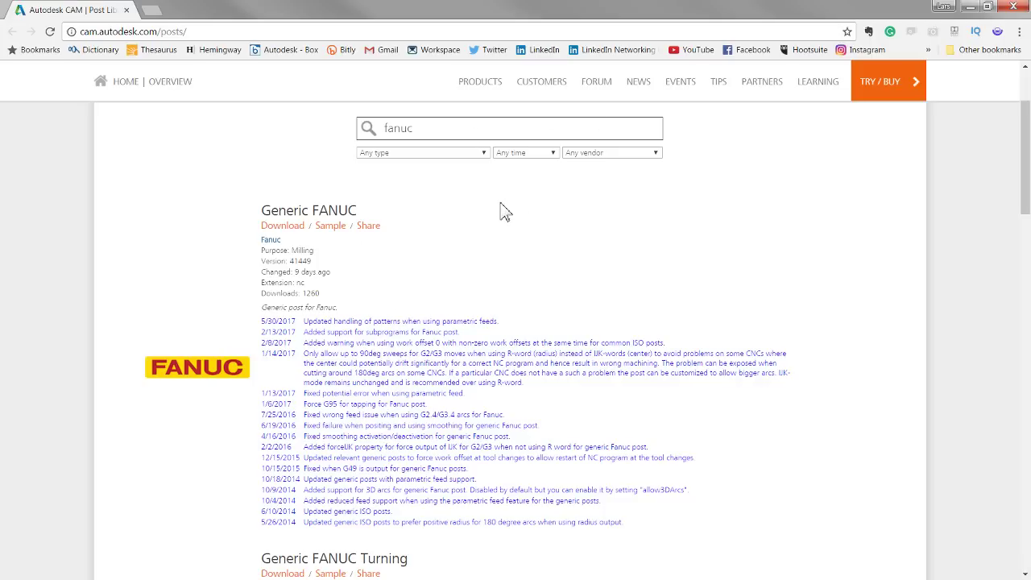
click(284, 227)
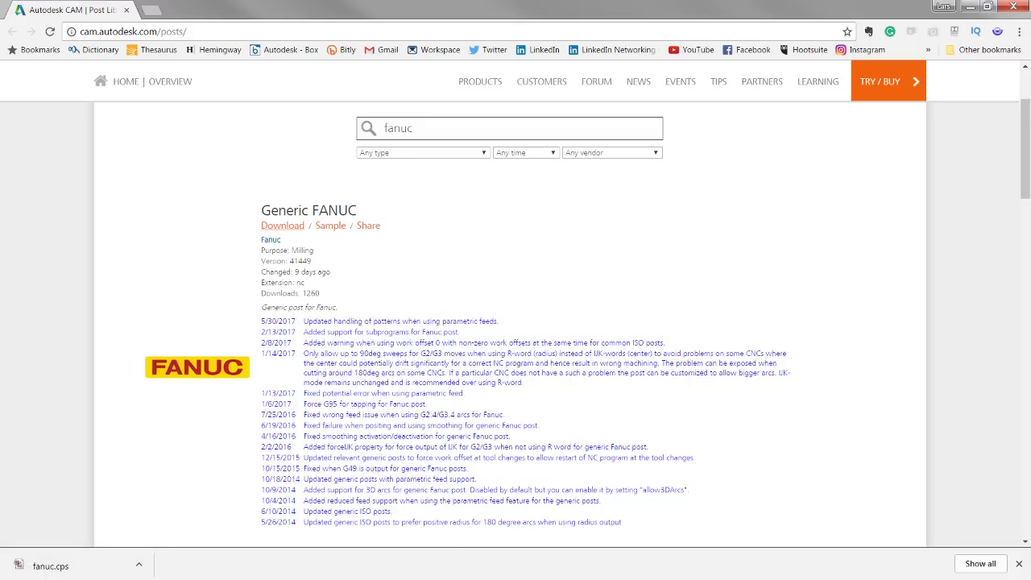
- Rename the downloaded fanuc.cps file in the Downloads folder to fanuc_LiveStream.cps
key(super+e)
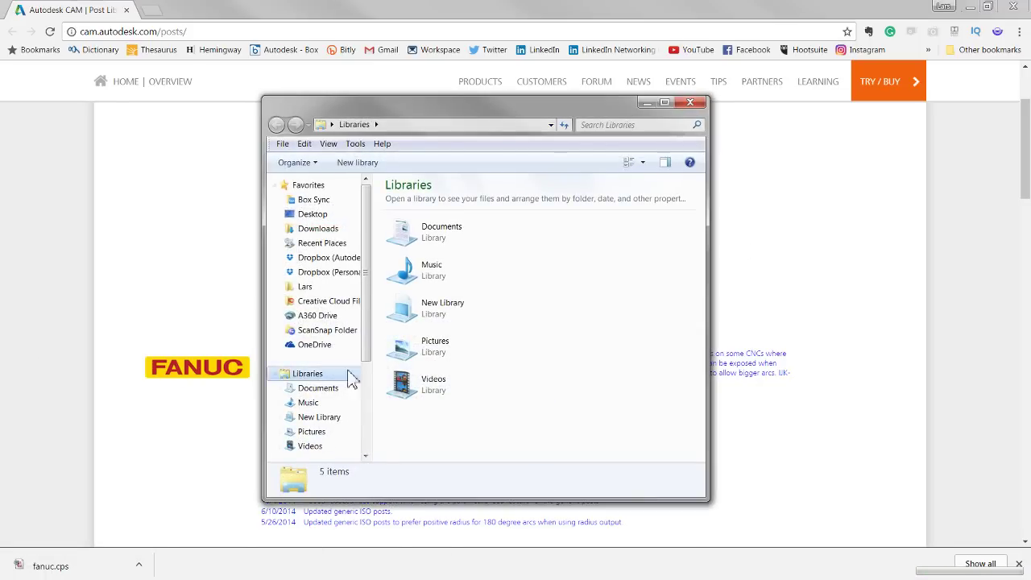
click(315, 232)
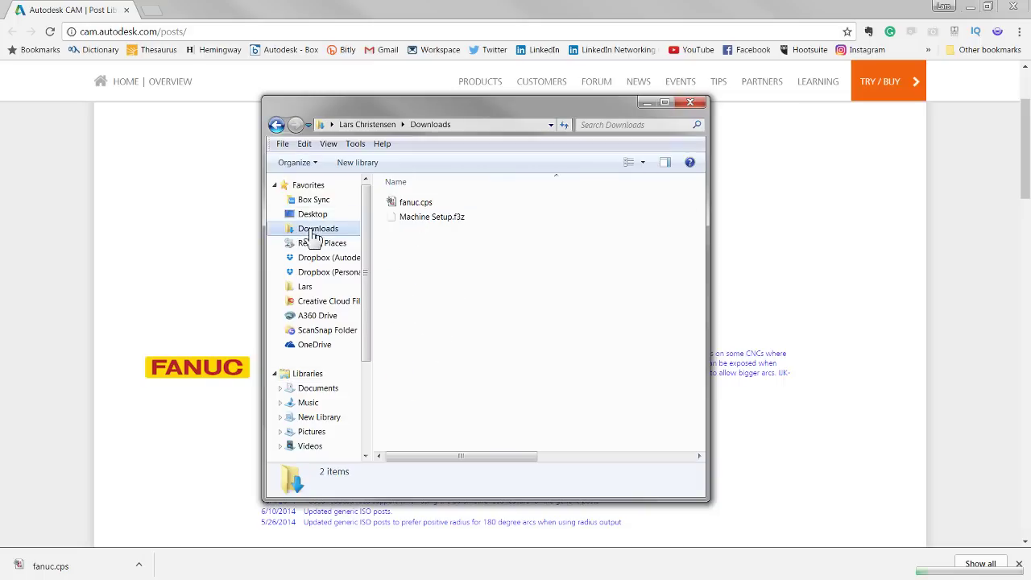
right_click(432, 204)
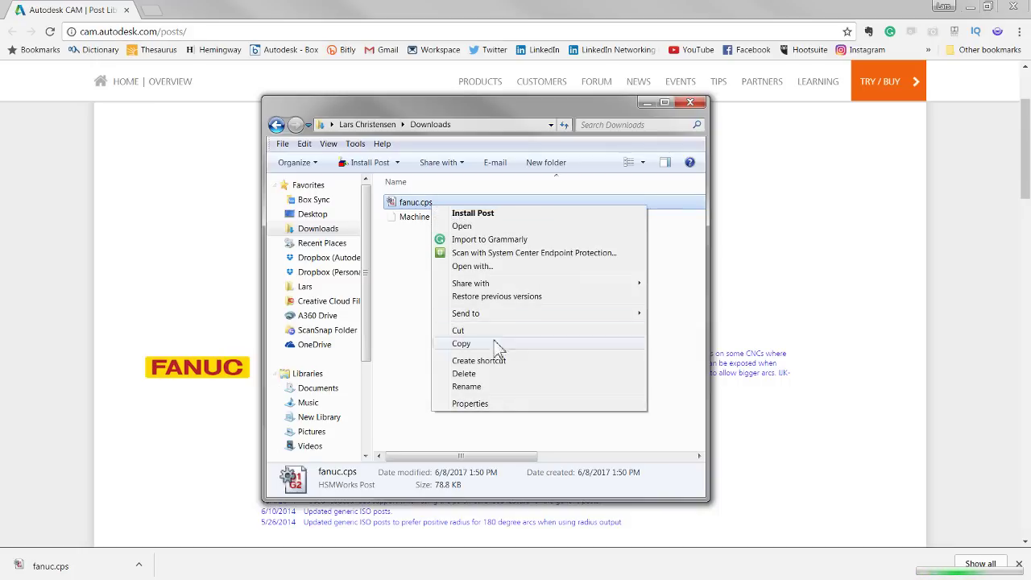
click(471, 386)
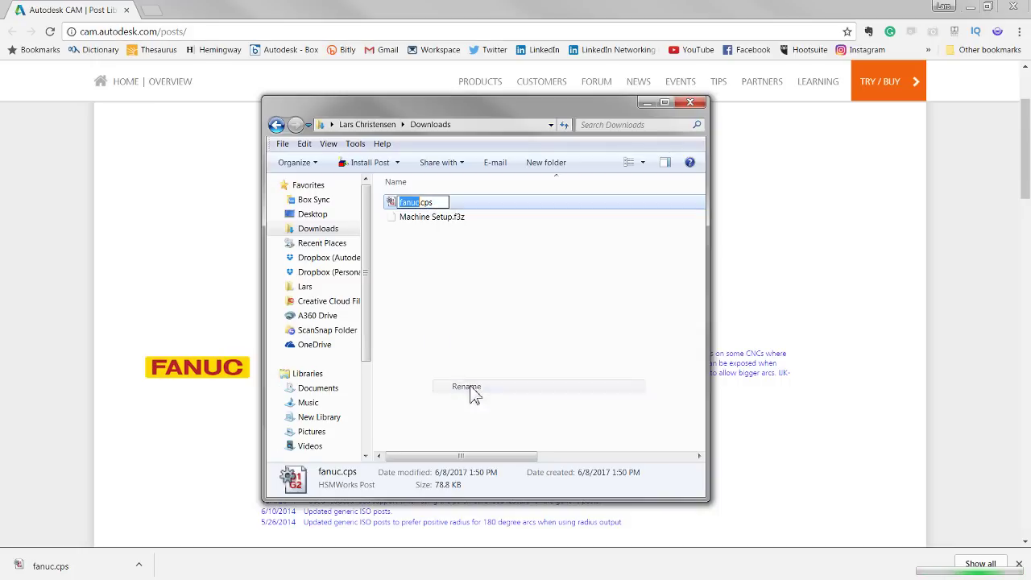
click(421, 206)
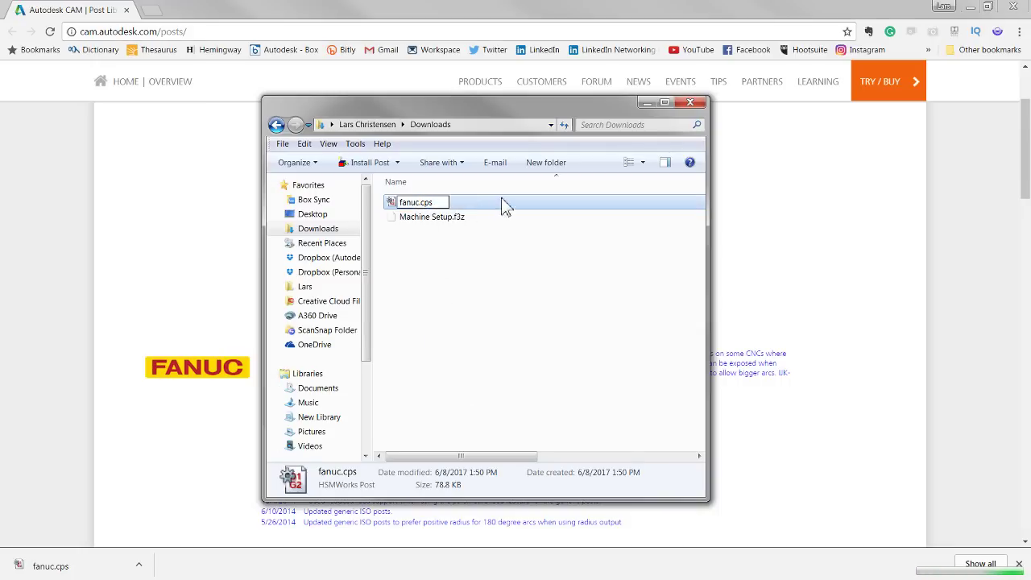
text(_)
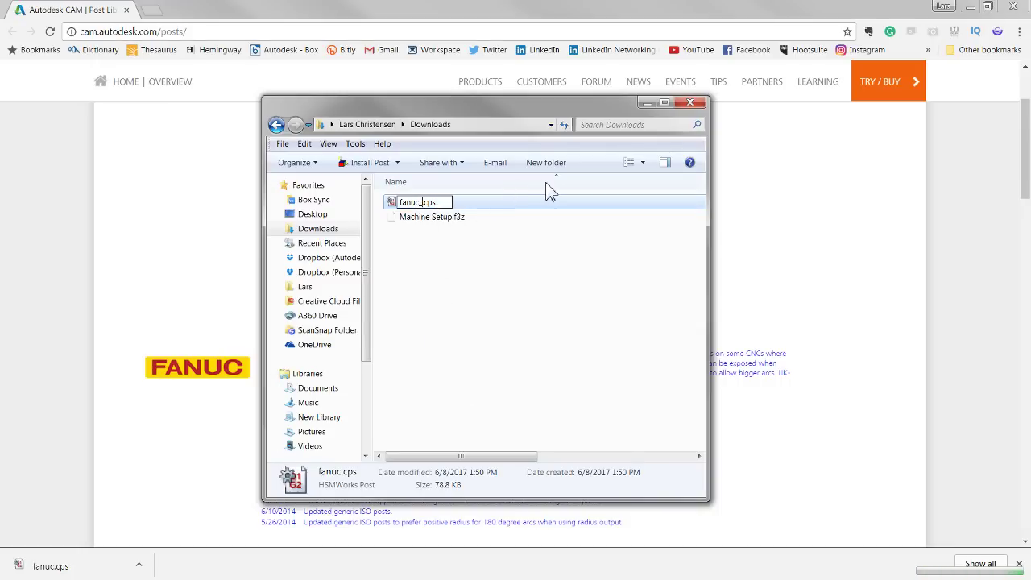
text(LiveStream)
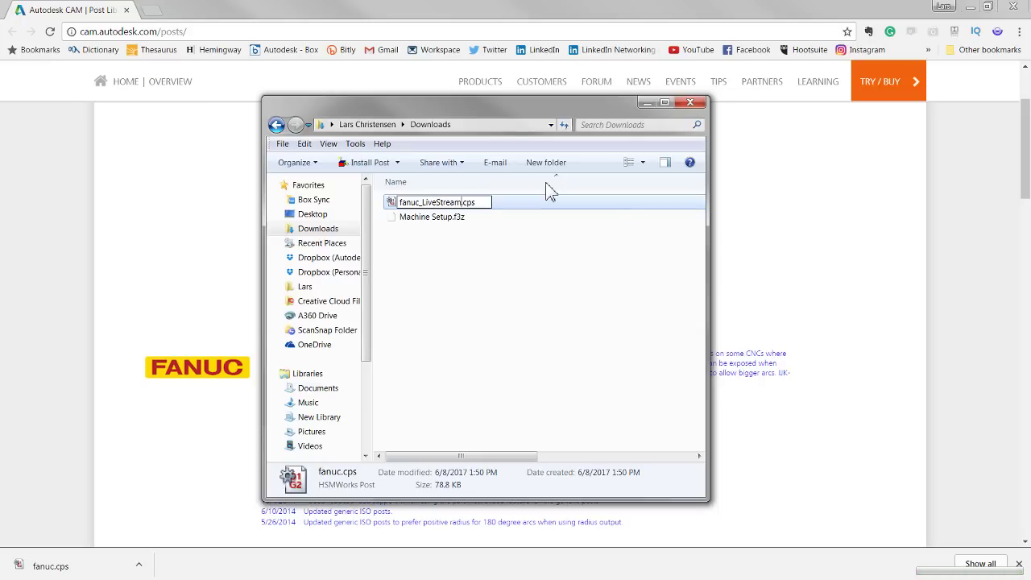
click(546, 273)
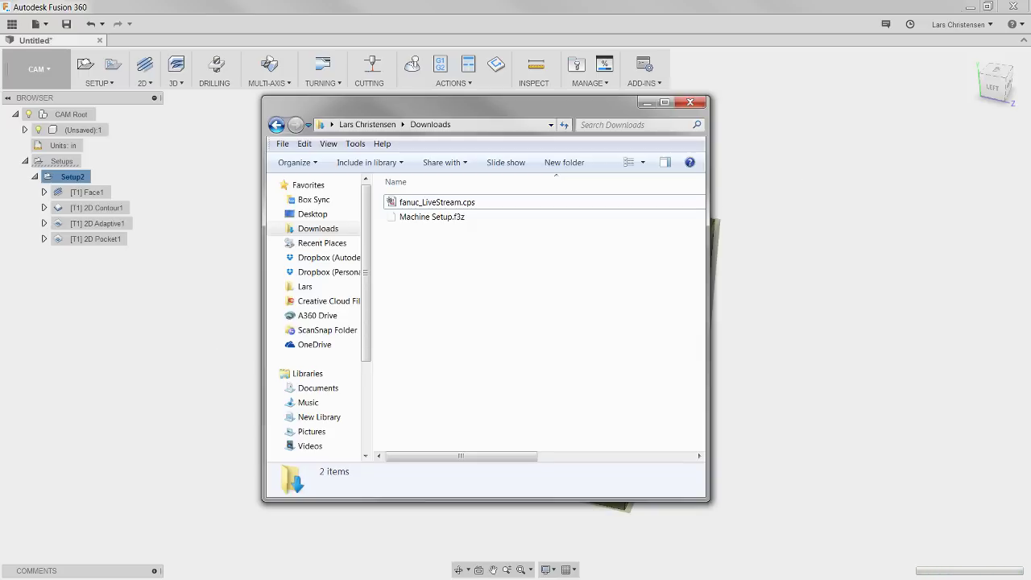
- Copy fanuc_LiveStream.cps from Downloads into the post processor's configuration folder (CAM360\Data\Posts), then close the folder
right_click(443, 206)
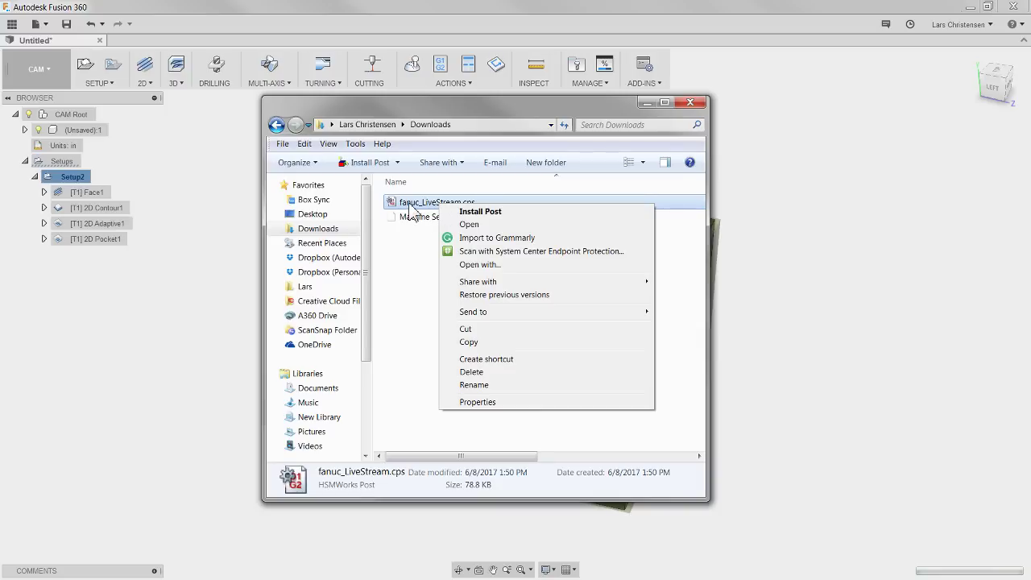
key(Escape)
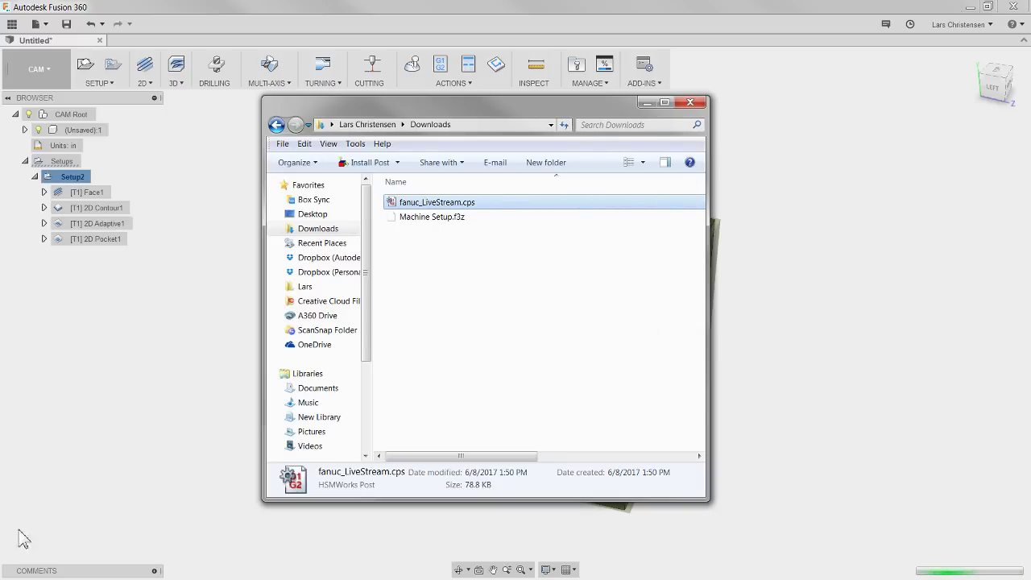
click(219, 453)
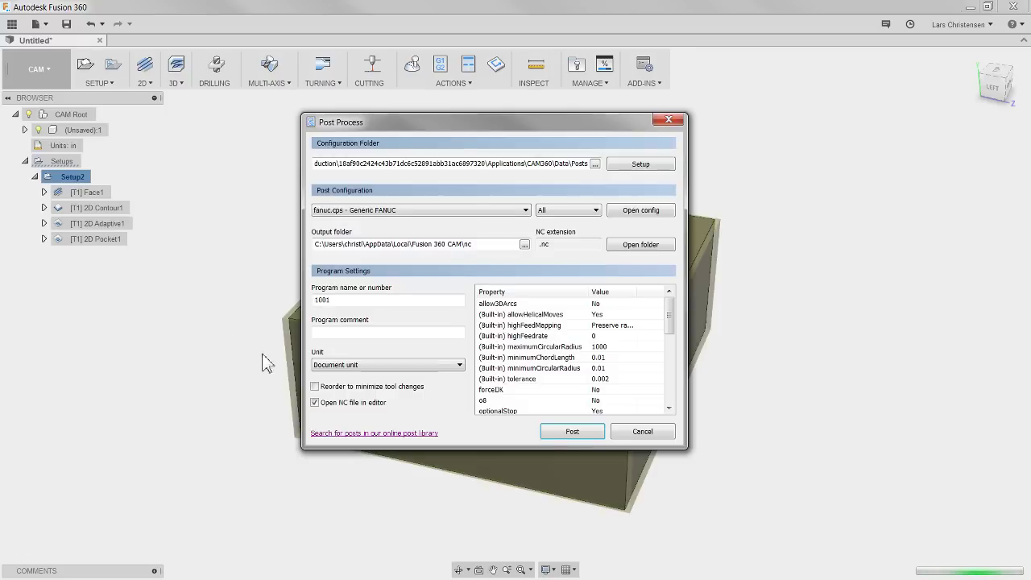
click(642, 166)
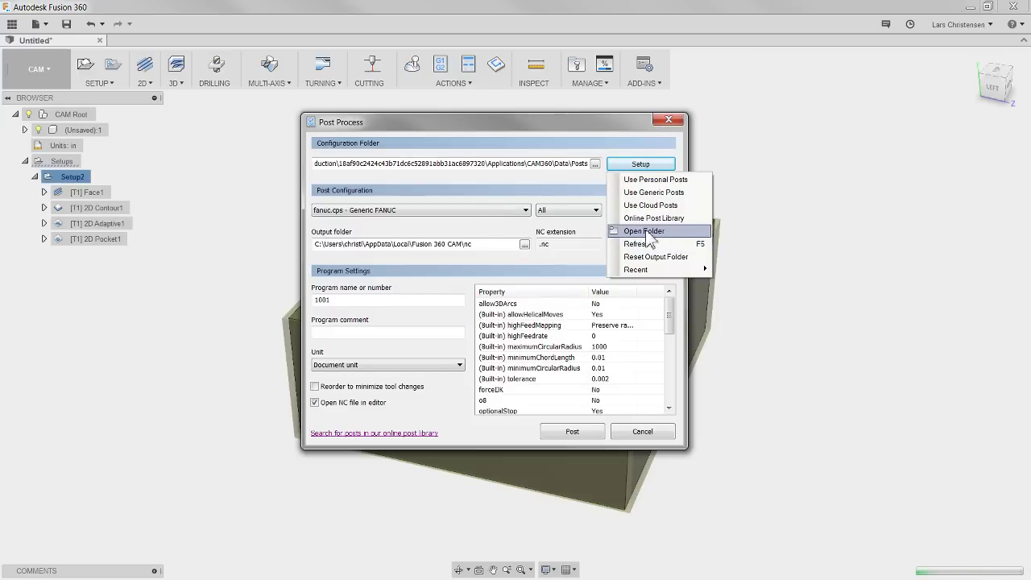
click(649, 233)
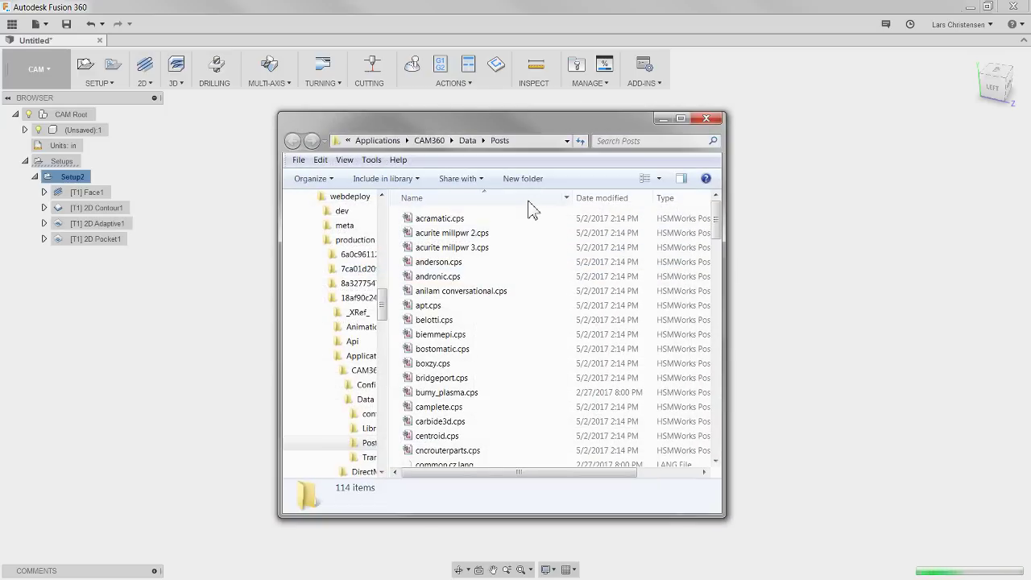
right_click(538, 245)
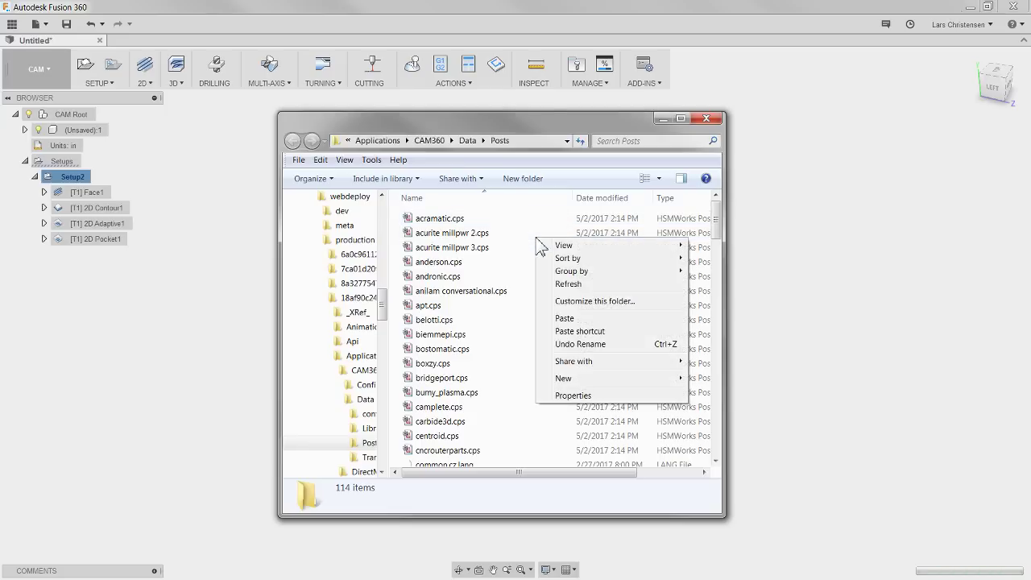
click(566, 319)
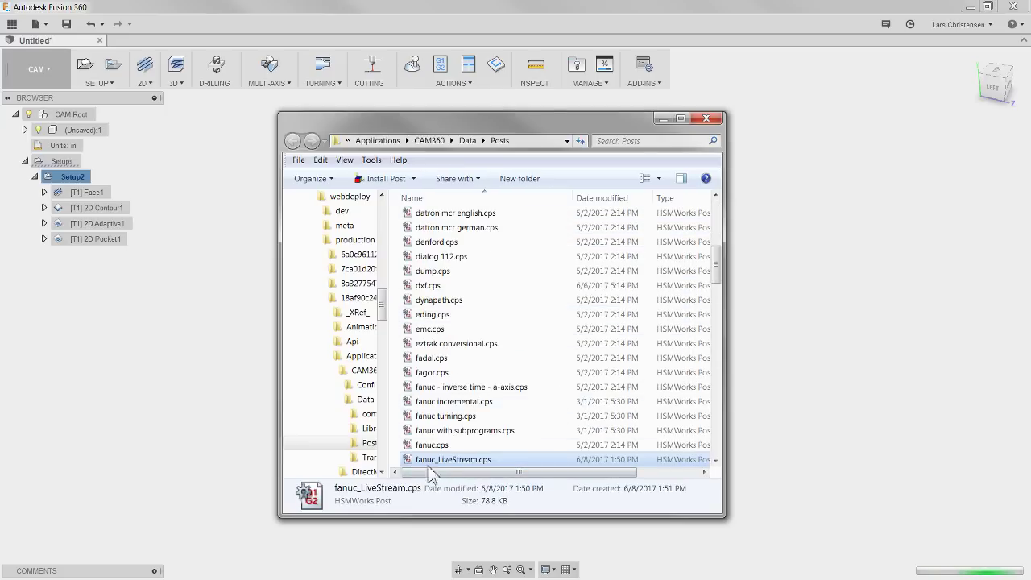
click(705, 120)
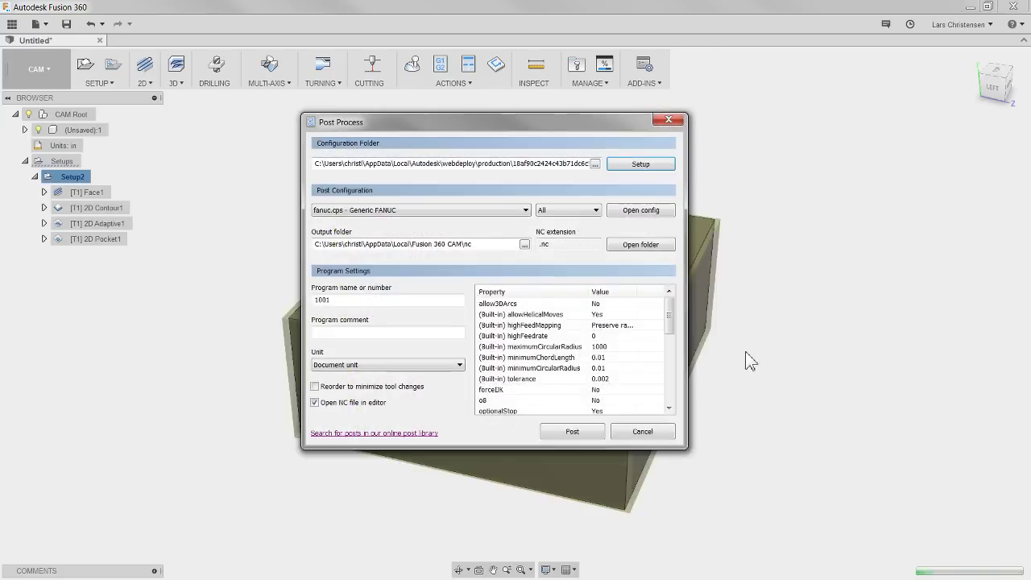
- Close and reopen the post-processing settings for Setup2, selecting the fanuc_LiveStream.cps - Generic FANUC post configuration
click(655, 433)
click(765, 441)
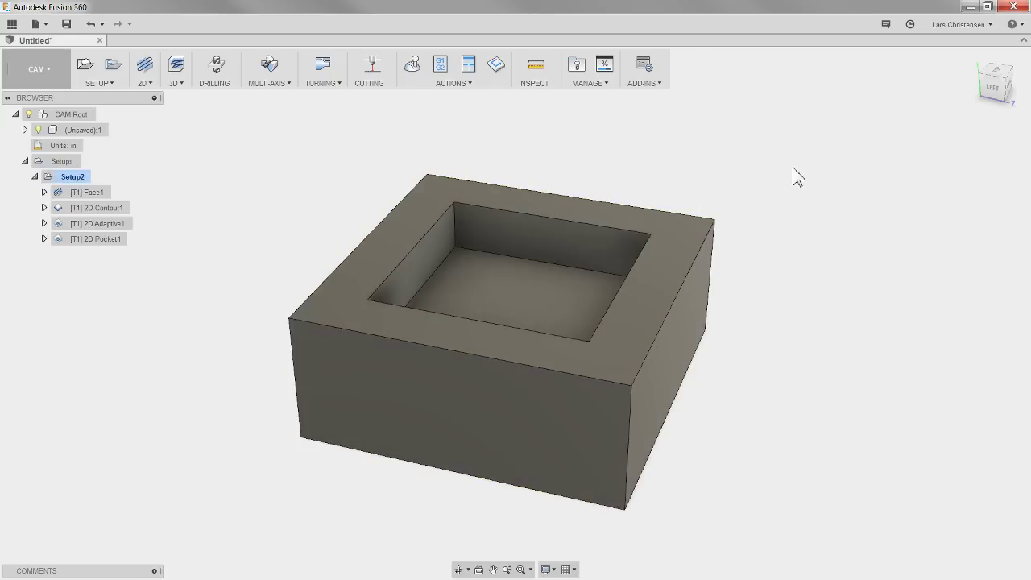
click(71, 174)
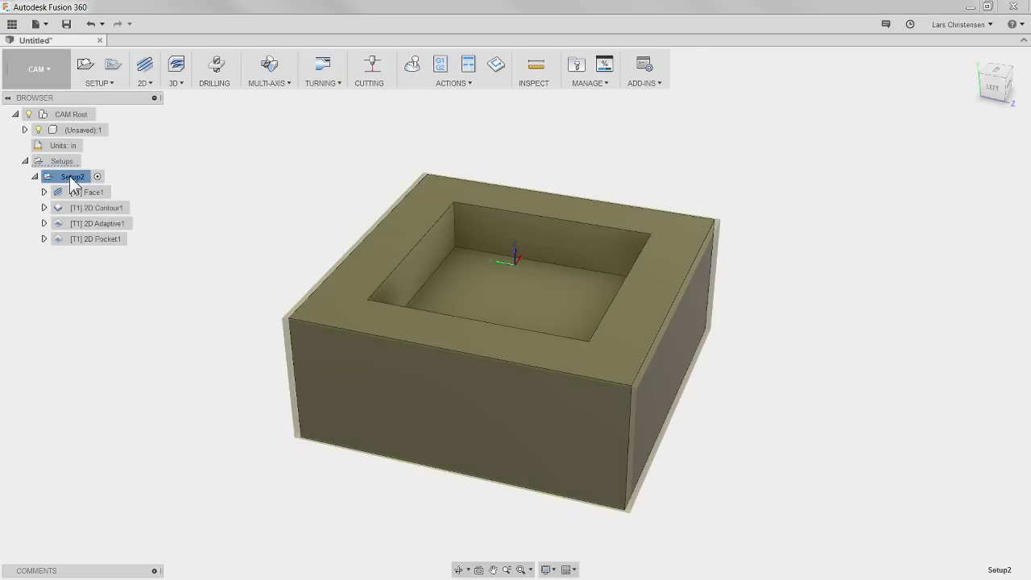
click(442, 65)
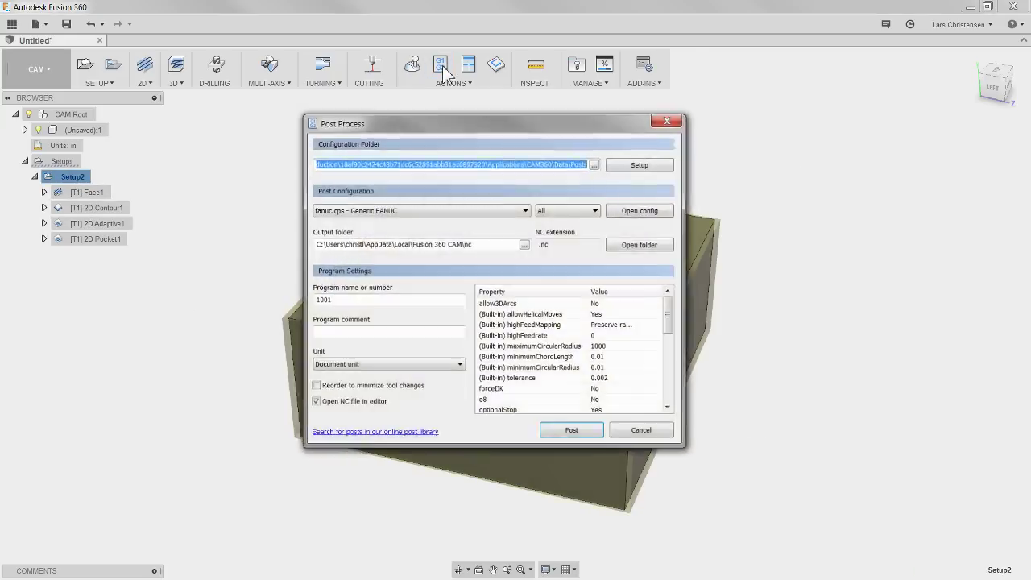
click(495, 211)
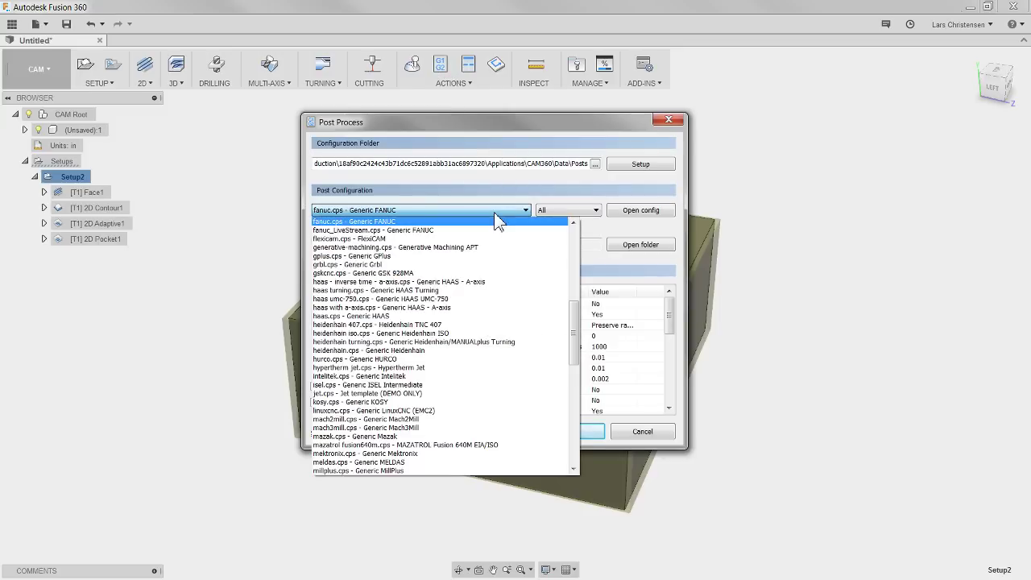
click(345, 231)
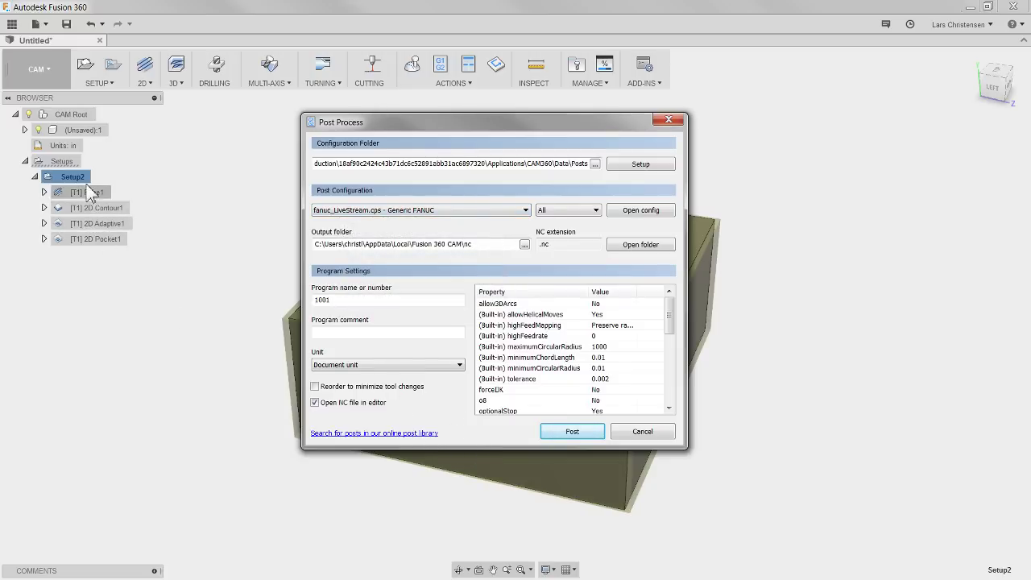
- Post-process Setup2 and save the NC program as 1001.nc, replacing the existing file
click(568, 433)
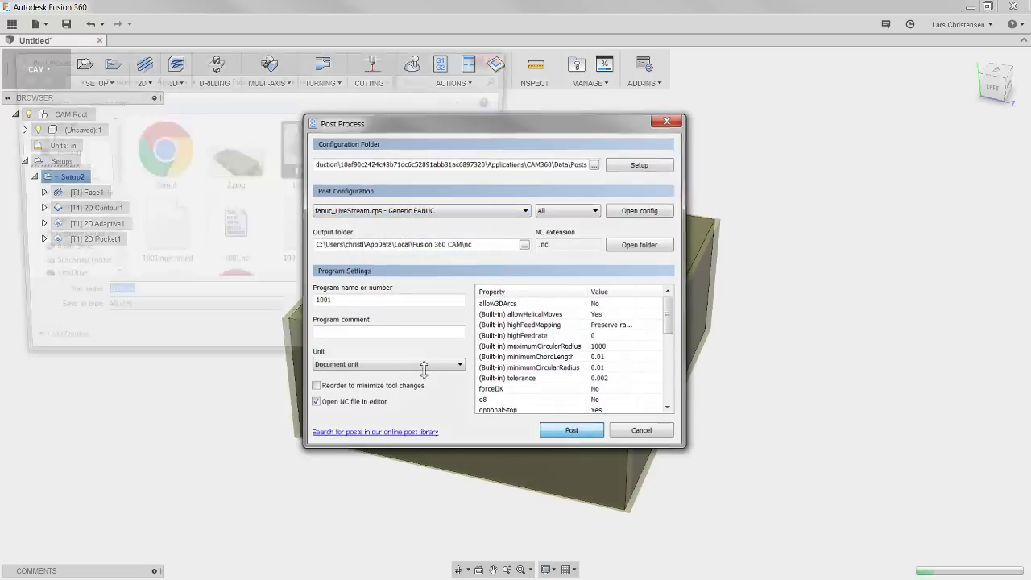
click(418, 351)
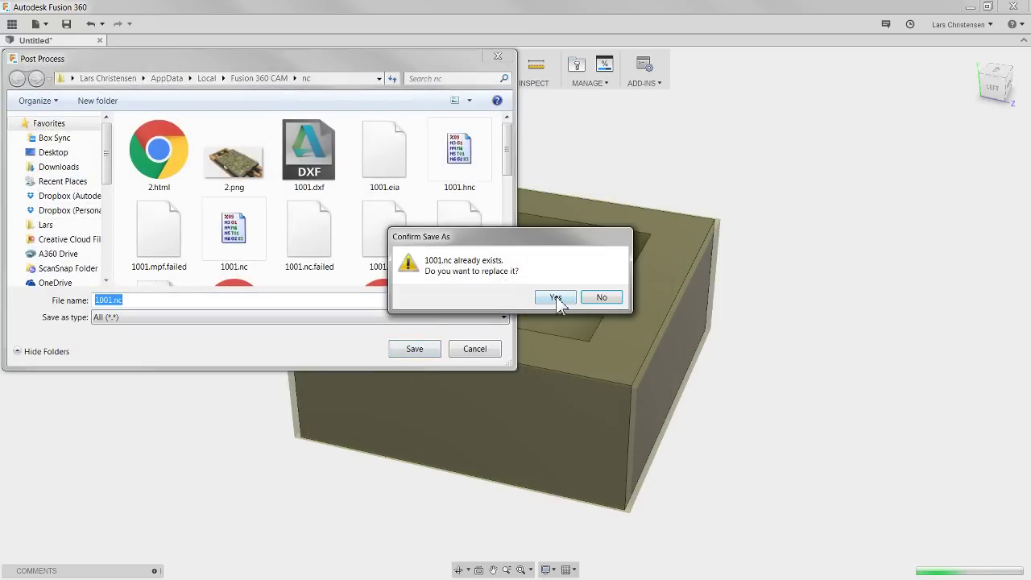
click(556, 298)
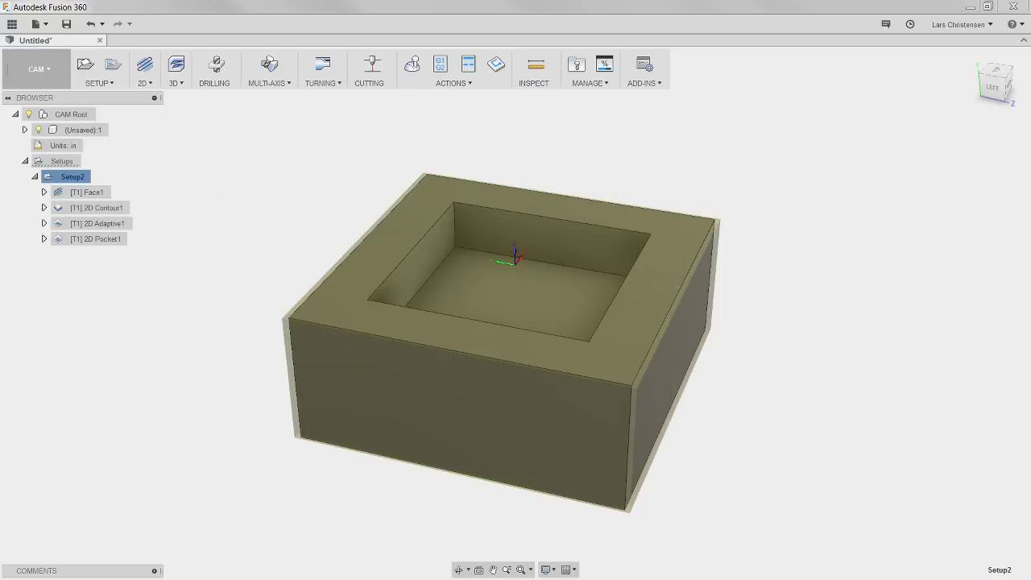
drag(42, 182, 496, 152)
click(779, 154)
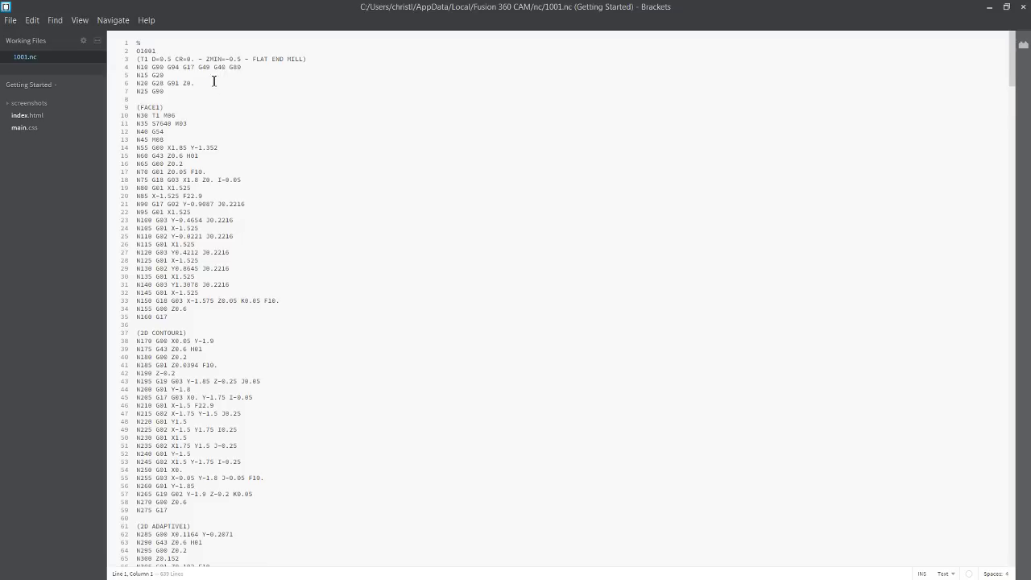
- Examine the minimum Z in the 1001.nc tool comment and the approach and cutting Z moves of the FACE1 section
drag(208, 59, 242, 59)
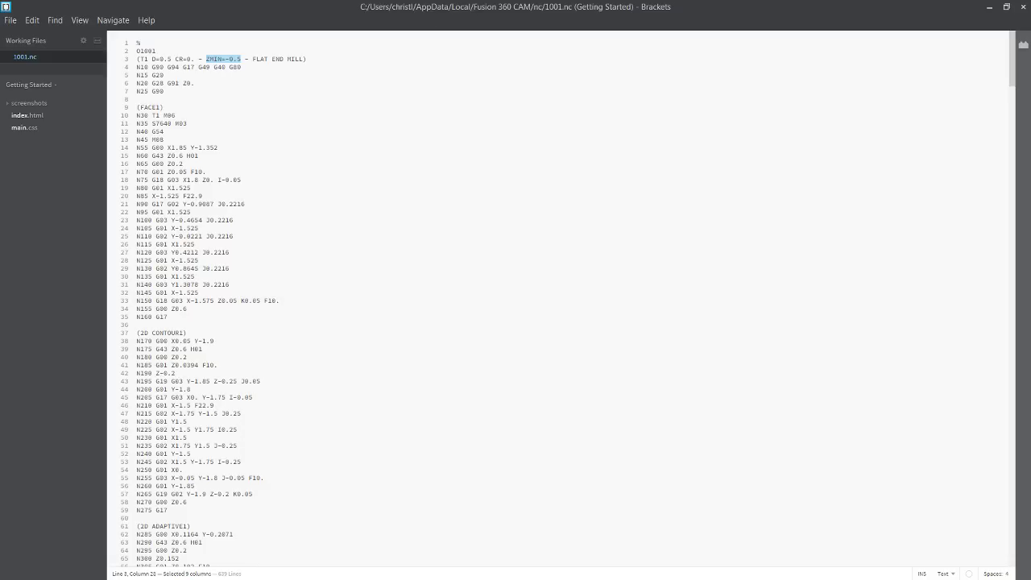
key(alt+Tab)
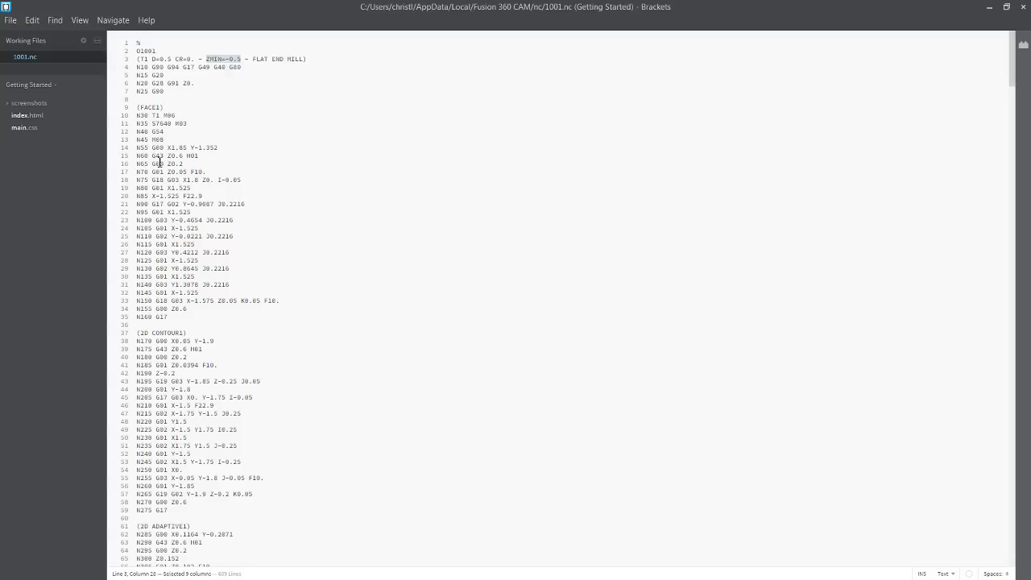
drag(155, 165, 185, 165)
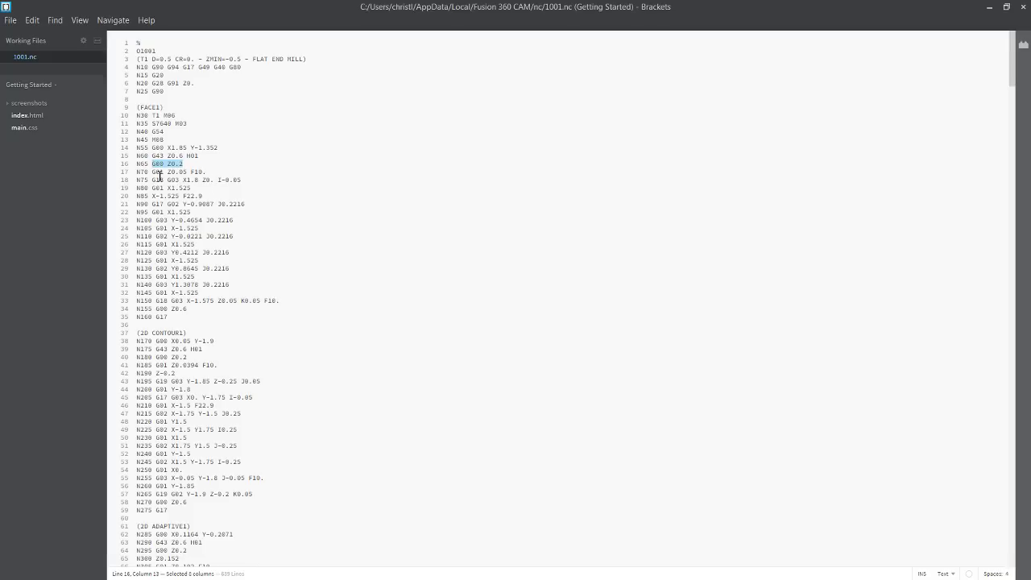
click(185, 173)
key(shift+Right)
right_click(204, 182)
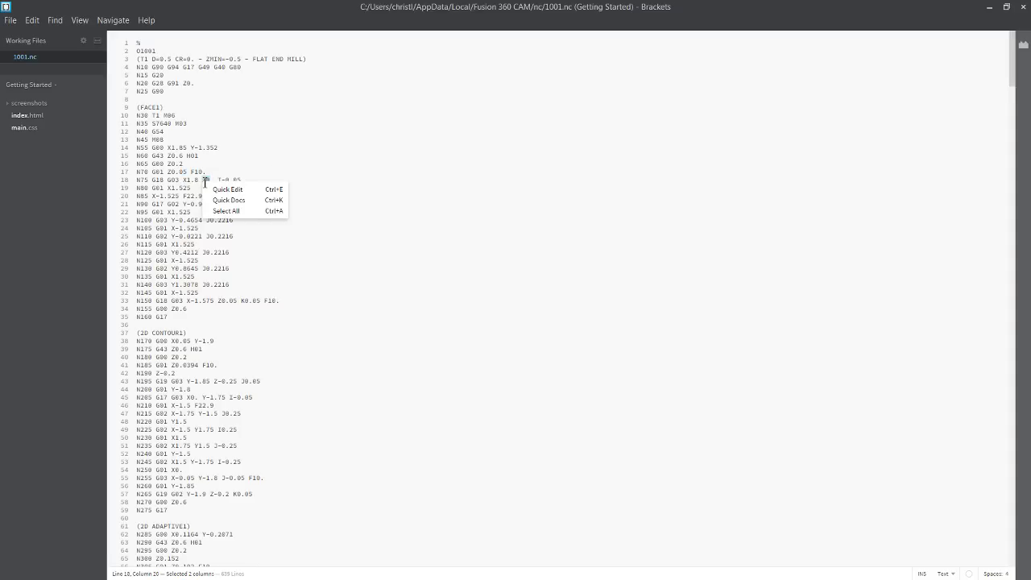
click(247, 155)
drag(204, 186, 214, 180)
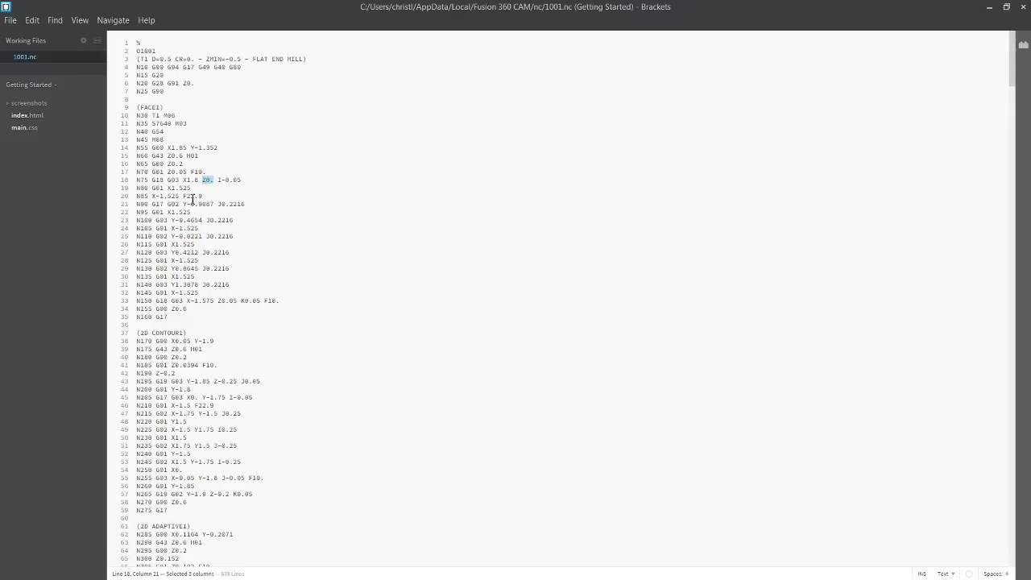
- Check the cutting depths in the 2D CONTOUR1 and 2D ADAPTIVE1 sections of the NC code
scroll(229, 235, down, 9)
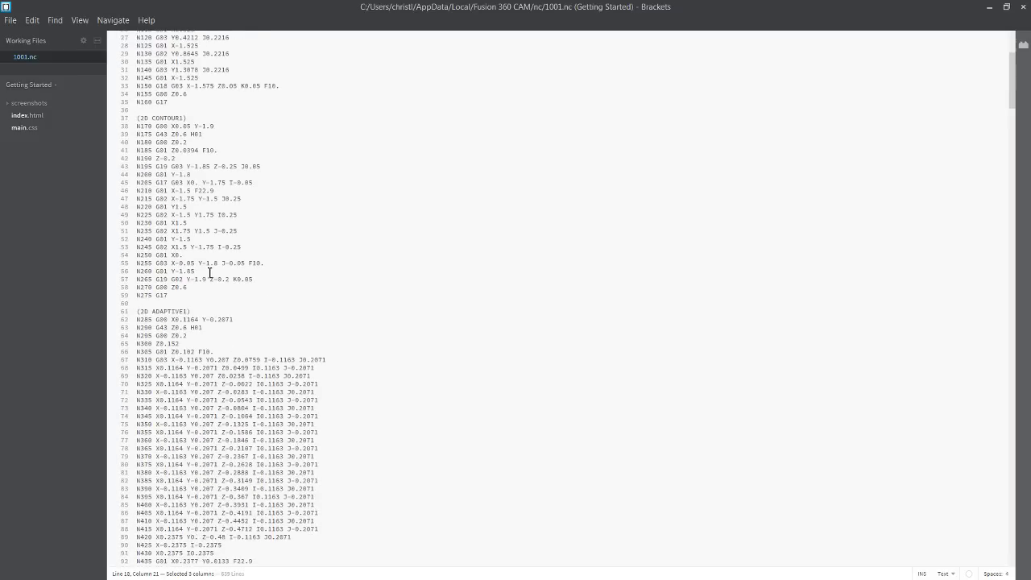
click(203, 117)
drag(238, 169, 216, 170)
scroll(200, 237, down, 4)
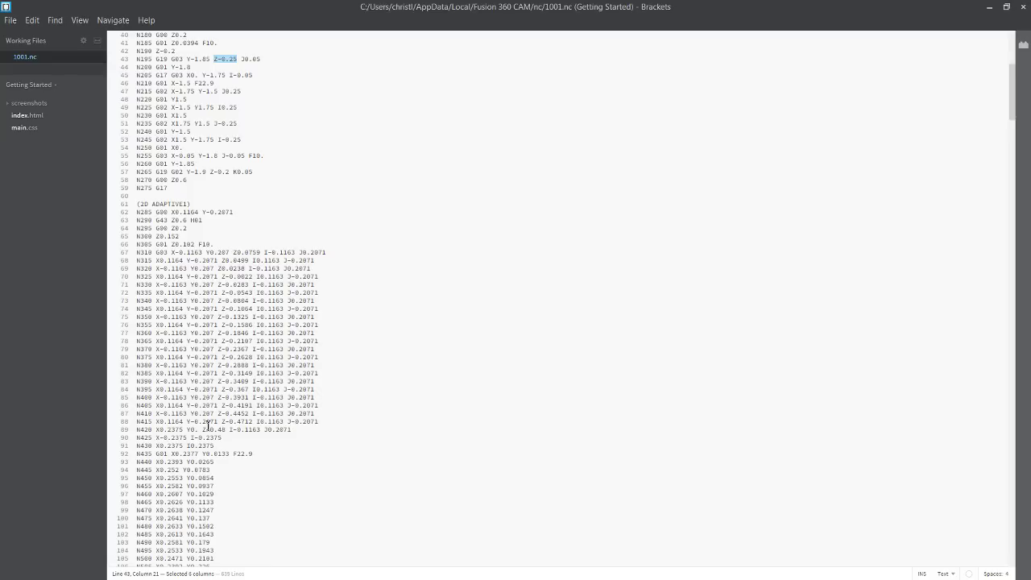
drag(203, 430, 228, 433)
- Check the final cutting depth in the 2D POCKET1 section and review the code through the end of the program
scroll(232, 424, down, 4)
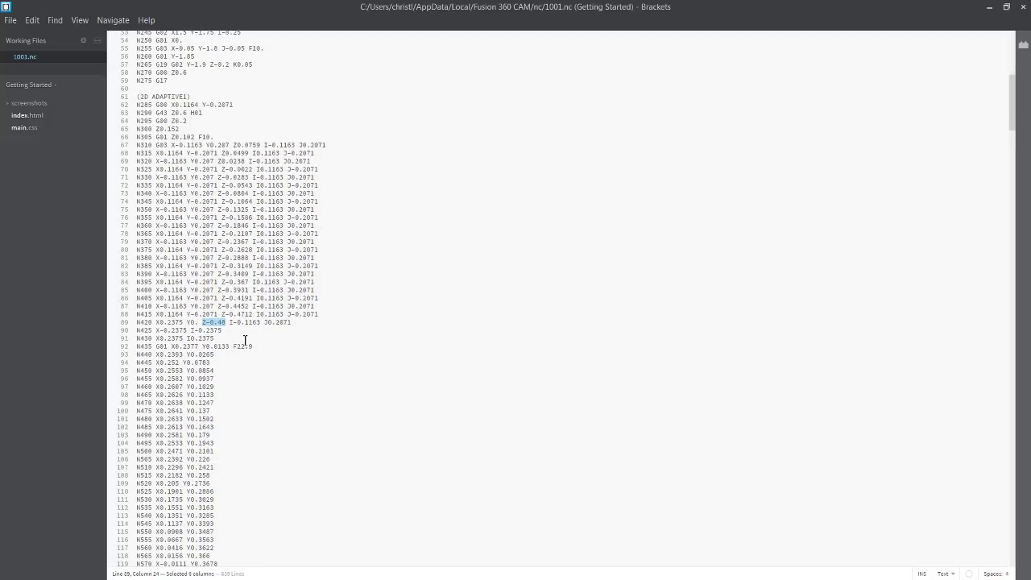
scroll(233, 343, down, 20)
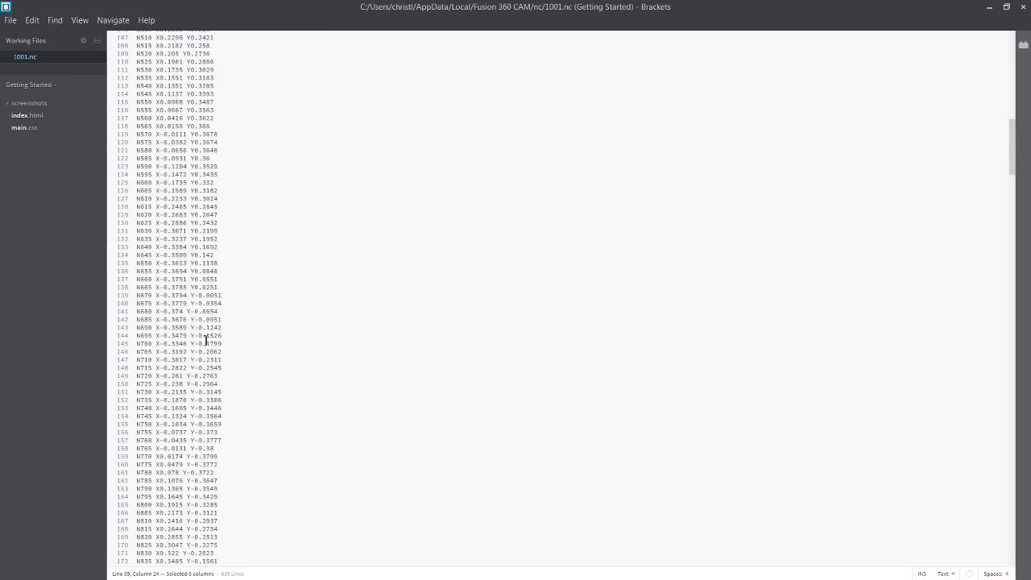
scroll(193, 360, down, 20)
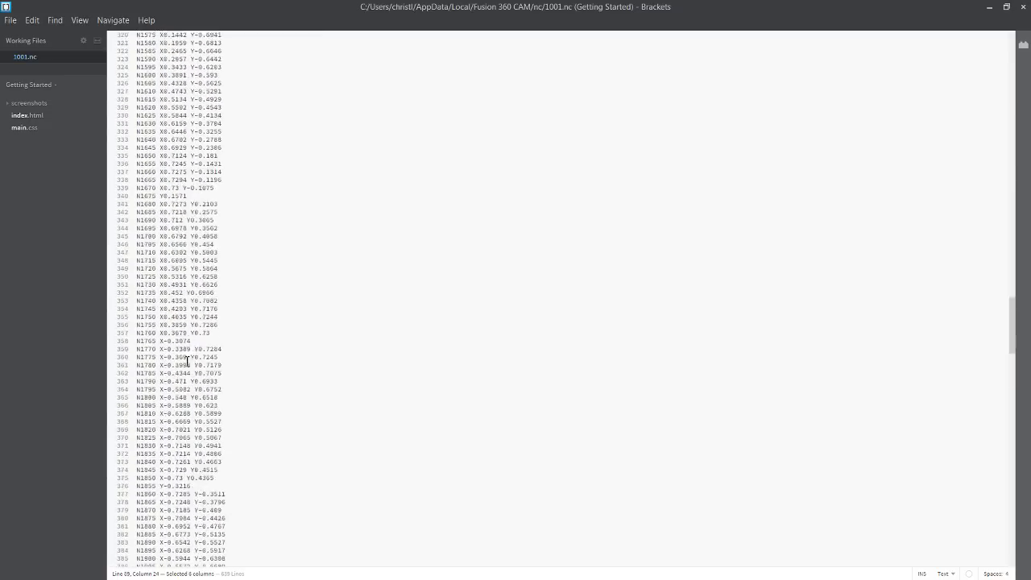
scroll(183, 375, down, 20)
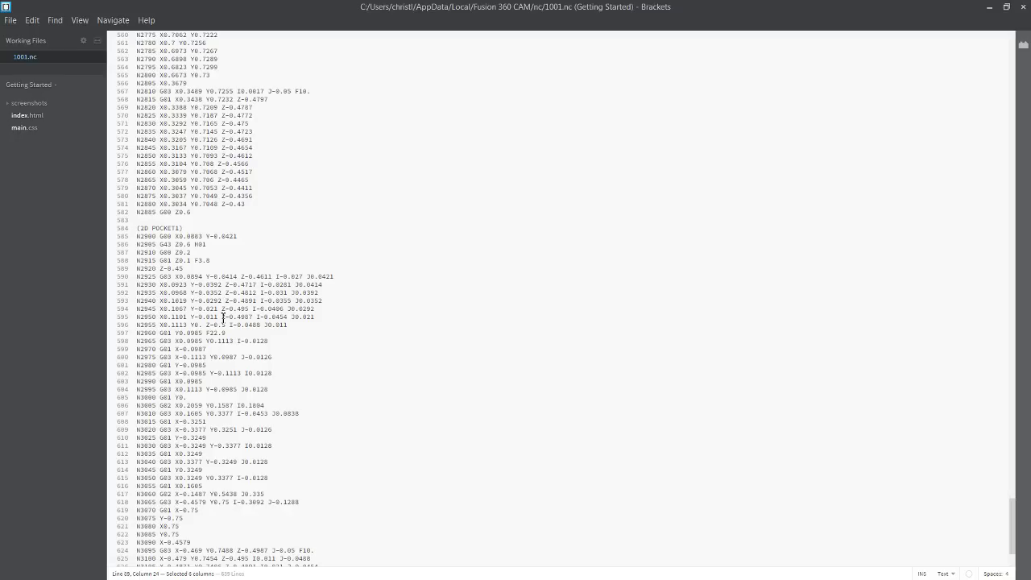
drag(207, 325, 228, 325)
scroll(192, 356, down, 5)
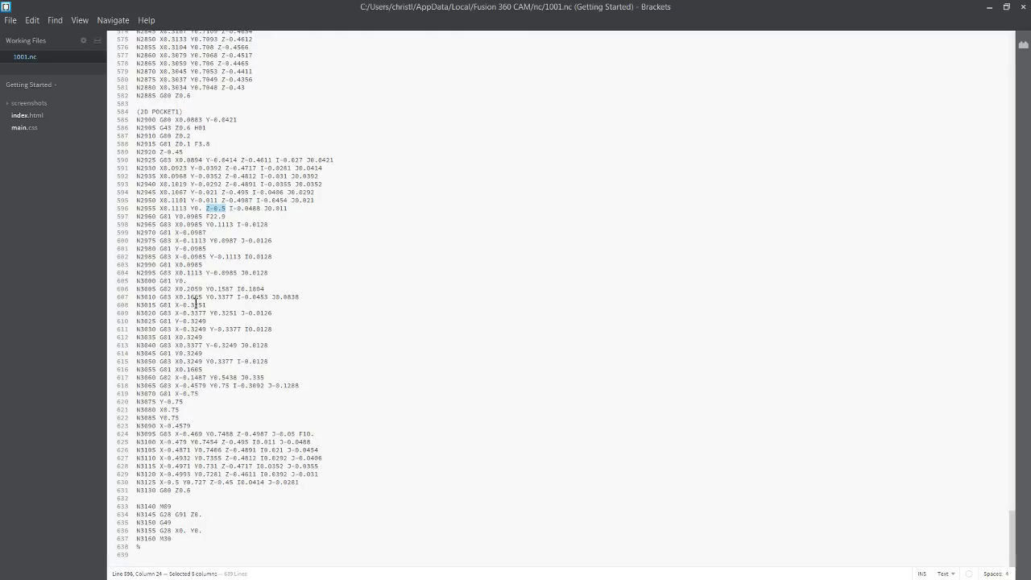